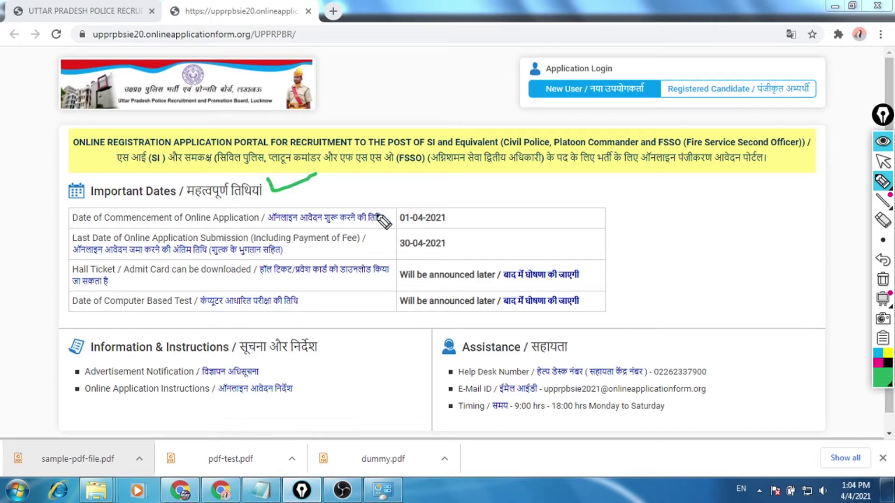
Step: Tick the 01-04-2021 and 30-04-2021 dates, and underline the fee-payment and admit-card rows
{"action": "mouse_move", "coordinate": [452, 208]}
{"action": "left_mouse_down"}
{"action": "mouse_move", "coordinate": [458, 214]}
{"action": "mouse_move", "coordinate": [518, 179]}
{"action": "left_mouse_up"}
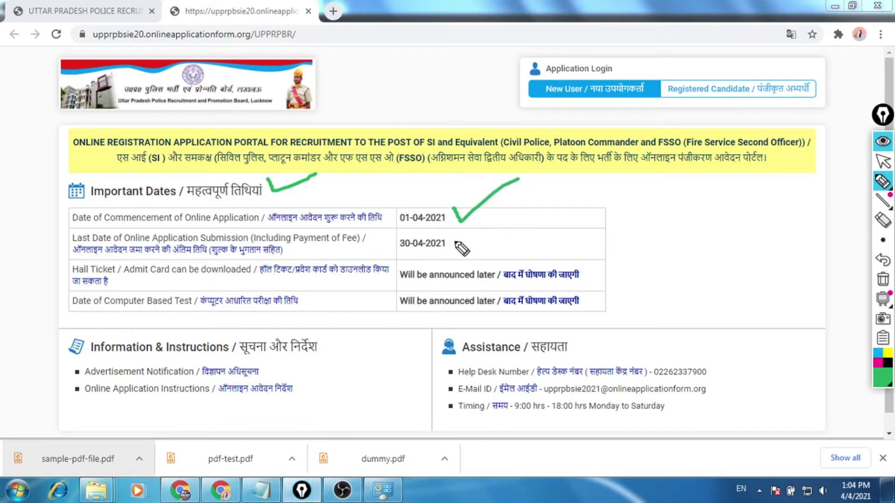
{"action": "mouse_move", "coordinate": [454, 241]}
{"action": "left_mouse_down"}
{"action": "mouse_move", "coordinate": [462, 247]}
{"action": "mouse_move", "coordinate": [505, 231]}
{"action": "left_mouse_up"}
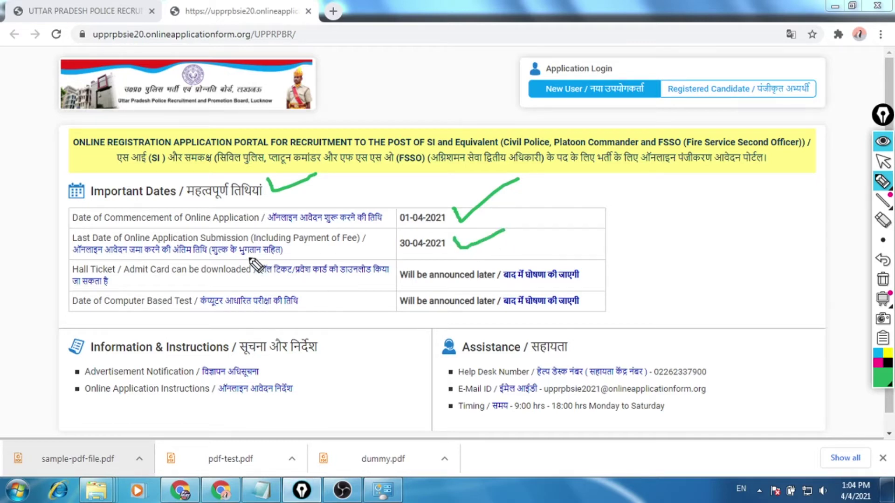
{"action": "left_click_drag", "start_coordinate": [248, 256], "coordinate": [280, 255]}
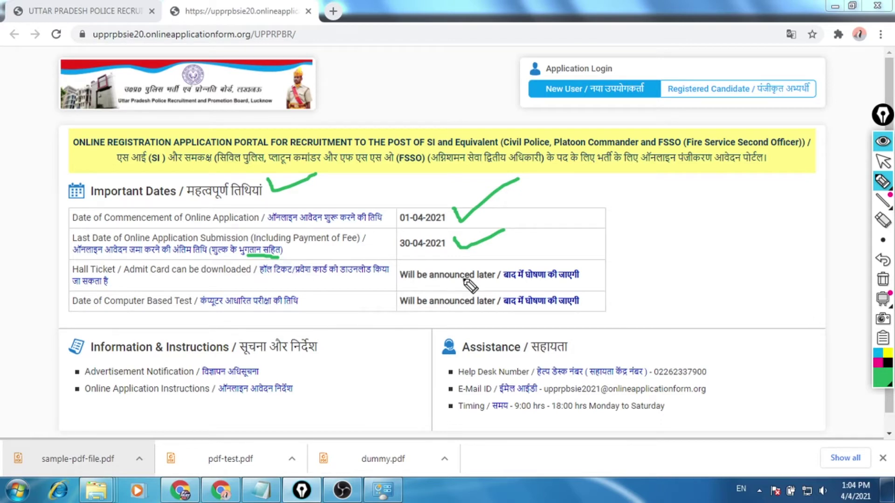
{"action": "left_click_drag", "start_coordinate": [126, 279], "coordinate": [167, 284]}
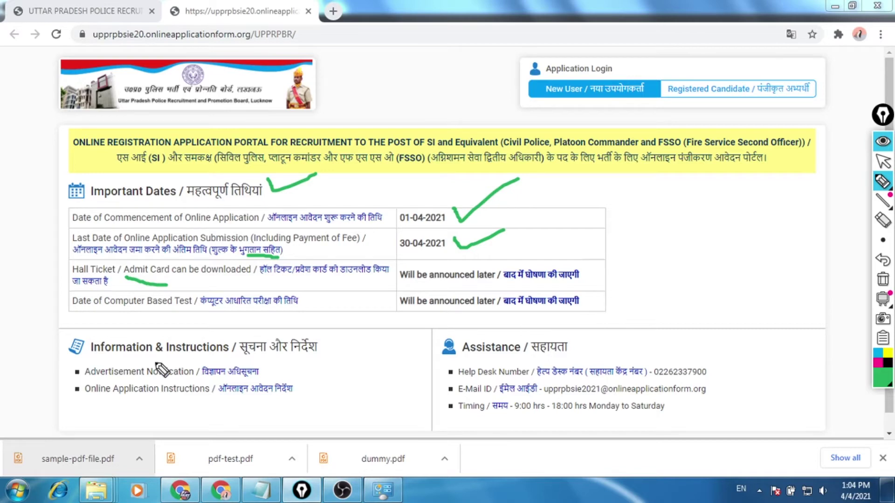
Step: Mark the Information & Instructions links, then wipe all marks and return to the cursor
{"action": "mouse_move", "coordinate": [56, 334]}
{"action": "left_mouse_down"}
{"action": "mouse_move", "coordinate": [65, 346]}
{"action": "mouse_move", "coordinate": [119, 331]}
{"action": "left_mouse_up"}
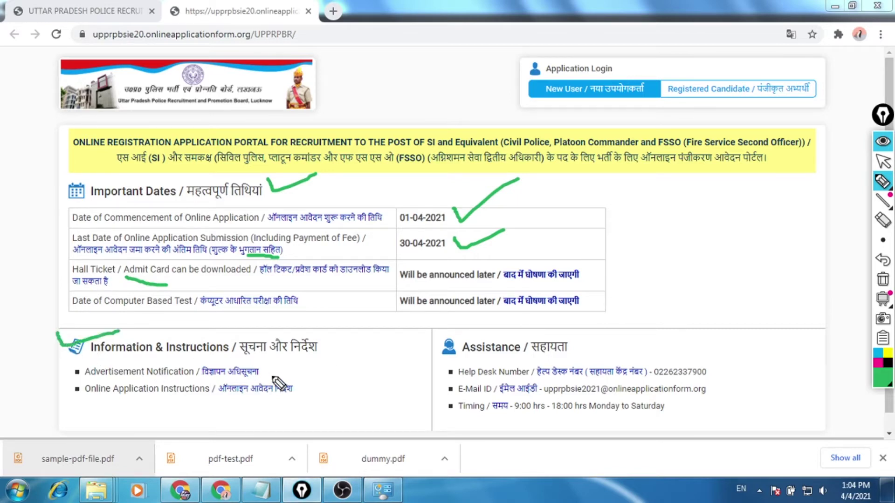
{"action": "mouse_move", "coordinate": [275, 368]}
{"action": "left_mouse_down"}
{"action": "mouse_move", "coordinate": [280, 375]}
{"action": "mouse_move", "coordinate": [329, 358]}
{"action": "left_mouse_up"}
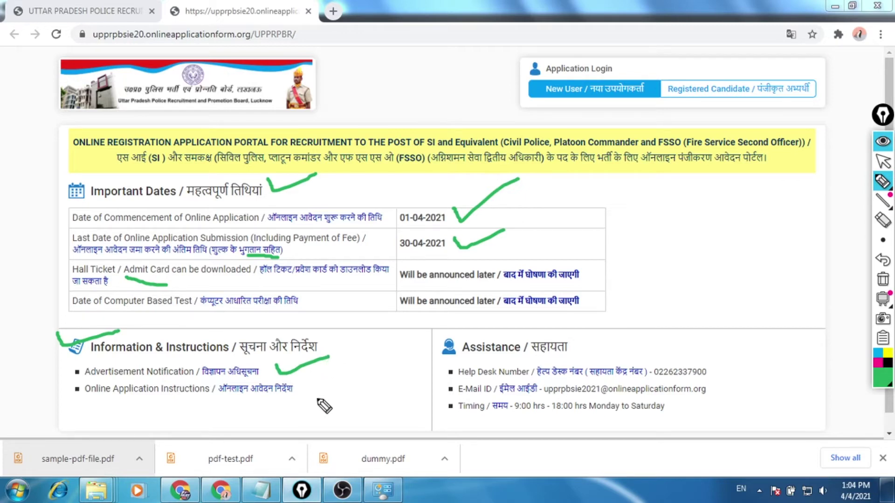
{"action": "left_click_drag", "start_coordinate": [123, 398], "coordinate": [188, 400]}
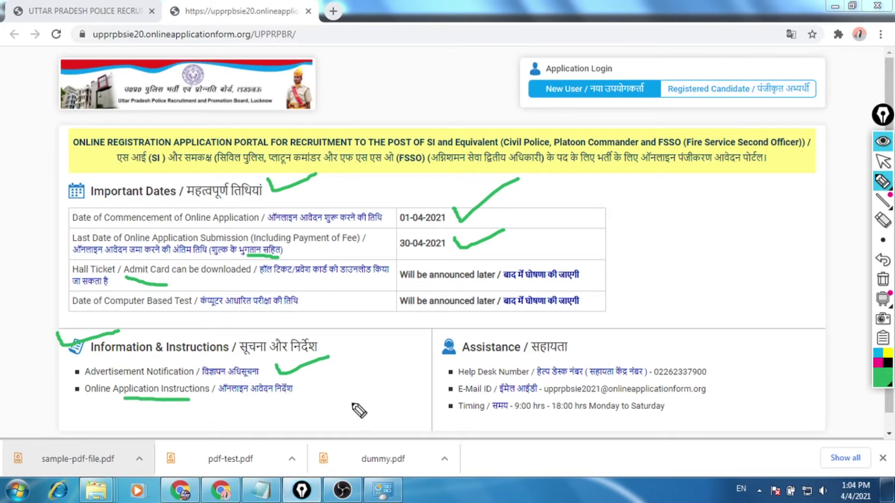
{"action": "mouse_move", "coordinate": [320, 377]}
{"action": "left_mouse_down"}
{"action": "mouse_move", "coordinate": [330, 399]}
{"action": "mouse_move", "coordinate": [376, 363]}
{"action": "left_mouse_up"}
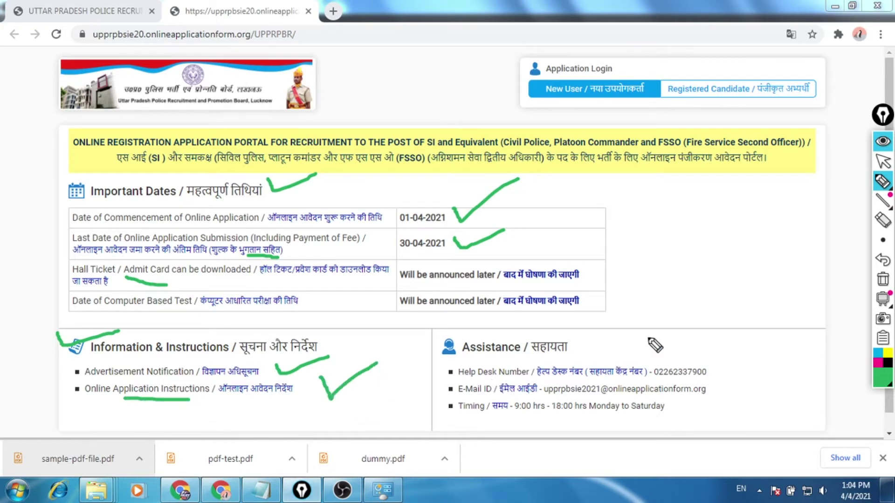
{"action": "left_click", "coordinate": [883, 280]}
{"action": "left_click", "coordinate": [877, 165]}
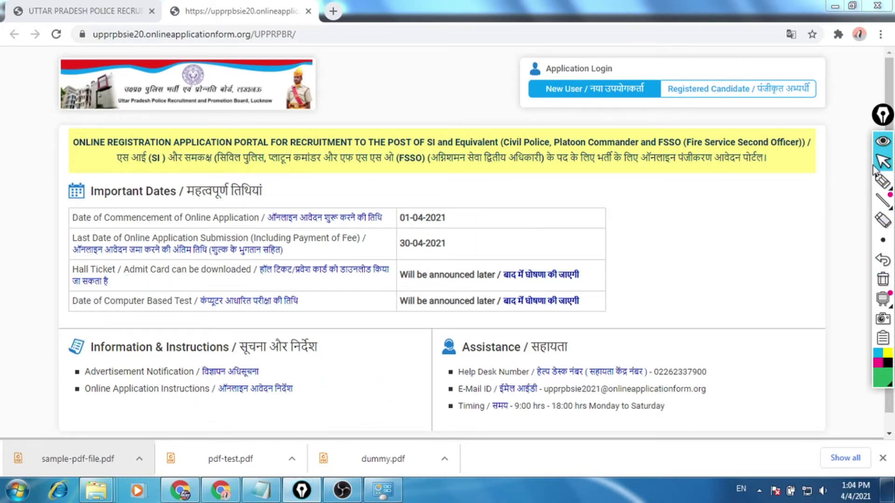
Step: Open Online Application Instructions, dismiss Google Translate, and switch the page to Hindi
{"action": "left_click", "coordinate": [256, 391]}
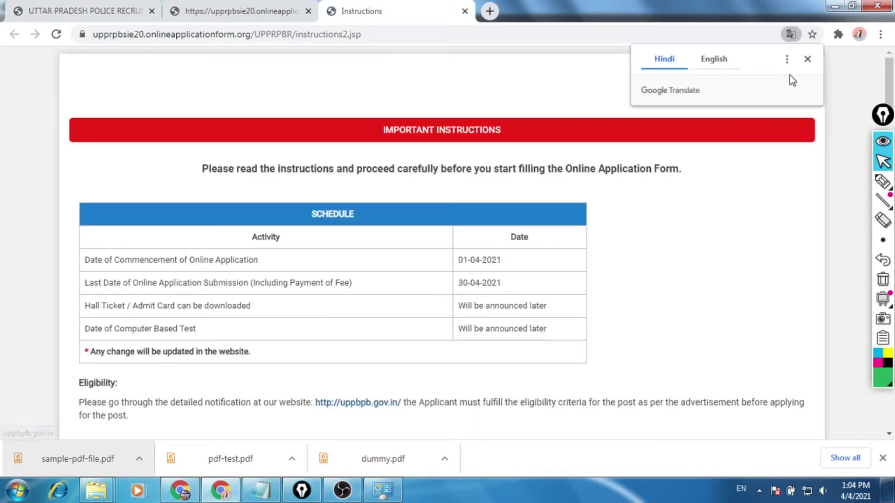
{"action": "left_click", "coordinate": [808, 60]}
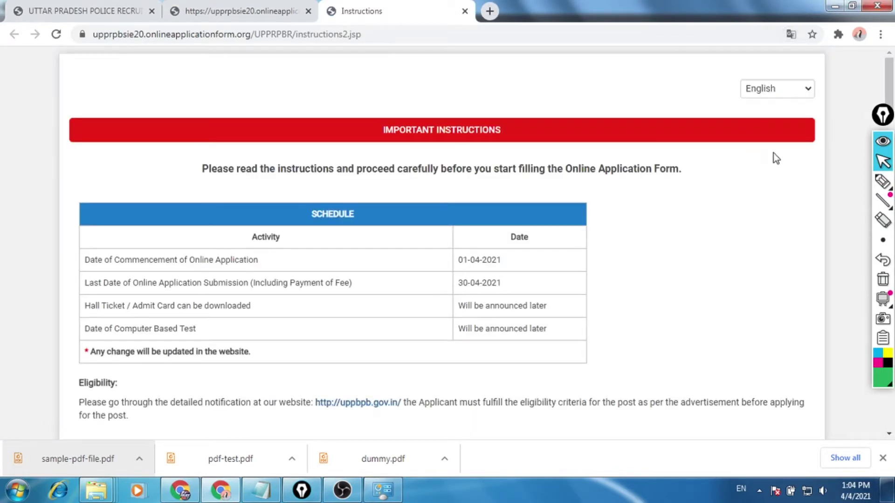
{"action": "left_click", "coordinate": [802, 94]}
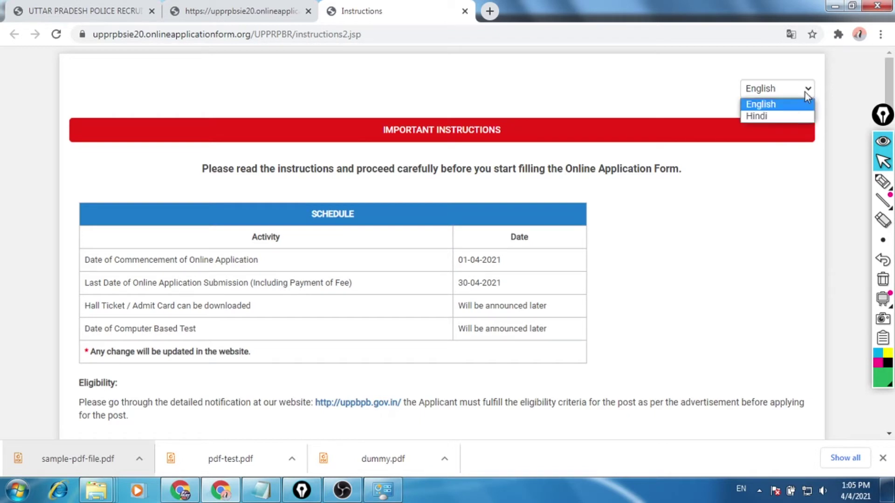
{"action": "left_click", "coordinate": [788, 112]}
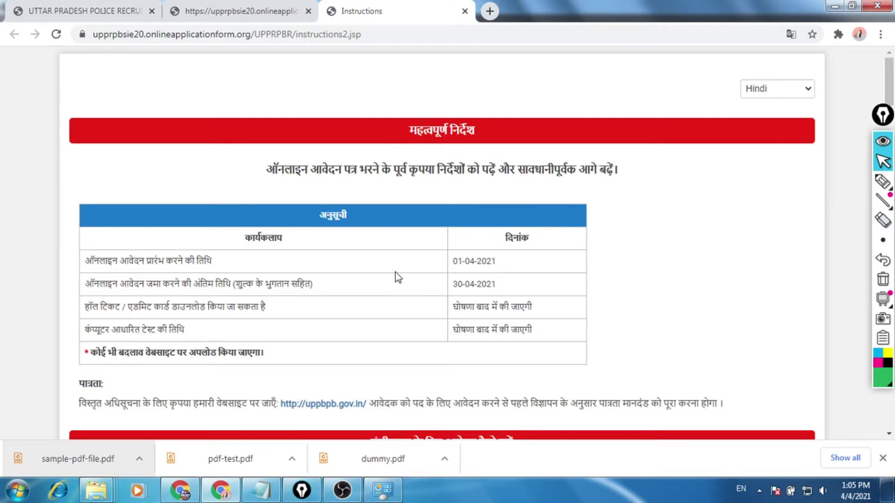
Step: Scroll down the instructions, selecting the commencement date 01-04-2021 along the way
{"action": "scroll", "coordinate": [484, 272], "scroll_direction": "down", "scroll_amount": 1}
{"action": "scroll", "coordinate": [483, 272], "scroll_direction": "down", "scroll_amount": 1}
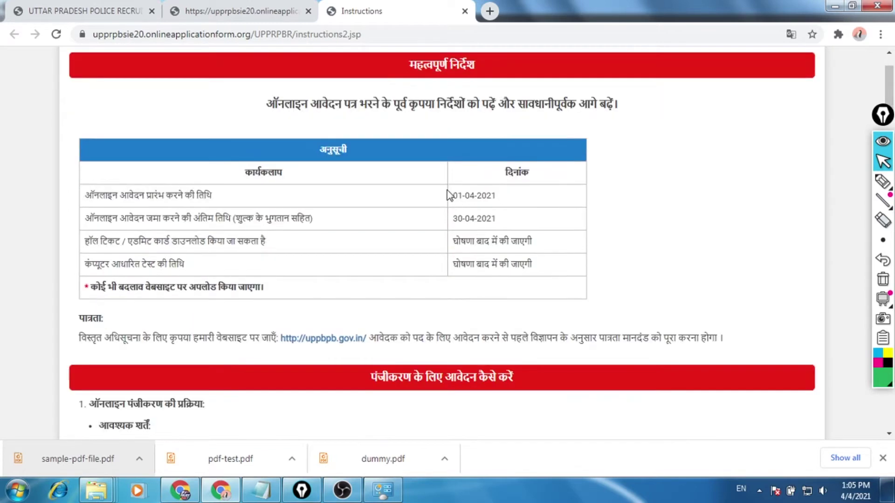
{"action": "left_click_drag", "start_coordinate": [454, 196], "coordinate": [503, 201]}
{"action": "left_click_drag", "start_coordinate": [453, 219], "coordinate": [496, 214]}
{"action": "scroll", "coordinate": [499, 228], "scroll_direction": "down", "scroll_amount": 4}
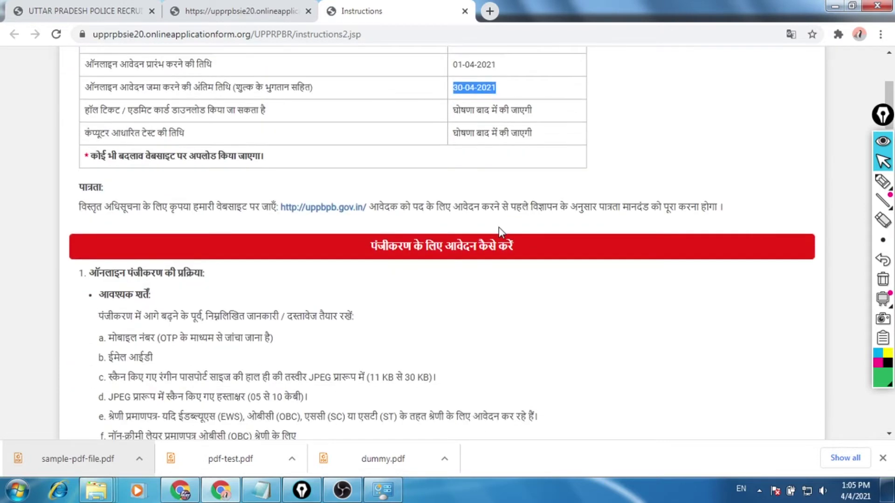
{"action": "scroll", "coordinate": [500, 232], "scroll_direction": "down", "scroll_amount": 2}
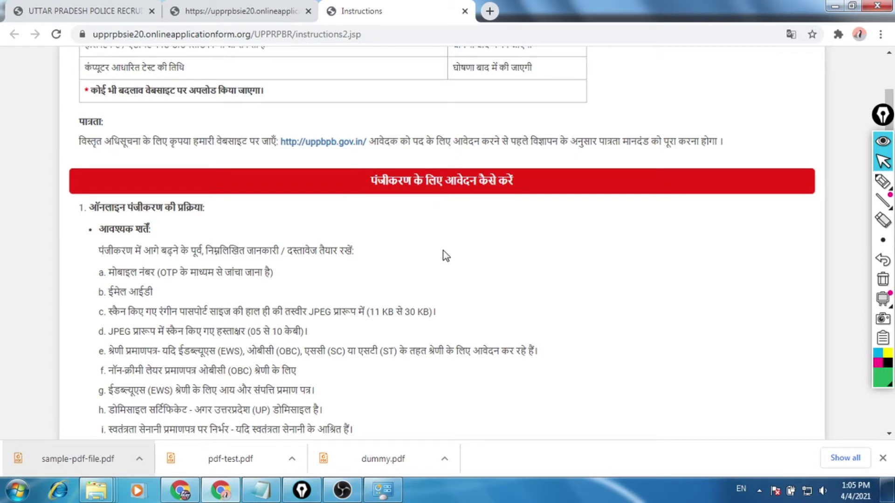
Step: Tick the registration process, essential conditions and mobile number items, then erase the ticks
{"action": "left_click", "coordinate": [883, 182]}
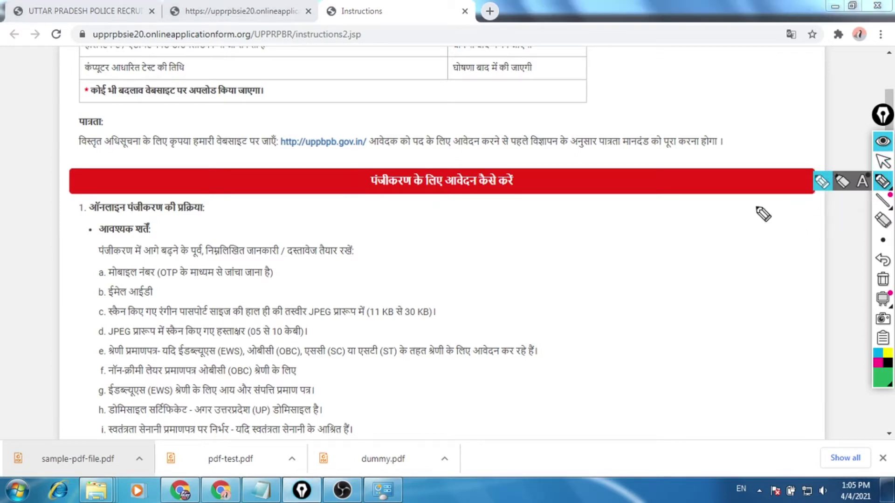
{"action": "mouse_move", "coordinate": [59, 194]}
{"action": "left_mouse_down"}
{"action": "mouse_move", "coordinate": [91, 193]}
{"action": "mouse_move", "coordinate": [109, 180]}
{"action": "left_mouse_up"}
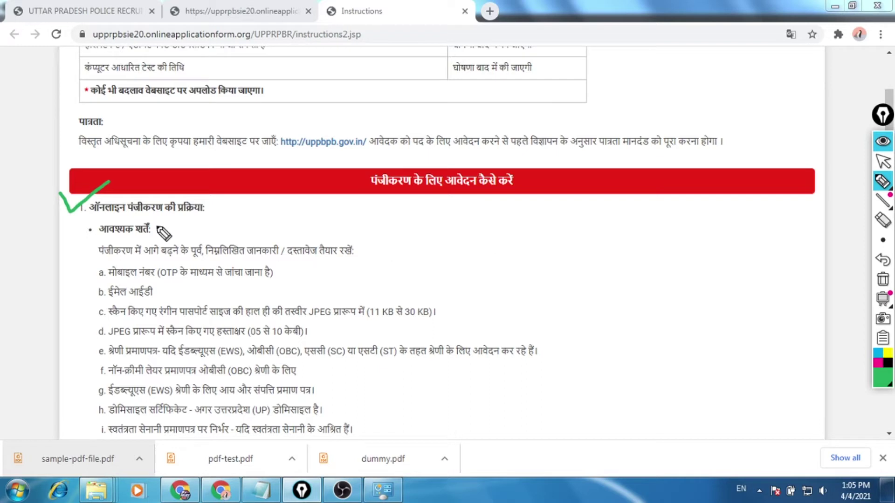
{"action": "left_click_drag", "start_coordinate": [81, 226], "coordinate": [111, 216]}
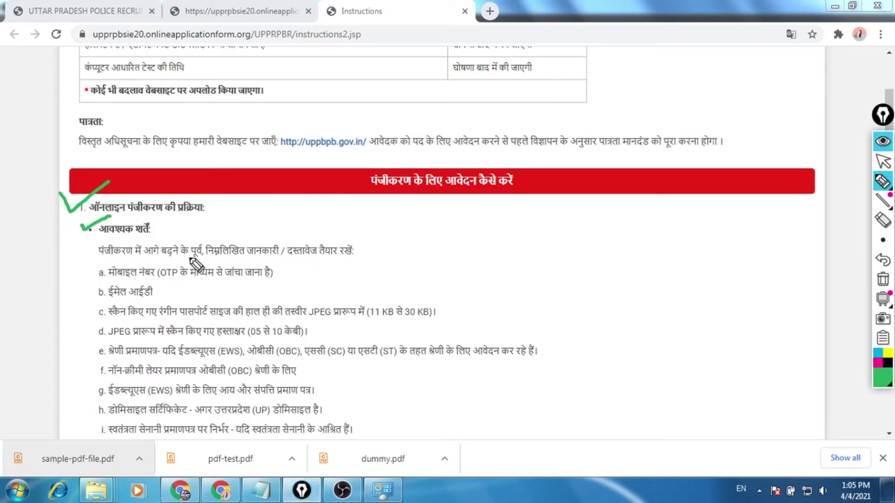
{"action": "mouse_move", "coordinate": [89, 266]}
{"action": "left_mouse_down"}
{"action": "mouse_move", "coordinate": [110, 263]}
{"action": "mouse_move", "coordinate": [91, 295]}
{"action": "mouse_move", "coordinate": [108, 286]}
{"action": "left_mouse_up"}
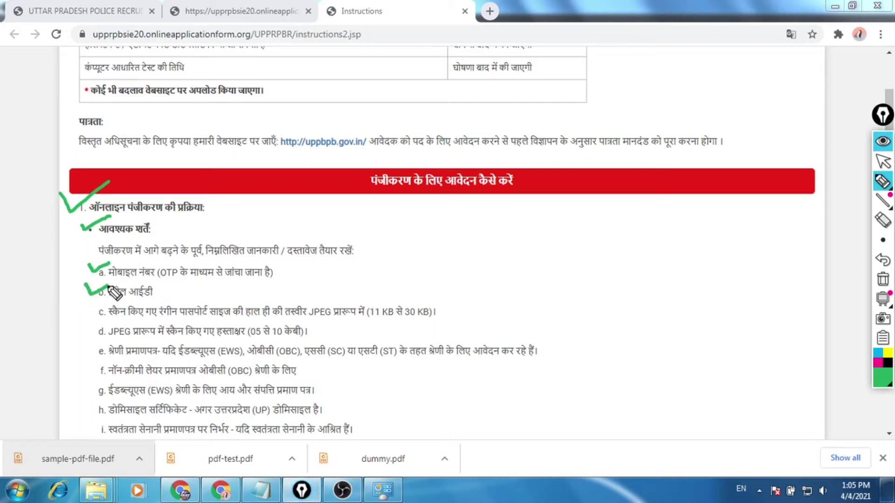
{"action": "left_click", "coordinate": [884, 240]}
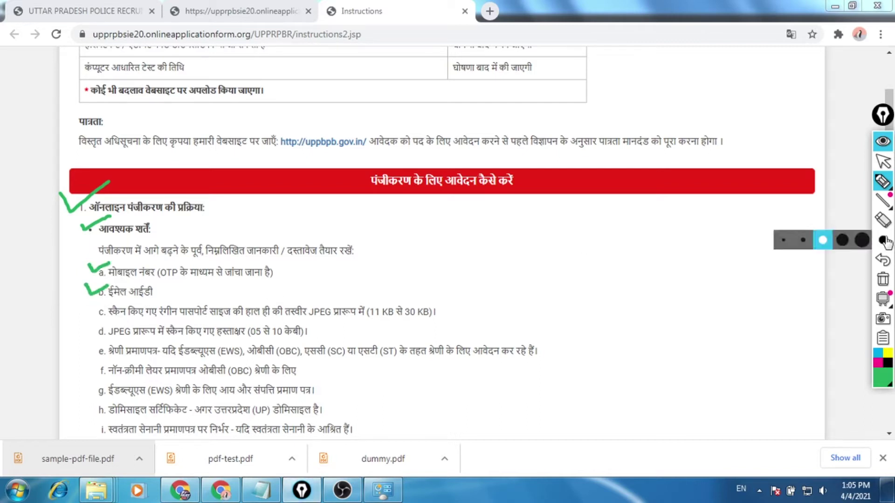
{"action": "left_click", "coordinate": [882, 279]}
{"action": "left_click", "coordinate": [883, 161]}
Step: Highlight the passport-size photo wording and its 11 KB–30 KB size limit in item c
{"action": "scroll", "coordinate": [613, 317], "scroll_direction": "down", "scroll_amount": 1}
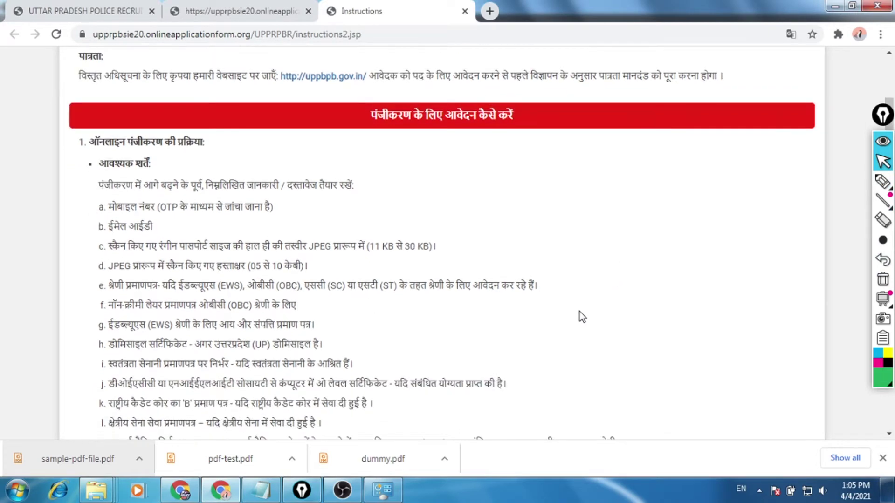
{"action": "left_click_drag", "start_coordinate": [165, 246], "coordinate": [255, 246]}
{"action": "left_click", "coordinate": [386, 259]}
{"action": "left_click_drag", "start_coordinate": [370, 246], "coordinate": [422, 244]}
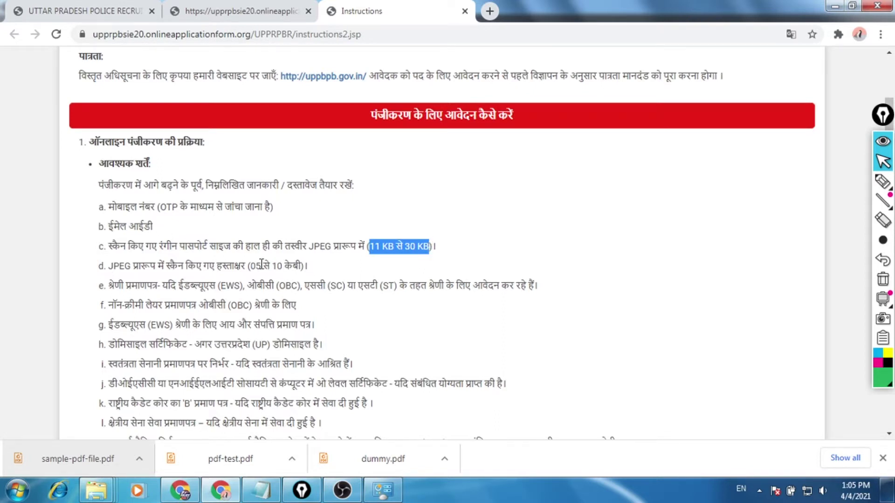
{"action": "left_click_drag", "start_coordinate": [309, 246], "coordinate": [328, 243]}
{"action": "left_click", "coordinate": [307, 264]}
Step: Highlight the 05–10 KB signature limit and item e's category names, then scroll further down
{"action": "left_click_drag", "start_coordinate": [250, 266], "coordinate": [300, 266]}
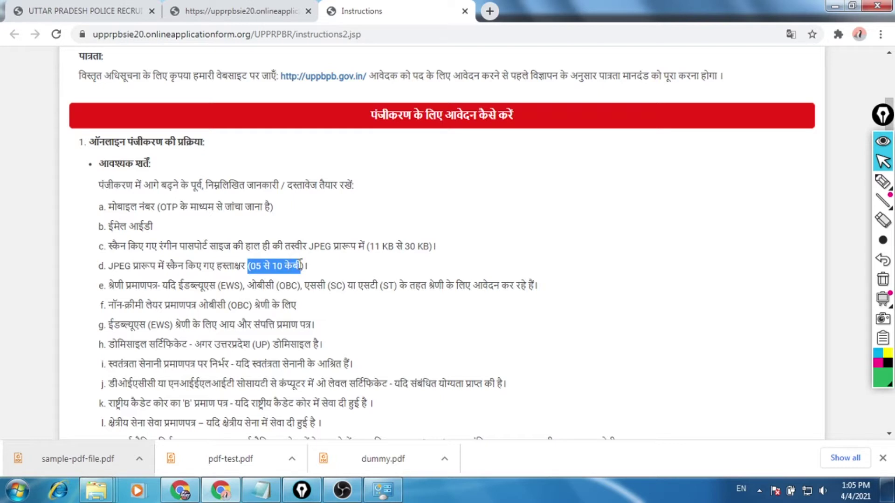
{"action": "left_click", "coordinate": [303, 299]}
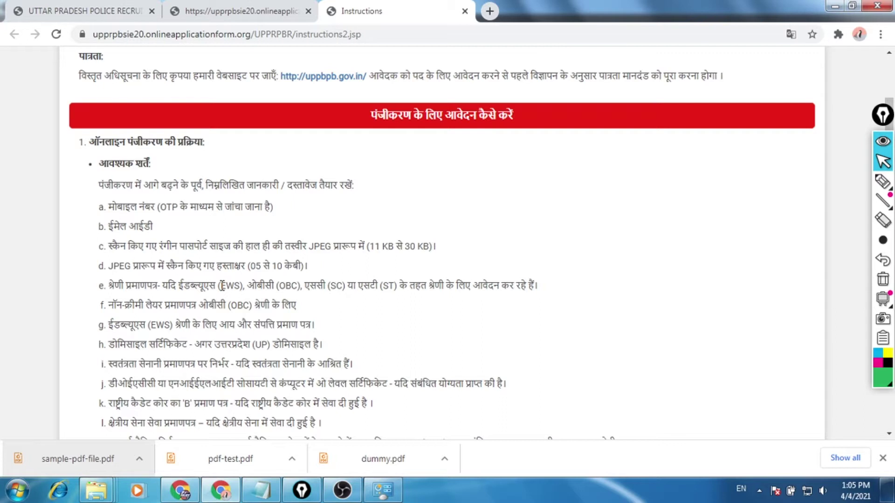
{"action": "left_click_drag", "start_coordinate": [221, 286], "coordinate": [408, 285]}
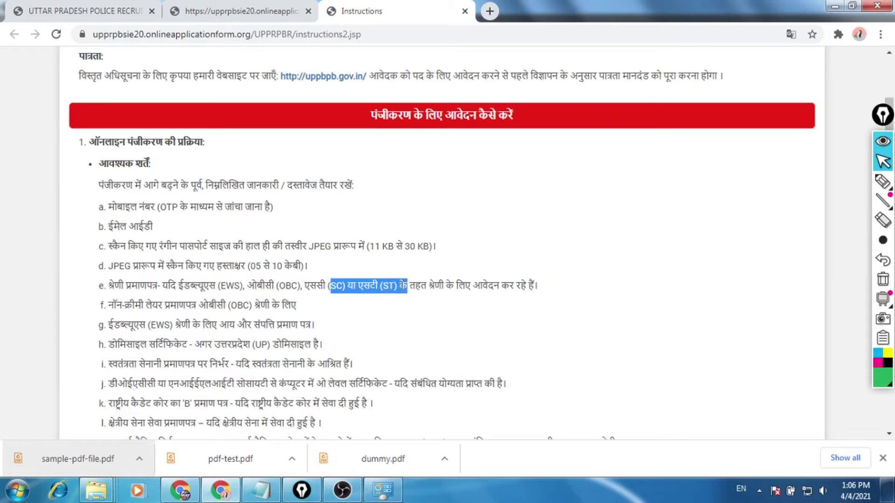
{"action": "left_click", "coordinate": [401, 285]}
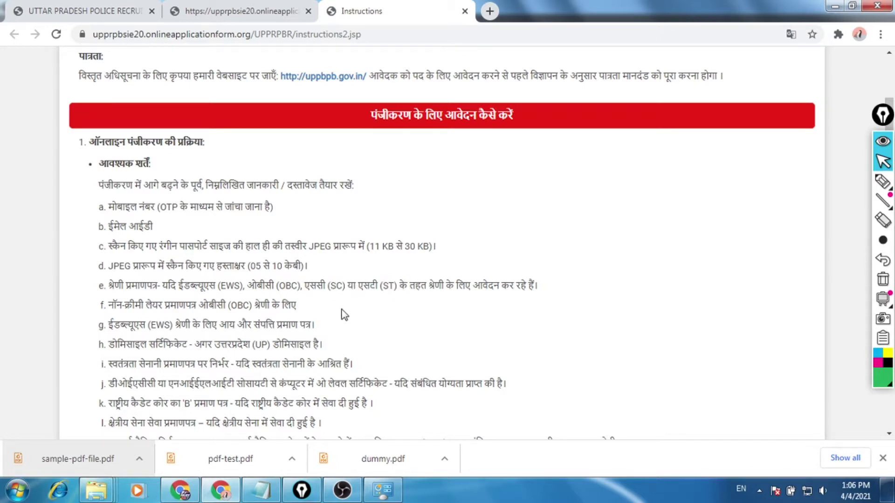
{"action": "scroll", "coordinate": [344, 315], "scroll_direction": "down", "scroll_amount": 4}
{"action": "scroll", "coordinate": [343, 312], "scroll_direction": "down", "scroll_amount": 1}
Step: Tick the educational documents and graduation items, erase them, and set a thinner pen stroke
{"action": "left_click", "coordinate": [883, 181]}
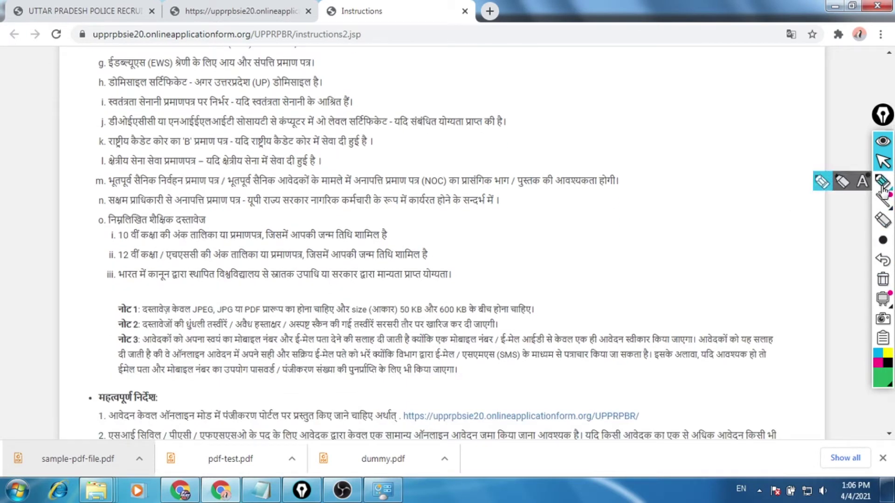
{"action": "left_click_drag", "start_coordinate": [83, 209], "coordinate": [135, 201]}
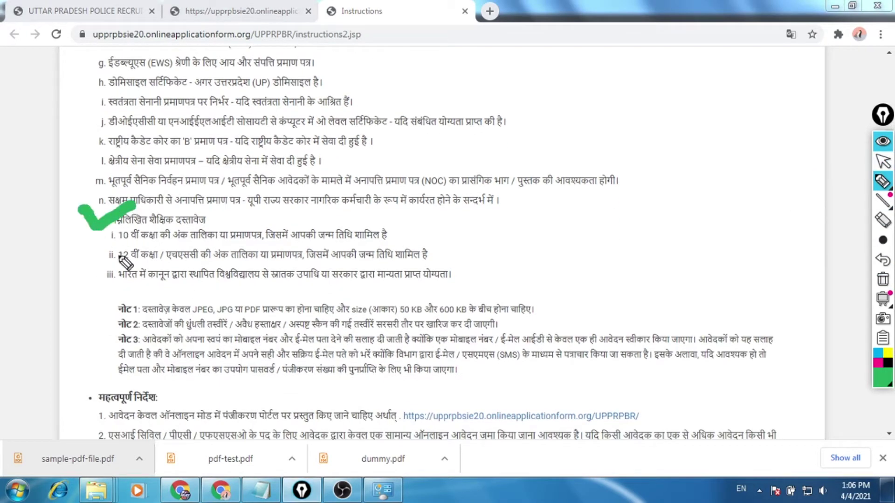
{"action": "left_click_drag", "start_coordinate": [96, 282], "coordinate": [128, 266]}
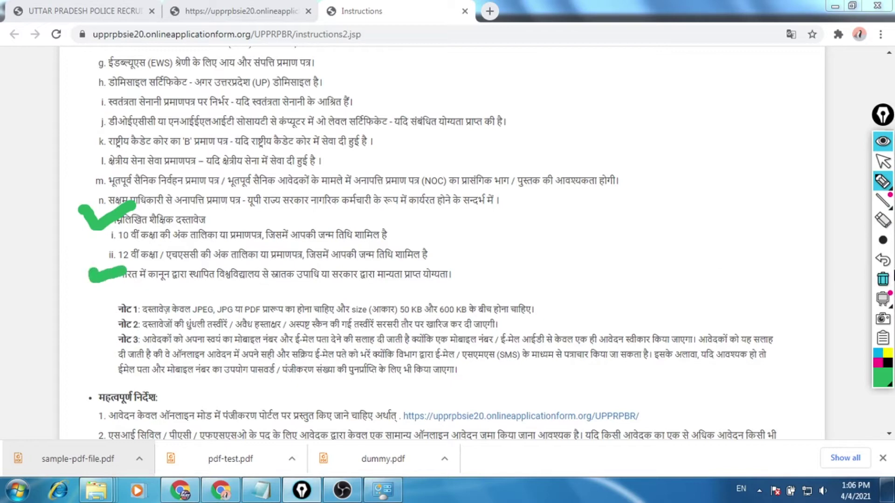
{"action": "left_click", "coordinate": [883, 279]}
{"action": "left_click", "coordinate": [882, 241]}
{"action": "left_click", "coordinate": [802, 240]}
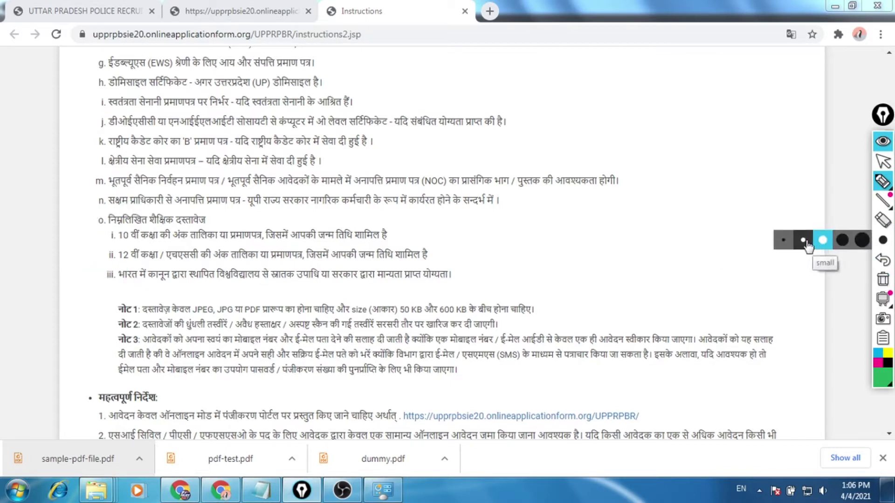
{"action": "left_click", "coordinate": [883, 162]}
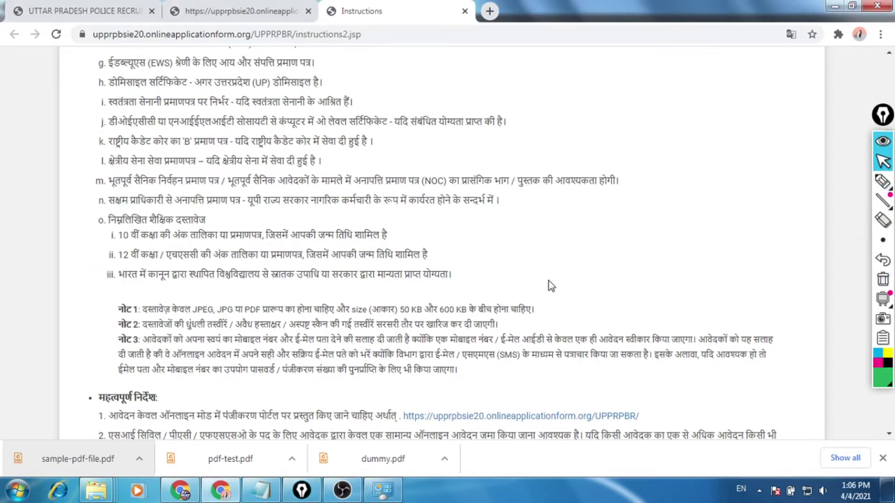
Step: Scroll down and tick the online application process heading and both registration stages
{"action": "scroll", "coordinate": [541, 275], "scroll_direction": "down", "scroll_amount": 3}
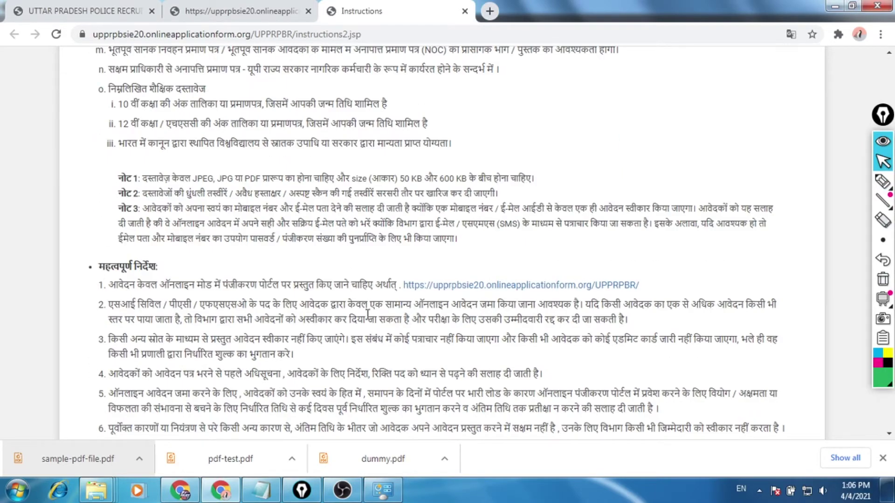
{"action": "scroll", "coordinate": [368, 315], "scroll_direction": "down", "scroll_amount": 2}
{"action": "scroll", "coordinate": [375, 333], "scroll_direction": "down", "scroll_amount": 3}
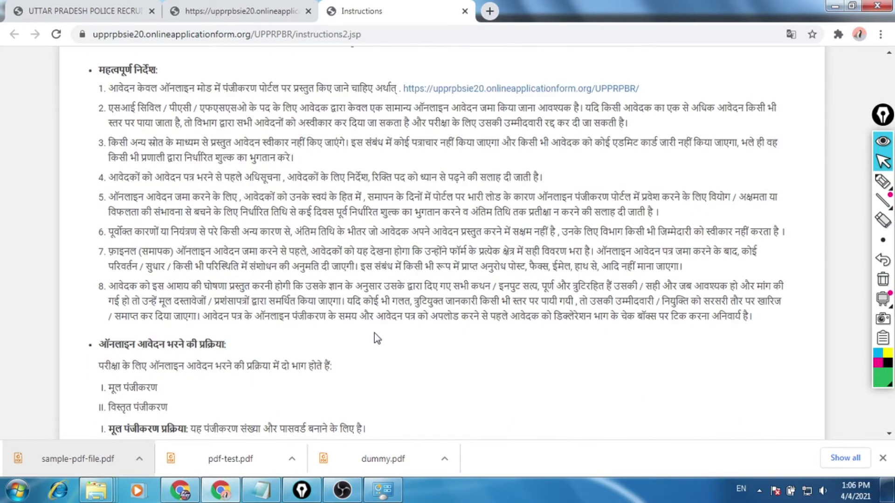
{"action": "scroll", "coordinate": [374, 333], "scroll_direction": "down", "scroll_amount": 2}
{"action": "left_click", "coordinate": [882, 180]}
{"action": "mouse_move", "coordinate": [83, 267]}
{"action": "left_mouse_down"}
{"action": "mouse_move", "coordinate": [87, 282]}
{"action": "mouse_move", "coordinate": [138, 249]}
{"action": "left_mouse_up"}
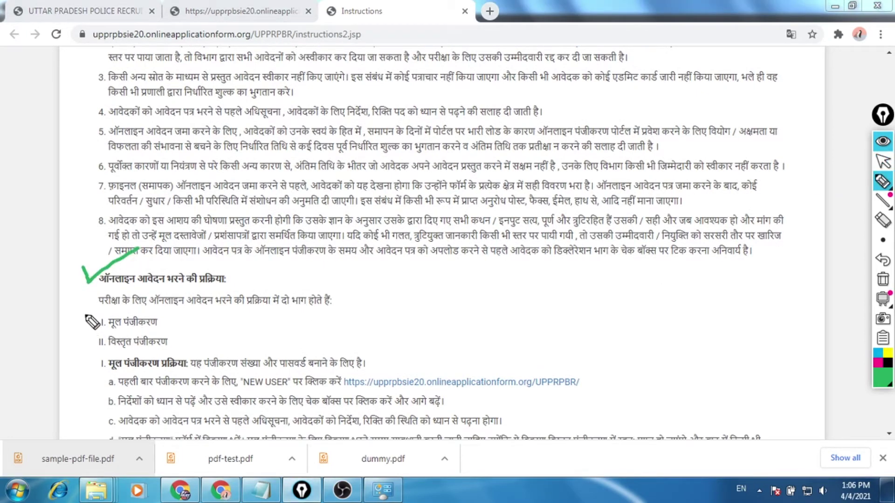
{"action": "mouse_move", "coordinate": [164, 309]}
{"action": "left_mouse_down"}
{"action": "mouse_move", "coordinate": [168, 322]}
{"action": "mouse_move", "coordinate": [246, 278]}
{"action": "left_mouse_up"}
{"action": "mouse_move", "coordinate": [172, 333]}
{"action": "left_mouse_down"}
{"action": "mouse_move", "coordinate": [177, 343]}
{"action": "mouse_move", "coordinate": [249, 310]}
{"action": "left_mouse_up"}
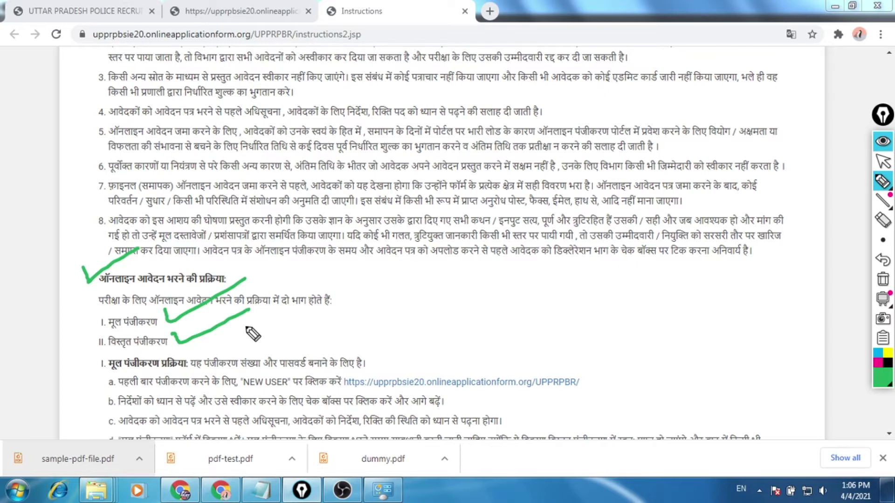
Step: Add one more tick below the registration stages, clear all ticks, and scroll back up
{"action": "mouse_move", "coordinate": [261, 330]}
{"action": "left_mouse_down"}
{"action": "mouse_move", "coordinate": [268, 345]}
{"action": "mouse_move", "coordinate": [338, 307]}
{"action": "left_mouse_up"}
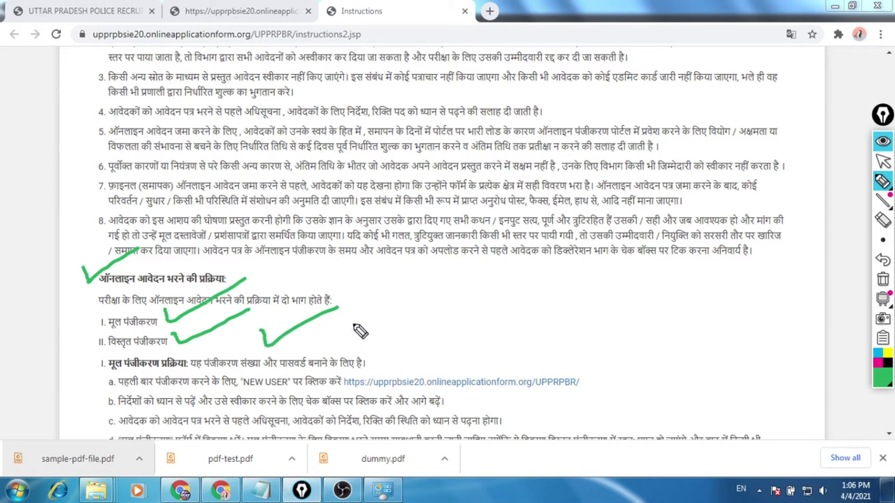
{"action": "left_click", "coordinate": [883, 279]}
{"action": "left_click", "coordinate": [881, 167]}
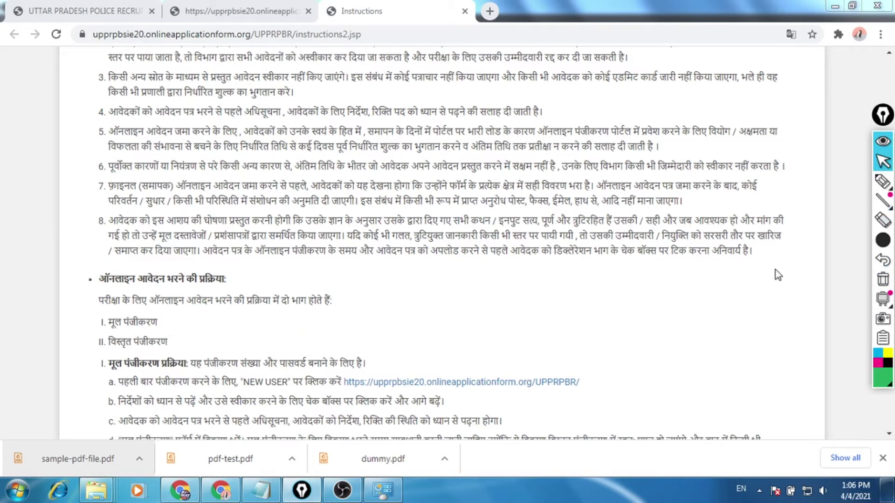
{"action": "scroll", "coordinate": [782, 290], "scroll_direction": "up", "scroll_amount": 5}
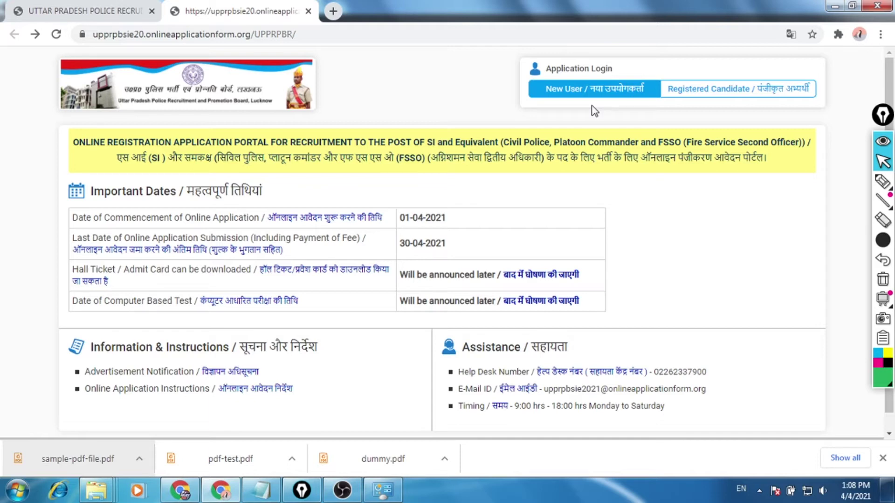
Step: Scribble beside the Application Login box, switch to a thinner stroke, and erase the scribble
{"action": "left_click", "coordinate": [884, 182]}
{"action": "mouse_move", "coordinate": [499, 82]}
{"action": "left_mouse_down"}
{"action": "mouse_move", "coordinate": [496, 75]}
{"action": "mouse_move", "coordinate": [506, 105]}
{"action": "left_mouse_up"}
{"action": "mouse_move", "coordinate": [882, 240]}
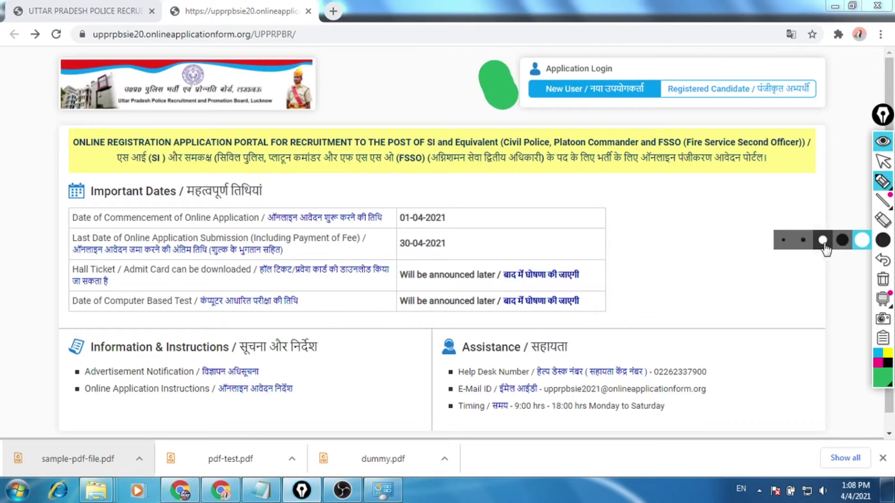
{"action": "left_click", "coordinate": [802, 240]}
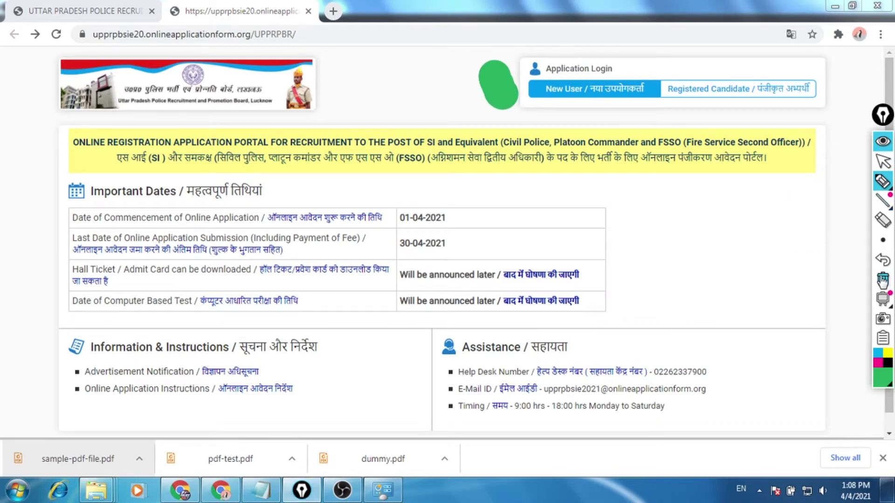
{"action": "left_click", "coordinate": [883, 280]}
Step: Tick Application Login, underline New User, separate it from Registered Candidate, then erase
{"action": "mouse_move", "coordinate": [464, 67]}
{"action": "left_mouse_down"}
{"action": "mouse_move", "coordinate": [480, 98]}
{"action": "mouse_move", "coordinate": [535, 51]}
{"action": "left_mouse_up"}
{"action": "left_click_drag", "start_coordinate": [507, 107], "coordinate": [689, 107]}
{"action": "mouse_move", "coordinate": [658, 66]}
{"action": "left_mouse_down"}
{"action": "mouse_move", "coordinate": [658, 116]}
{"action": "mouse_move", "coordinate": [563, 65]}
{"action": "mouse_move", "coordinate": [533, 105]}
{"action": "left_mouse_up"}
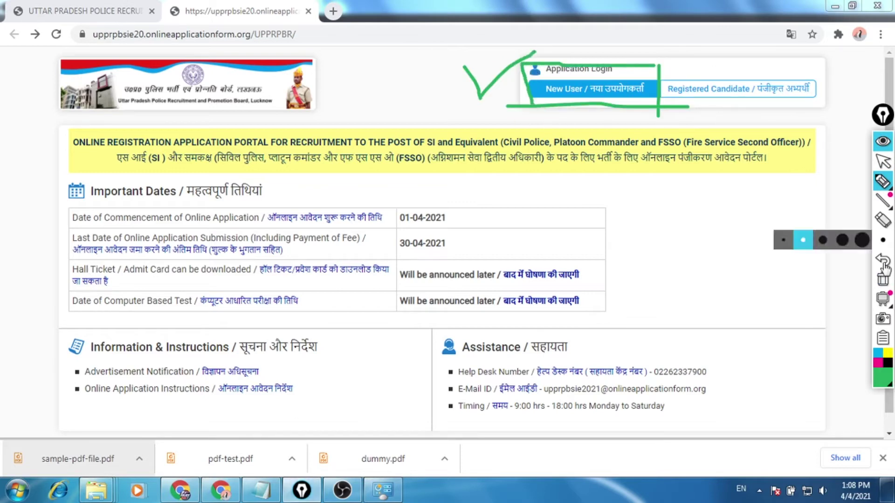
{"action": "left_click", "coordinate": [883, 279]}
{"action": "left_click", "coordinate": [883, 161]}
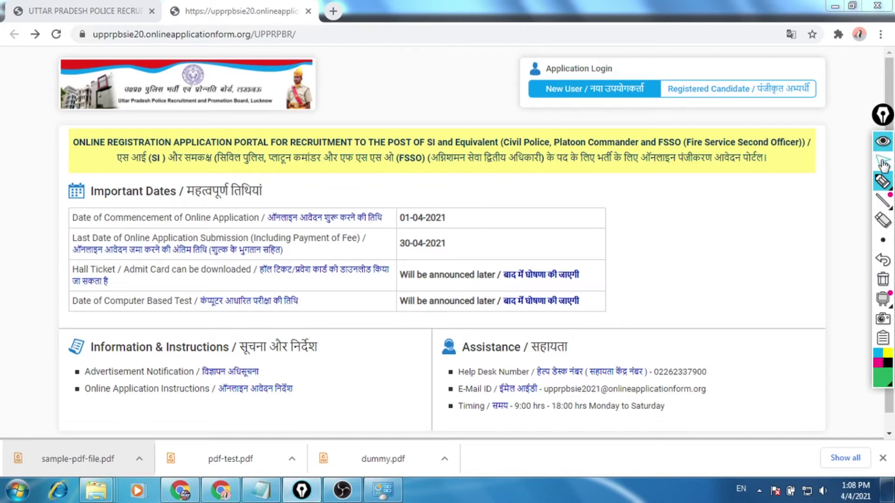
Step: Start a New User registration and tick the agreement to abide by the instructions
{"action": "left_click", "coordinate": [613, 93]}
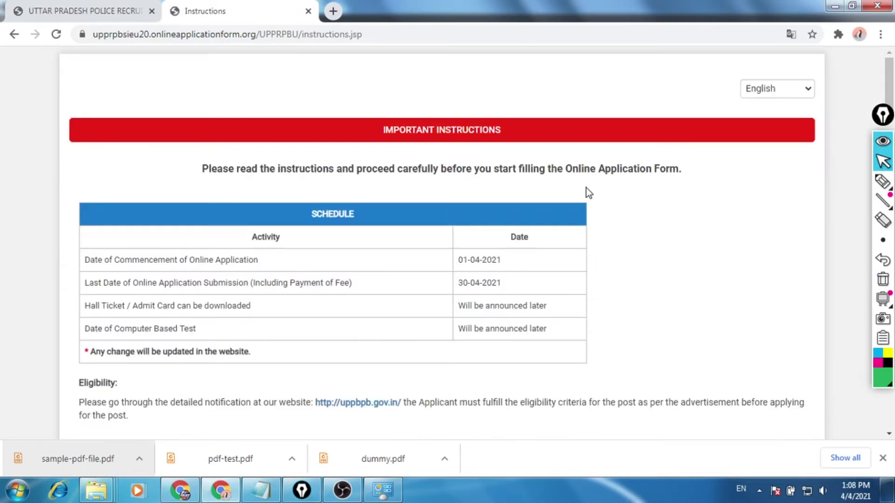
{"action": "scroll", "coordinate": [630, 236], "scroll_direction": "down", "scroll_amount": 10}
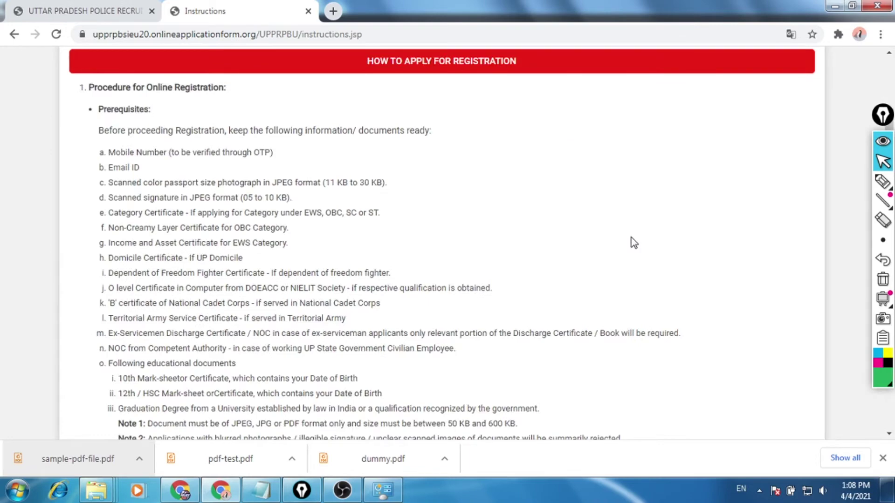
{"action": "scroll", "coordinate": [631, 238], "scroll_direction": "down", "scroll_amount": 15}
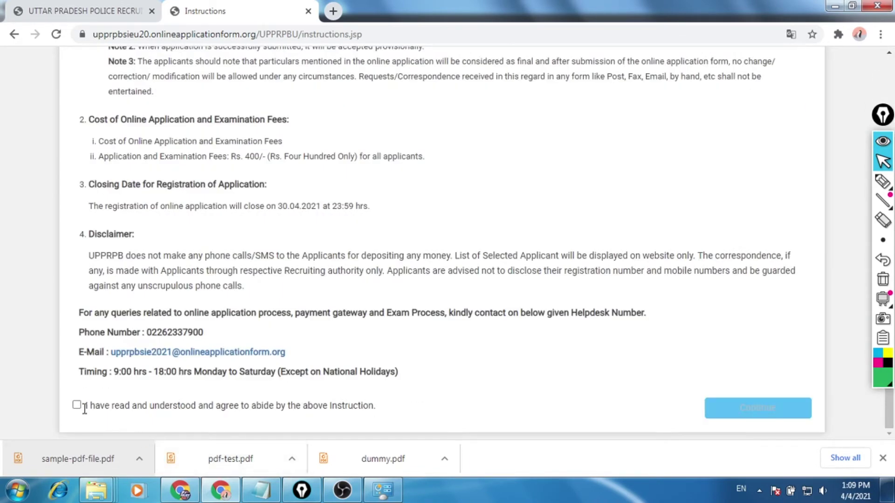
{"action": "left_click", "coordinate": [75, 406]}
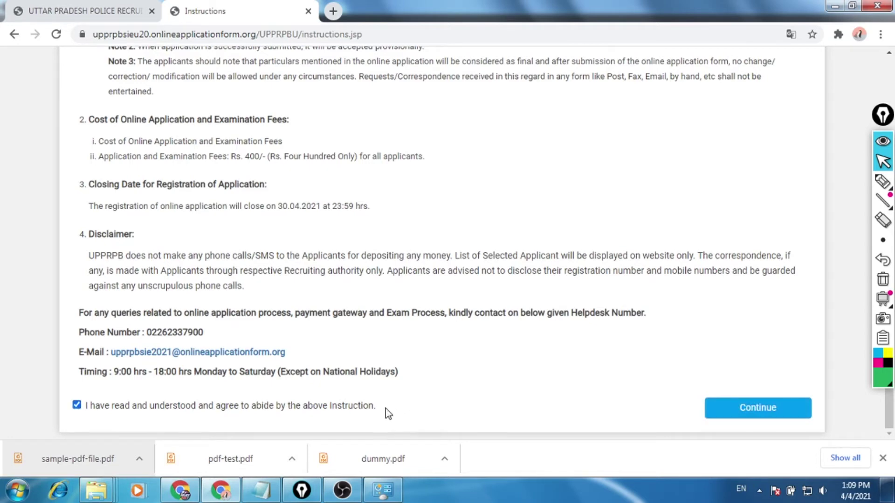
Step: Mark the agreement statement in green, clear the marks, and continue to the Sign Up Form
{"action": "mouse_move", "coordinate": [882, 182]}
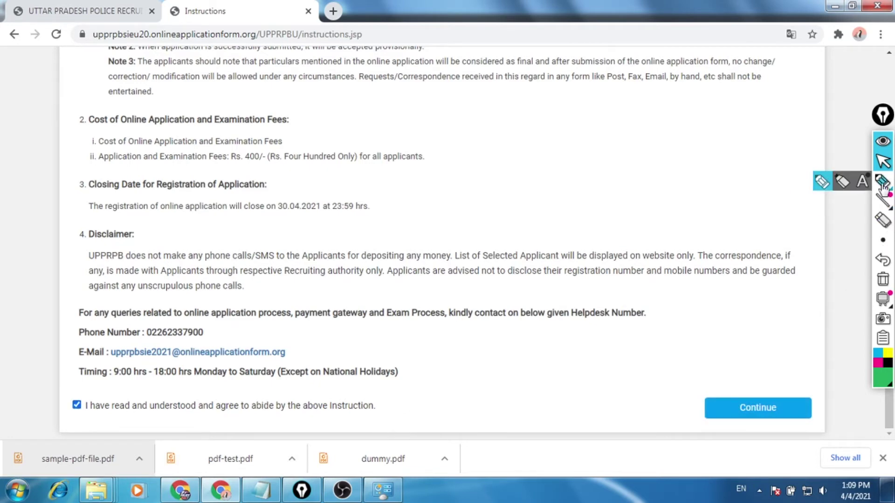
{"action": "left_click", "coordinate": [882, 181]}
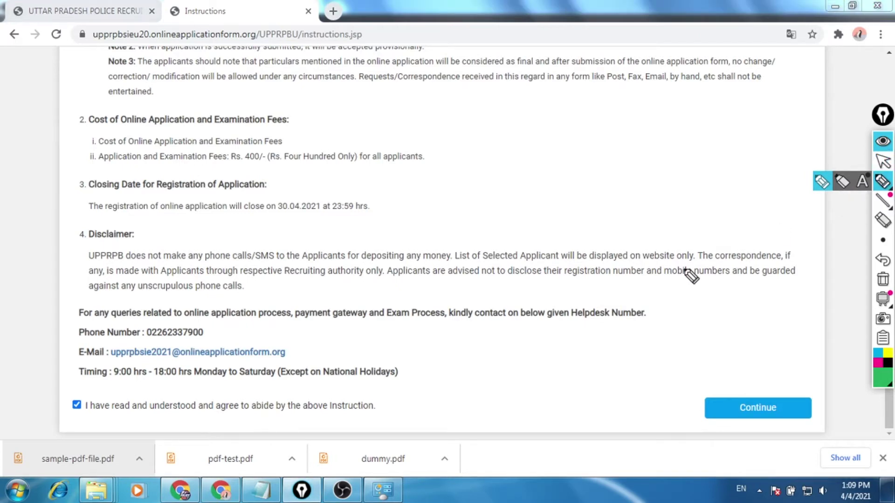
{"action": "left_click_drag", "start_coordinate": [104, 392], "coordinate": [171, 388]}
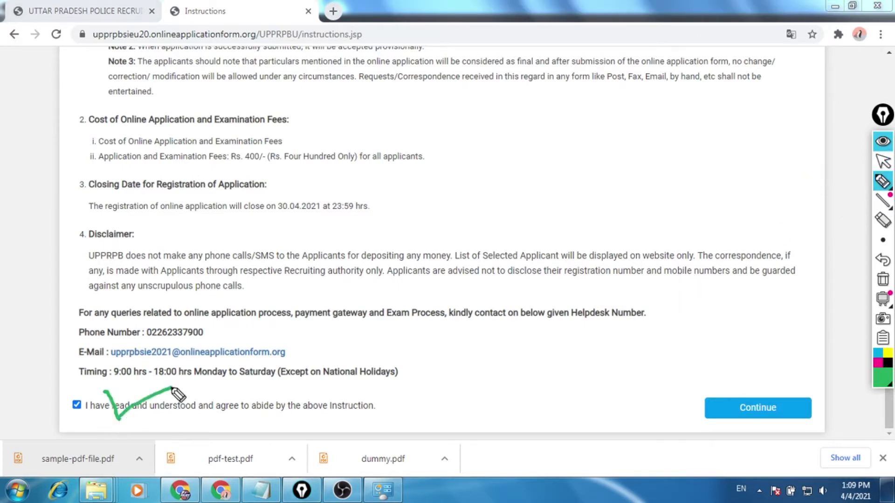
{"action": "mouse_move", "coordinate": [817, 386]}
{"action": "left_mouse_down"}
{"action": "mouse_move", "coordinate": [653, 435]}
{"action": "mouse_move", "coordinate": [847, 429]}
{"action": "mouse_move", "coordinate": [814, 371]}
{"action": "left_mouse_up"}
{"action": "left_click", "coordinate": [883, 282]}
{"action": "left_click", "coordinate": [882, 161]}
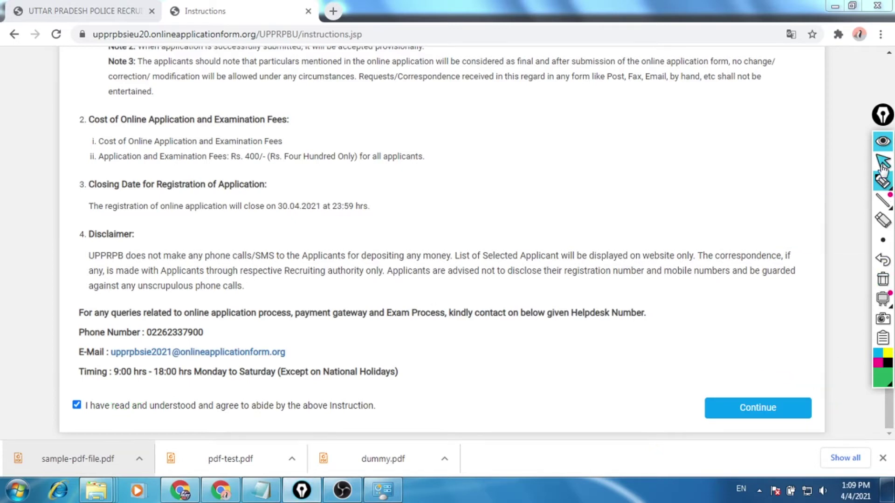
{"action": "left_click", "coordinate": [763, 409]}
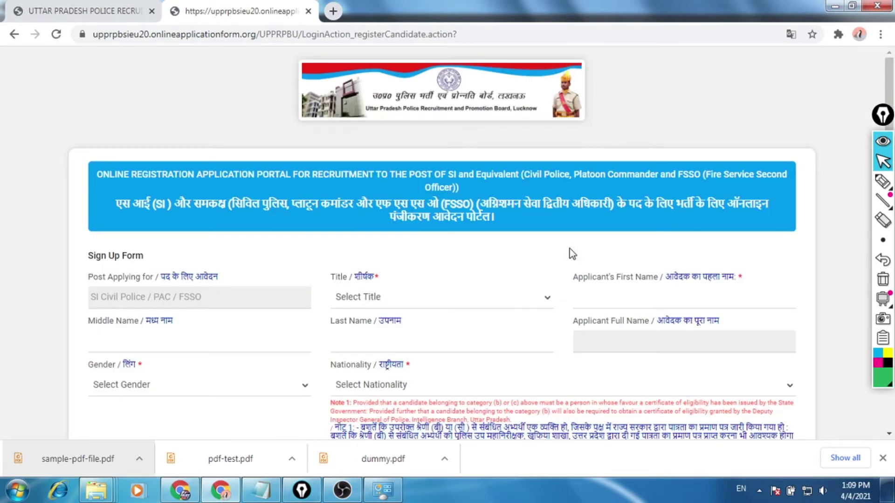
Step: Set the title on the sign-up form to Mr
{"action": "scroll", "coordinate": [572, 254], "scroll_direction": "down", "scroll_amount": 1}
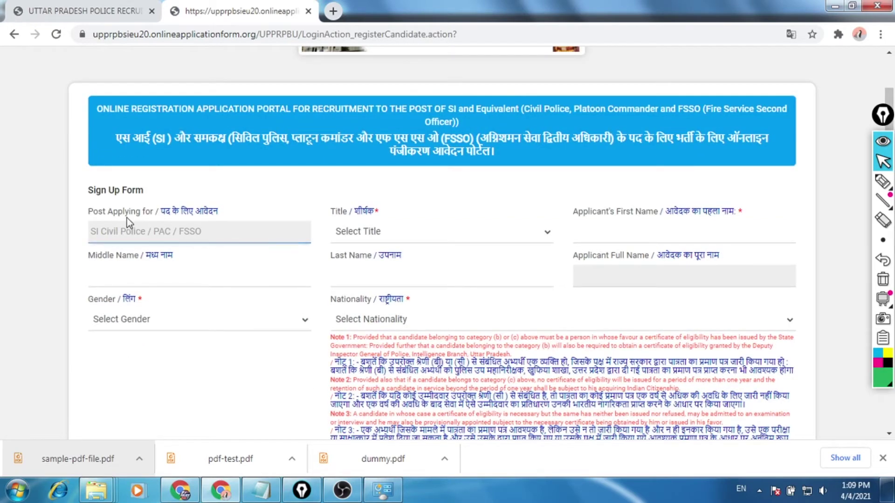
{"action": "left_click", "coordinate": [195, 231]}
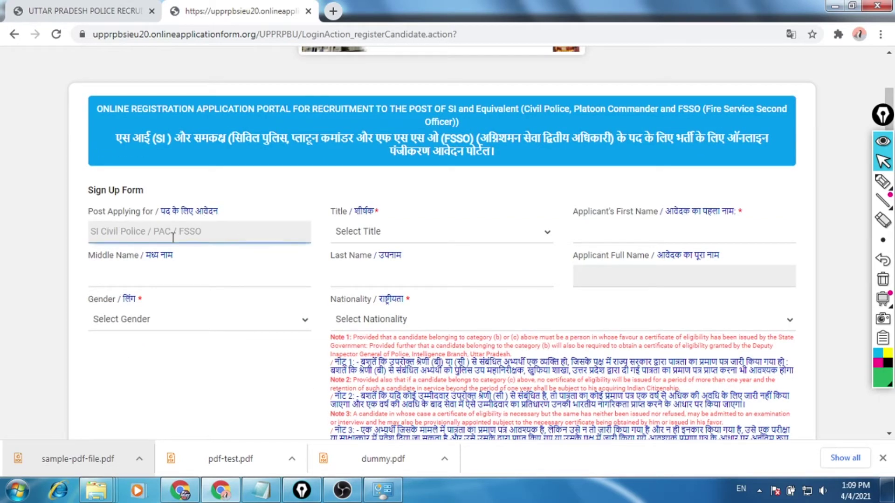
{"action": "left_click", "coordinate": [359, 232]}
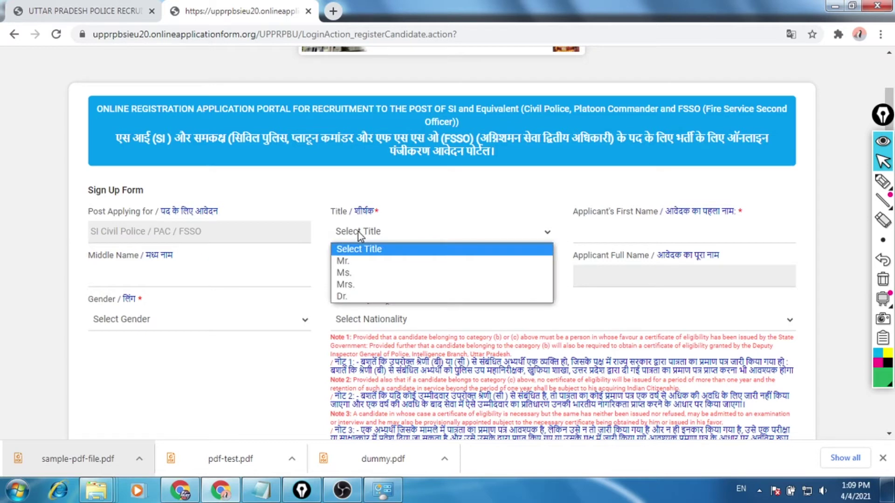
{"action": "left_click", "coordinate": [359, 268]}
Step: Enter the applicant's first, middle and last names so the full name auto-fills
{"action": "left_click", "coordinate": [610, 232]}
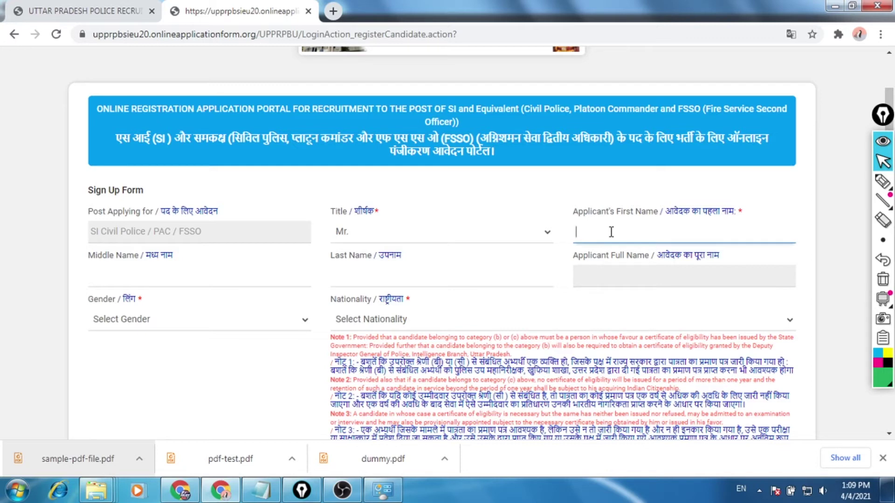
{"action": "key", "text": "Tab"}
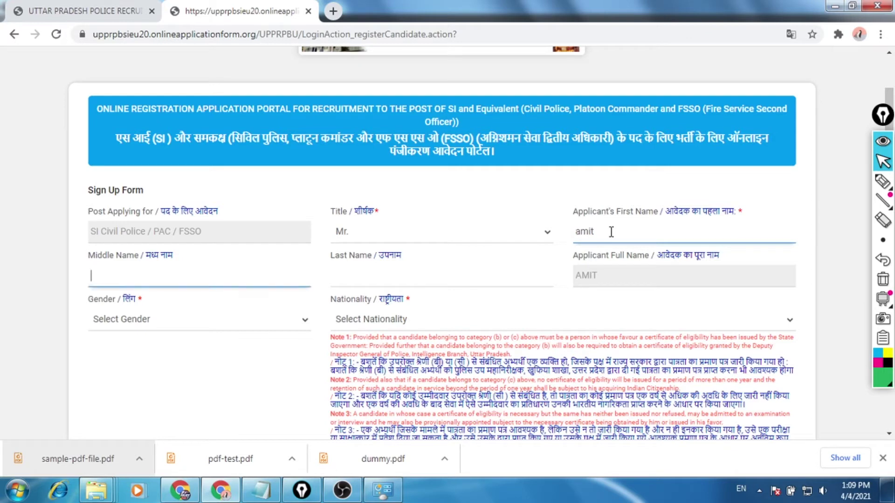
{"action": "key", "text": "Tab"}
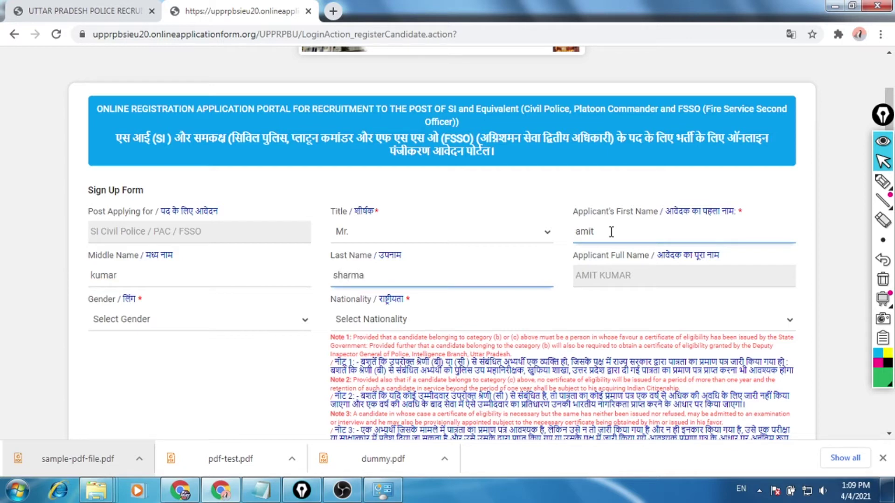
{"action": "key", "text": "Tab"}
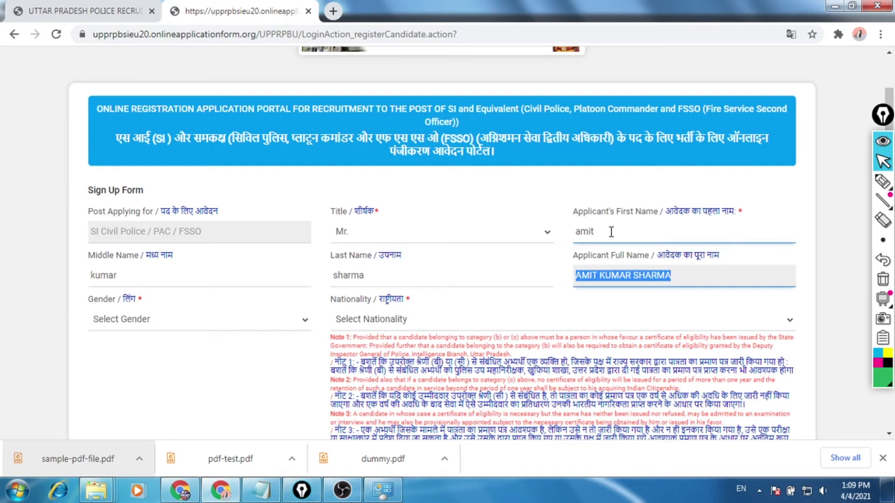
Step: Set gender to Male and nationality to '(a) a citizen of India'
{"action": "left_click", "coordinate": [233, 321]}
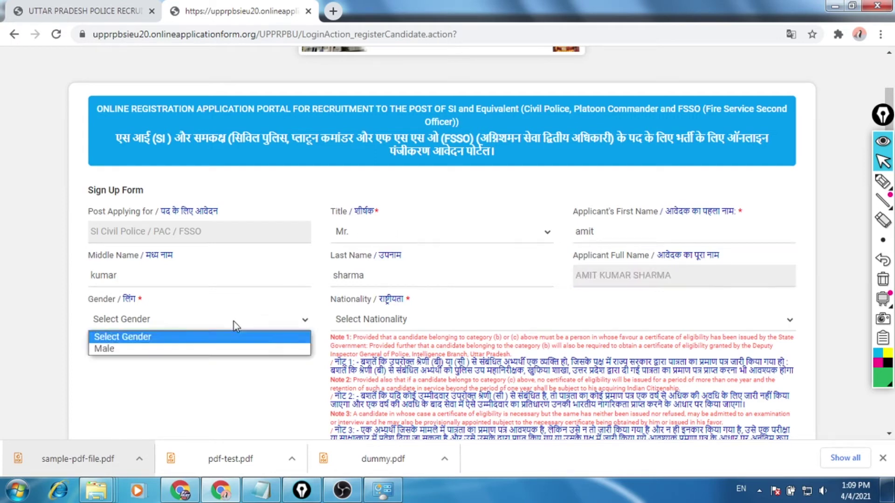
{"action": "left_click", "coordinate": [190, 350]}
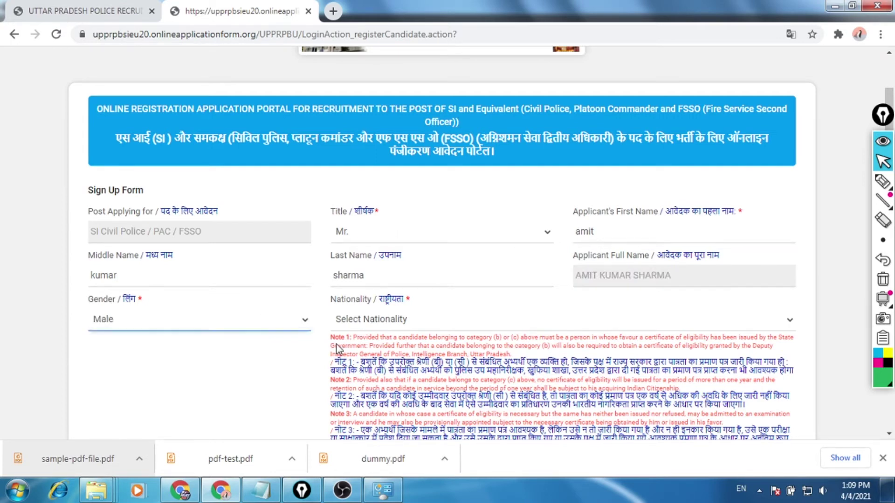
{"action": "left_click", "coordinate": [400, 320]}
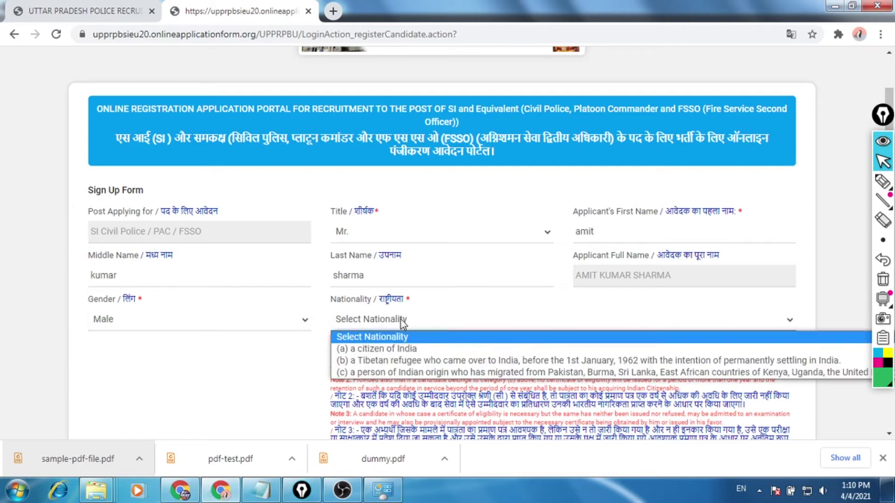
{"action": "left_click", "coordinate": [404, 349]}
{"action": "scroll", "coordinate": [405, 353], "scroll_direction": "down", "scroll_amount": 3}
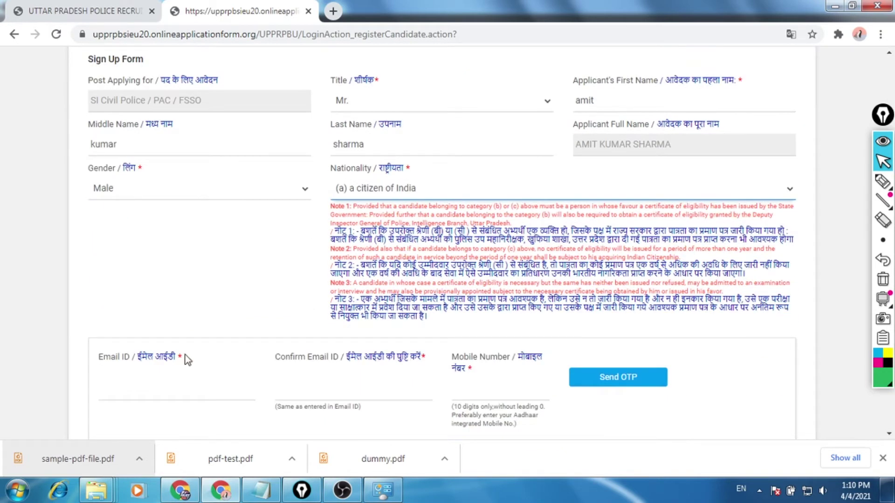
Step: Enter the applicant's e-mail address in Email ID and Confirm Email ID, then the mobile number
{"action": "left_click", "coordinate": [131, 390]}
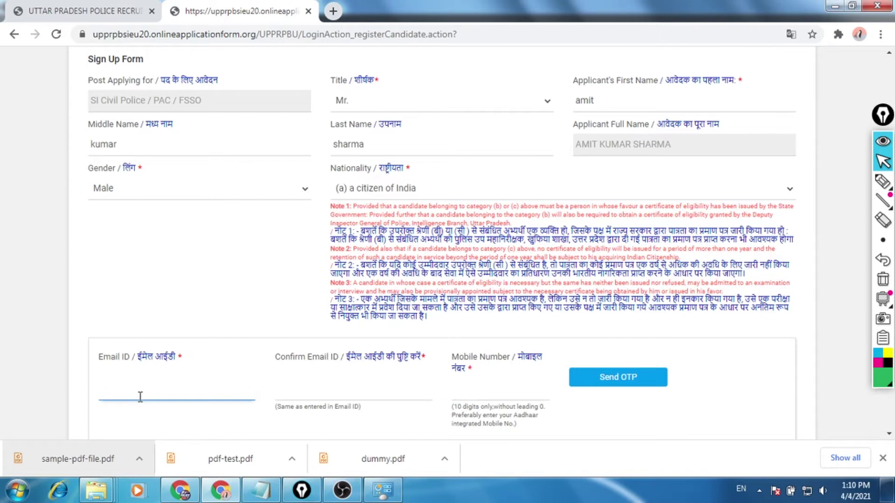
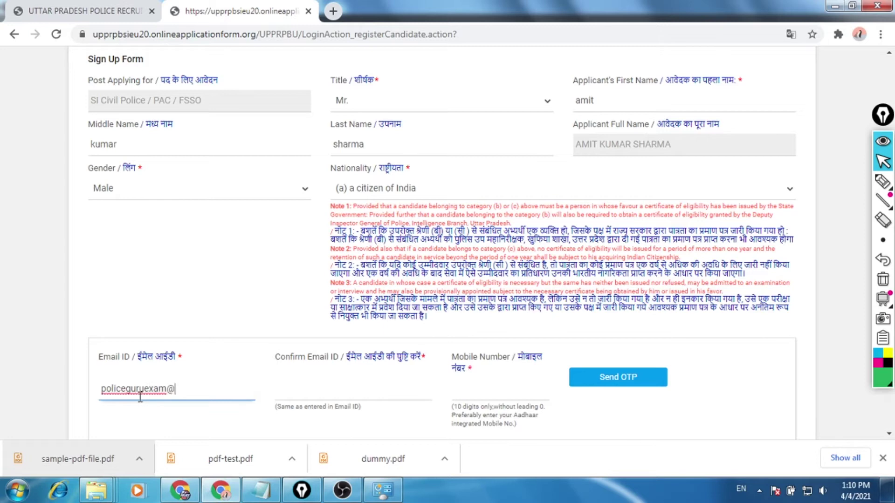
{"action": "left_click", "coordinate": [327, 393]}
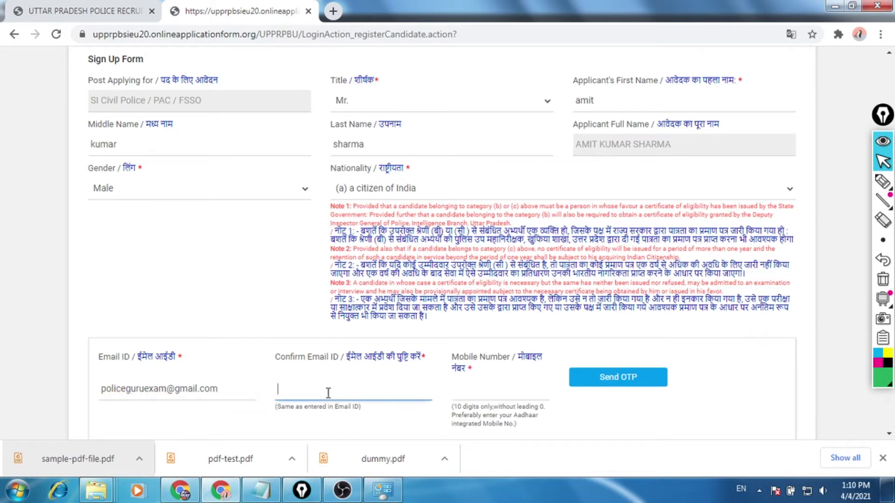
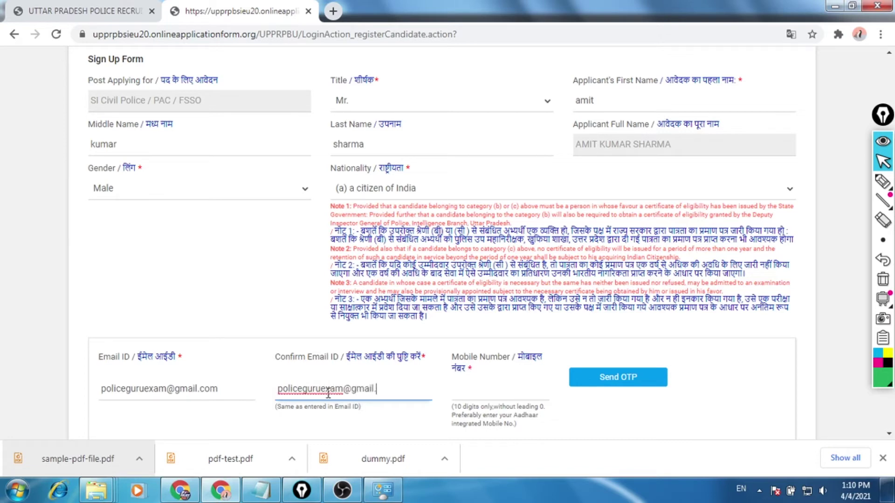
{"action": "key", "text": "Tab"}
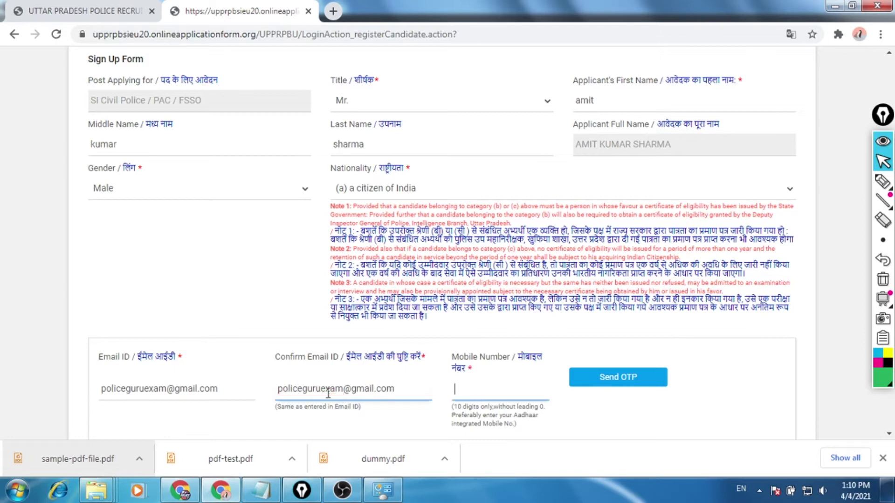
Step: Send an OTP to the mobile number, enter the received code, and verify the mobile
{"action": "scroll", "coordinate": [328, 393], "scroll_direction": "down", "scroll_amount": 3}
{"action": "left_click", "coordinate": [624, 244]}
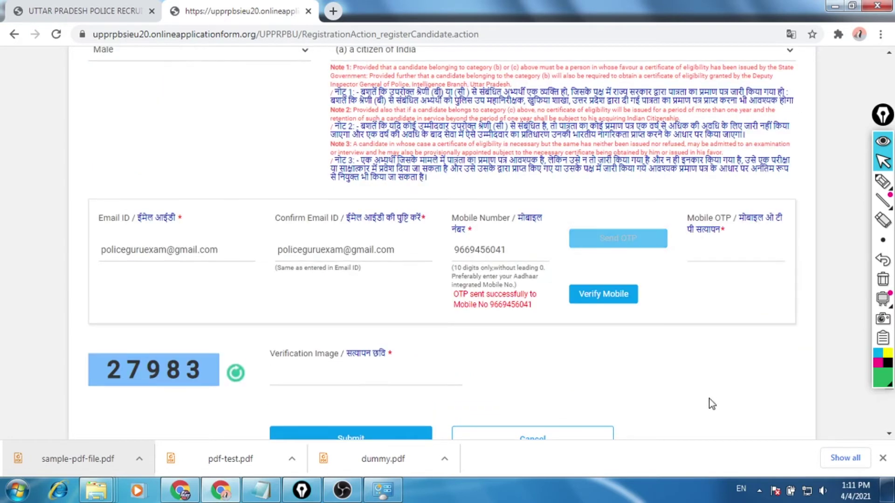
{"action": "left_click", "coordinate": [727, 254]}
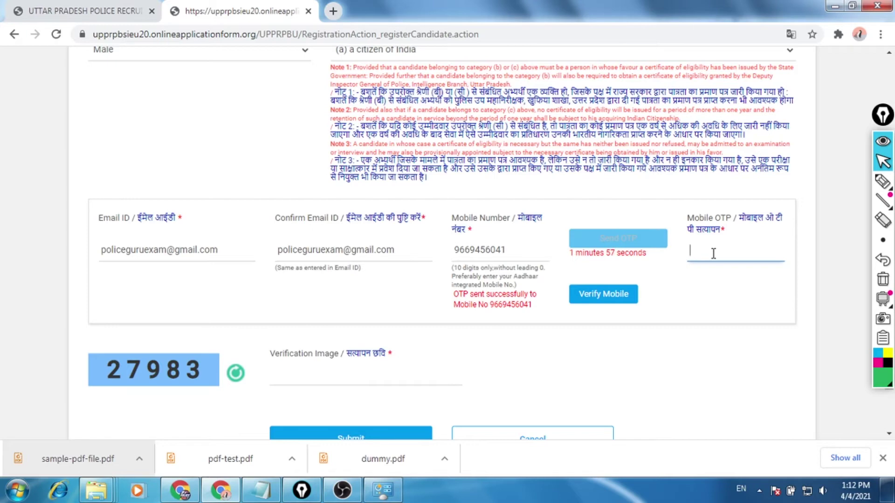
{"action": "left_click", "coordinate": [626, 284]}
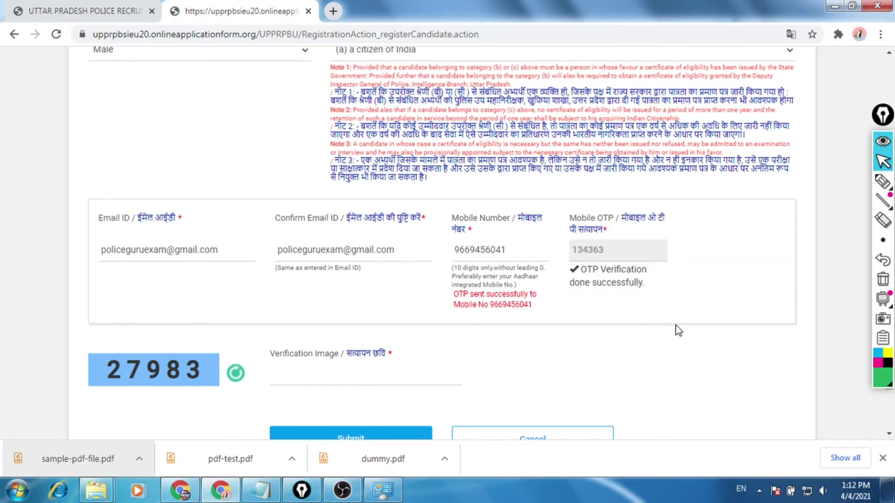
Step: Type the captcha digits into the Verification Image field
{"action": "scroll", "coordinate": [678, 331], "scroll_direction": "down", "scroll_amount": 2}
{"action": "left_click", "coordinate": [321, 308]}
{"action": "type", "text": "2798"}
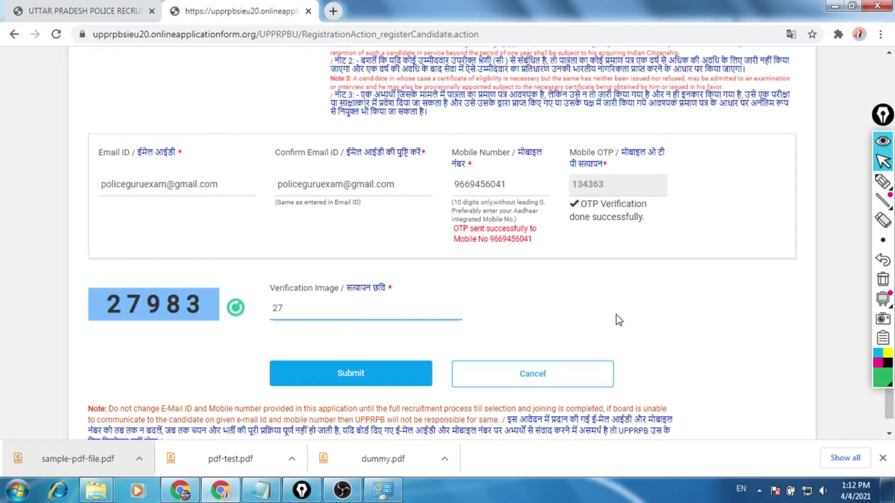
{"action": "type", "text": "3"}
Step: Submit the sign-up form and select the new registration number and password shown
{"action": "left_click", "coordinate": [361, 375]}
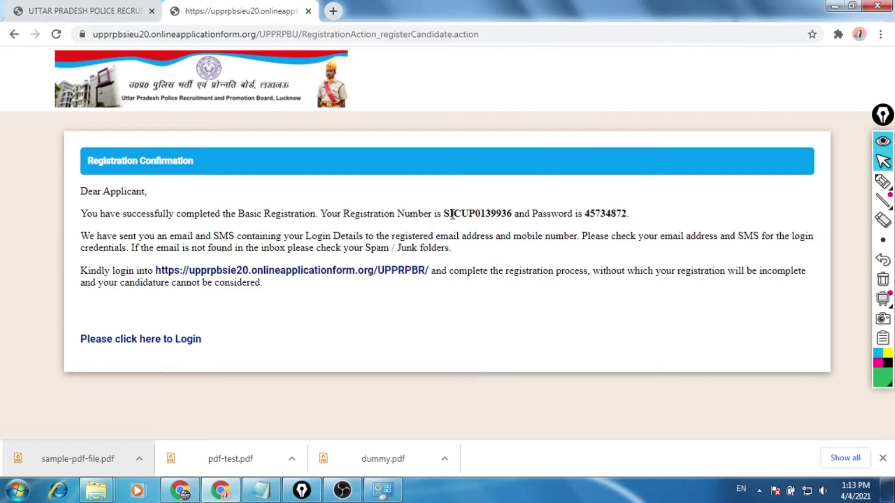
{"action": "left_click_drag", "start_coordinate": [441, 213], "coordinate": [513, 213]}
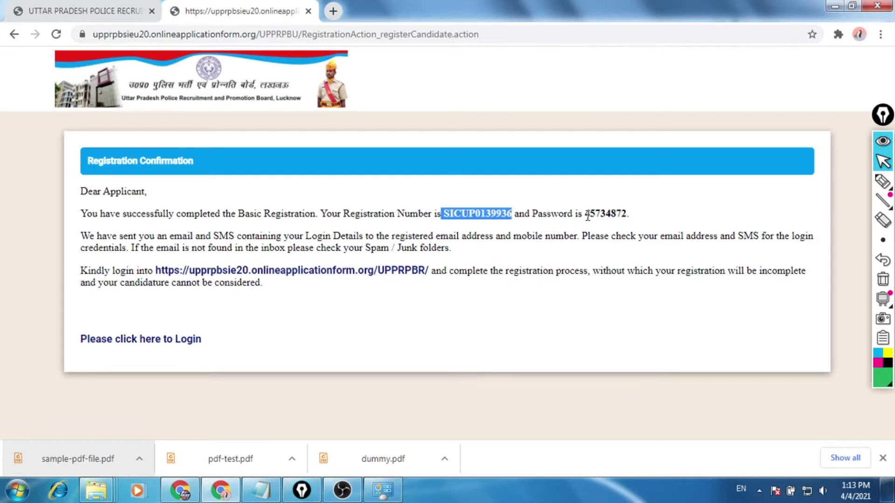
{"action": "left_click_drag", "start_coordinate": [585, 214], "coordinate": [626, 213]}
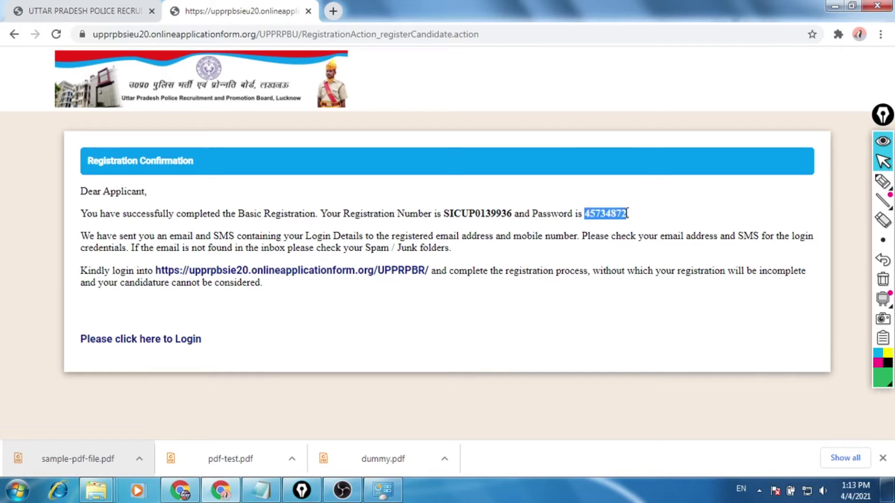
{"action": "left_click", "coordinate": [577, 253]}
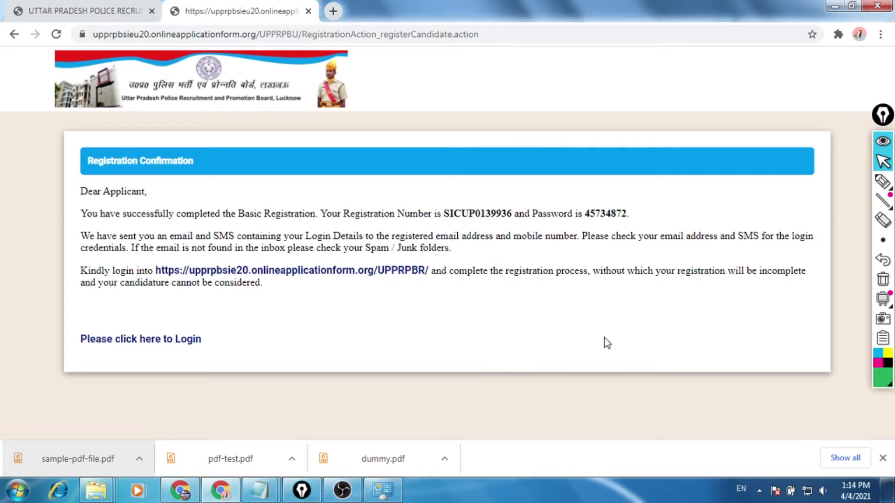
Step: Mark 'Please click here to Login', clear the marks, and follow the link to the login page
{"action": "mouse_move", "coordinate": [882, 240]}
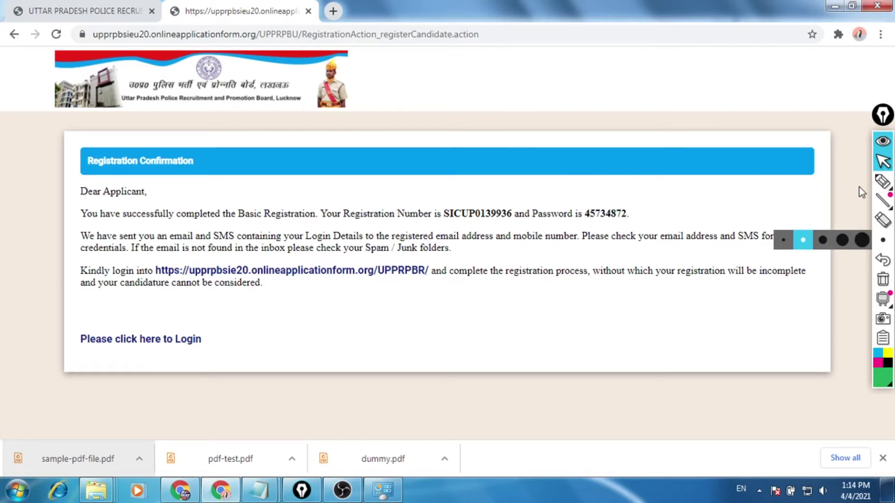
{"action": "left_click", "coordinate": [883, 180]}
{"action": "mouse_move", "coordinate": [221, 316]}
{"action": "left_mouse_down"}
{"action": "mouse_move", "coordinate": [69, 306]}
{"action": "mouse_move", "coordinate": [182, 375]}
{"action": "mouse_move", "coordinate": [227, 383]}
{"action": "left_mouse_up"}
{"action": "mouse_move", "coordinate": [241, 331]}
{"action": "left_mouse_down"}
{"action": "mouse_move", "coordinate": [246, 350]}
{"action": "mouse_move", "coordinate": [368, 296]}
{"action": "left_mouse_up"}
{"action": "left_click", "coordinate": [882, 279]}
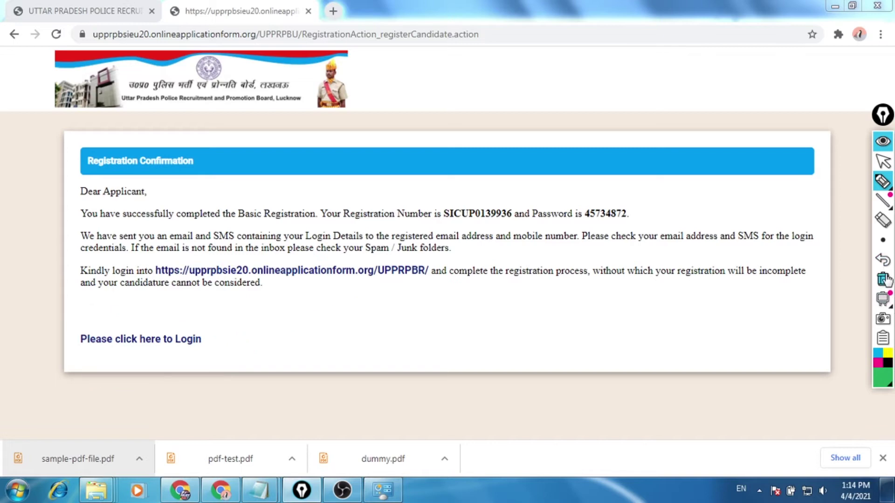
{"action": "left_click", "coordinate": [883, 163]}
{"action": "left_click", "coordinate": [150, 339]}
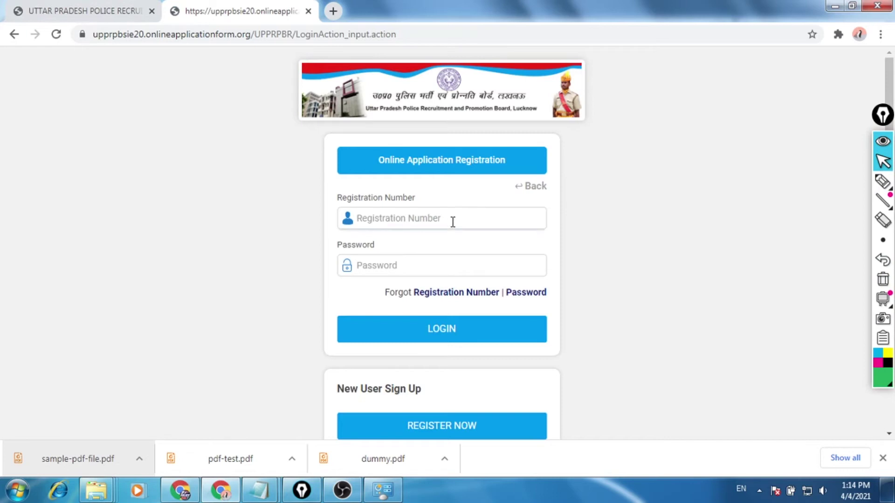
Step: Copy the registration number from the Notepad notes into the login's Registration Number field
{"action": "left_click", "coordinate": [453, 222]}
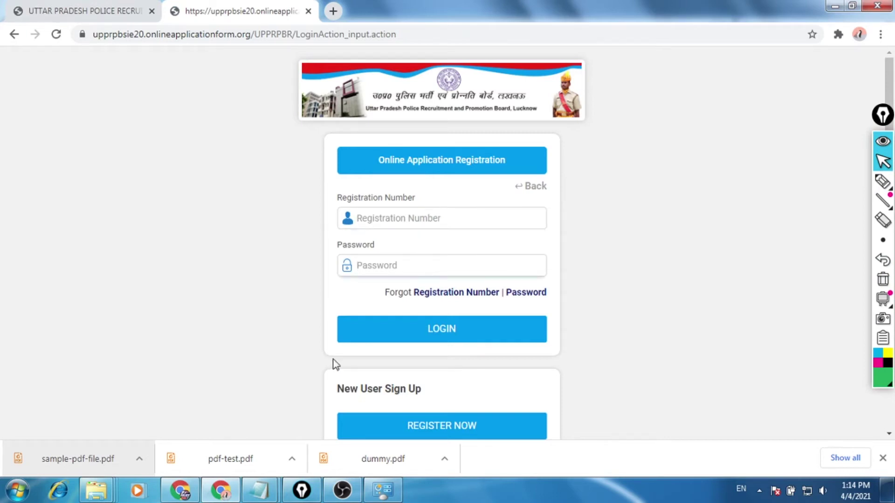
{"action": "mouse_move", "coordinate": [260, 490]}
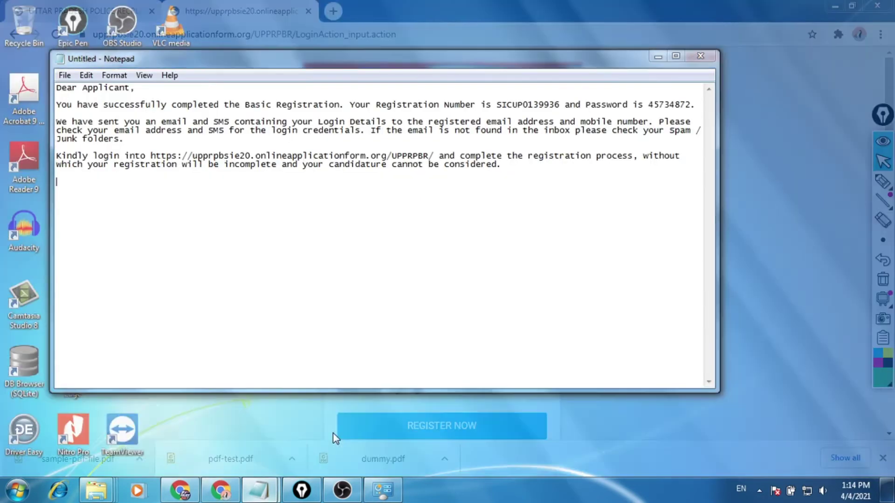
{"action": "left_click", "coordinate": [334, 433]}
{"action": "left_click_drag", "start_coordinate": [497, 105], "coordinate": [557, 107]}
{"action": "right_click", "coordinate": [557, 107]}
{"action": "left_click", "coordinate": [585, 150]}
{"action": "left_click", "coordinate": [236, 7]}
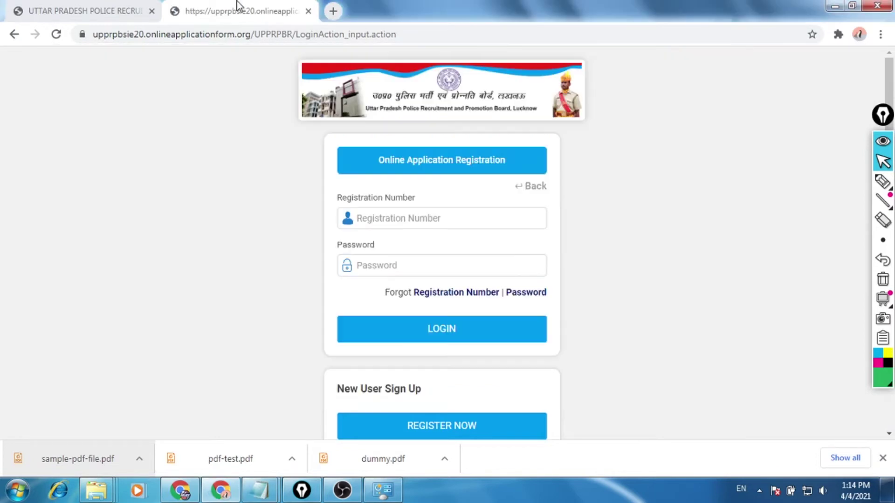
{"action": "right_click", "coordinate": [371, 219]}
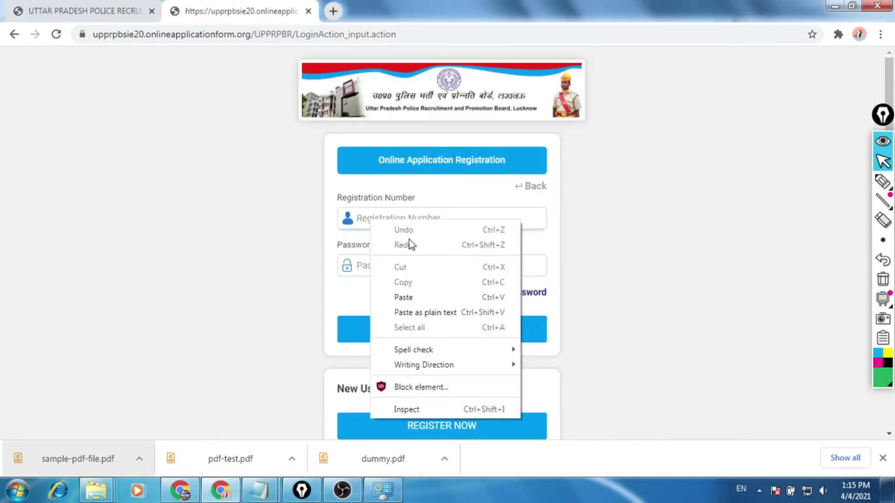
{"action": "left_click", "coordinate": [410, 297]}
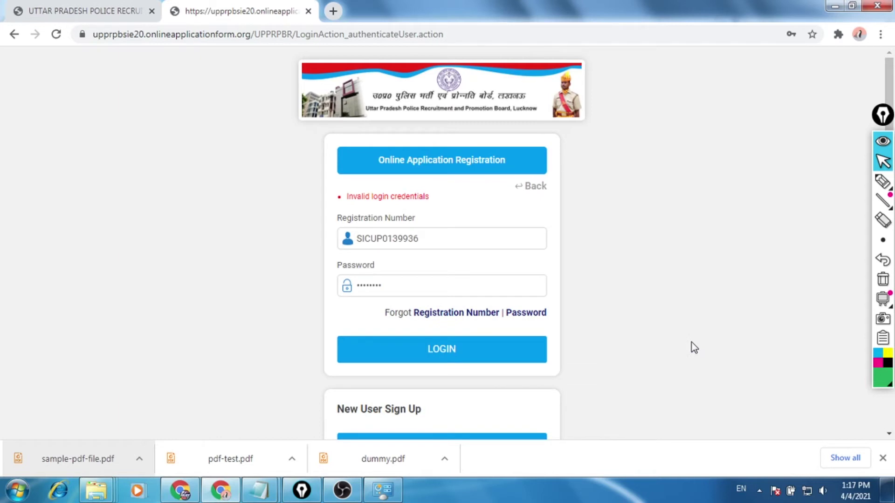
Step: Log in, let Chrome save the password, and go to the Application form
{"action": "left_click", "coordinate": [457, 351]}
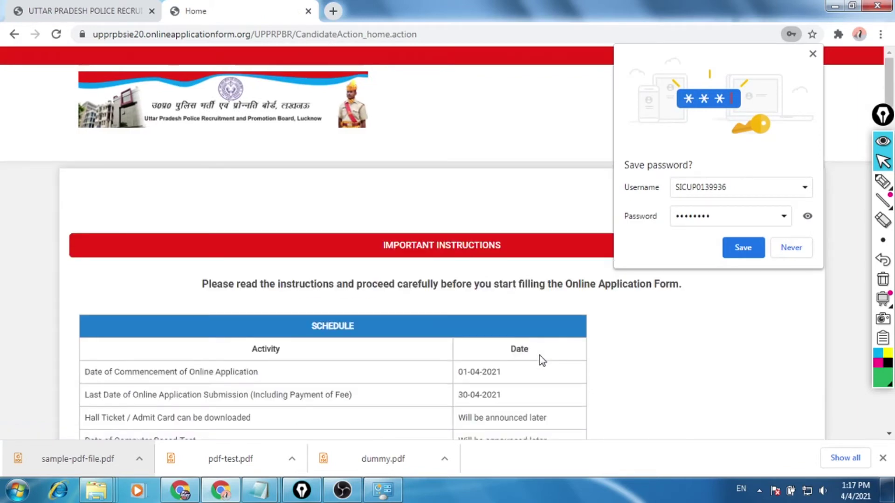
{"action": "left_click", "coordinate": [747, 250]}
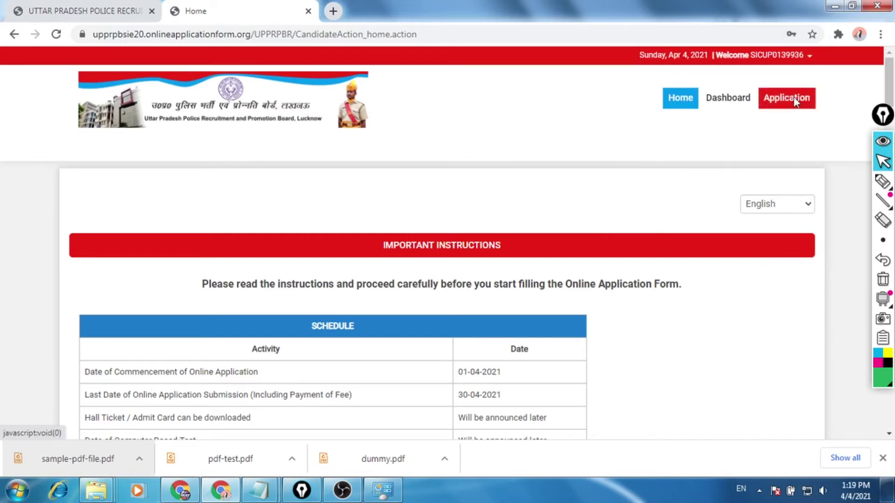
{"action": "left_click", "coordinate": [795, 102]}
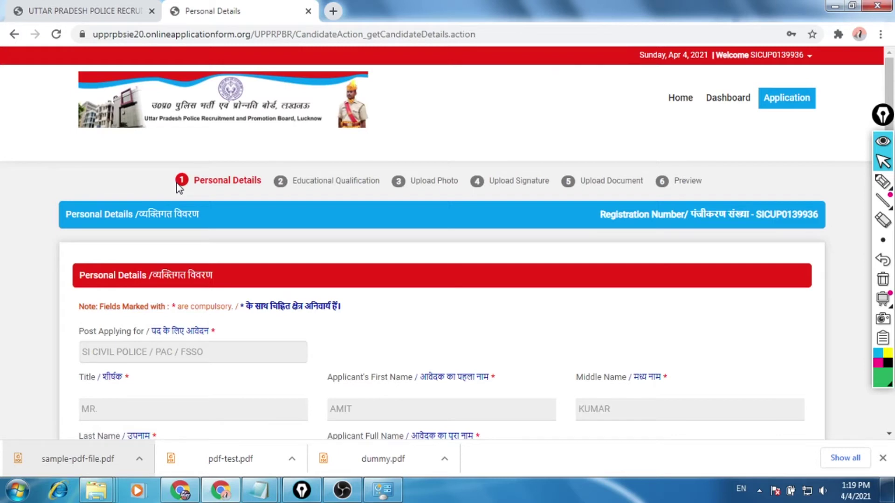
Step: Review the prefilled Post Applying for, title and name fields on Personal Details
{"action": "left_click_drag", "start_coordinate": [193, 180], "coordinate": [718, 183]}
{"action": "left_click", "coordinate": [718, 183]}
{"action": "scroll", "coordinate": [226, 182], "scroll_direction": "down", "scroll_amount": 1}
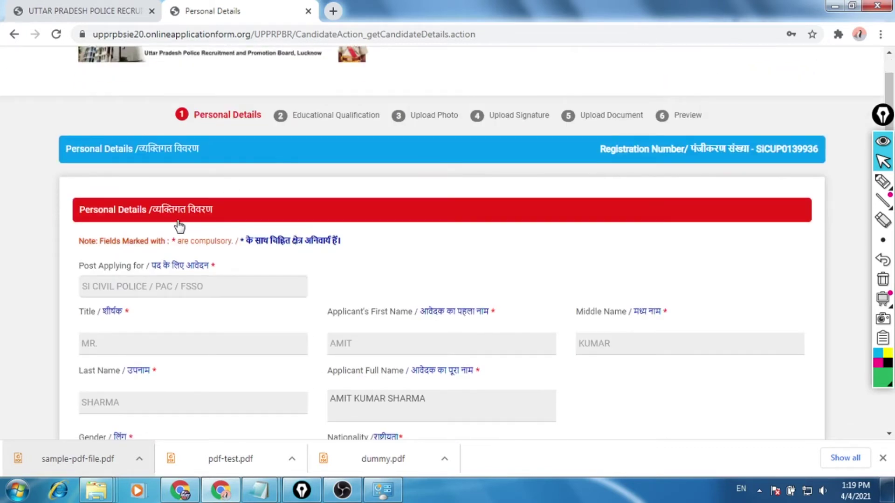
{"action": "left_click", "coordinate": [231, 294]}
{"action": "scroll", "coordinate": [237, 280], "scroll_direction": "down", "scroll_amount": 2}
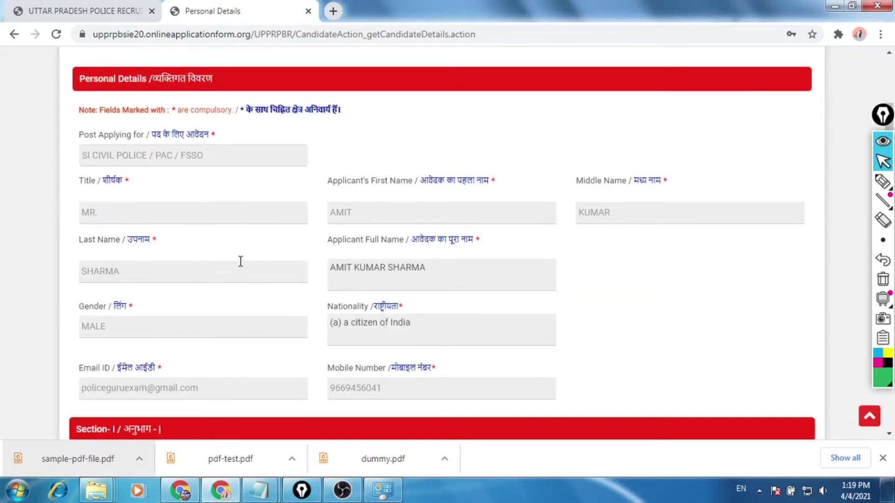
{"action": "left_click", "coordinate": [198, 206]}
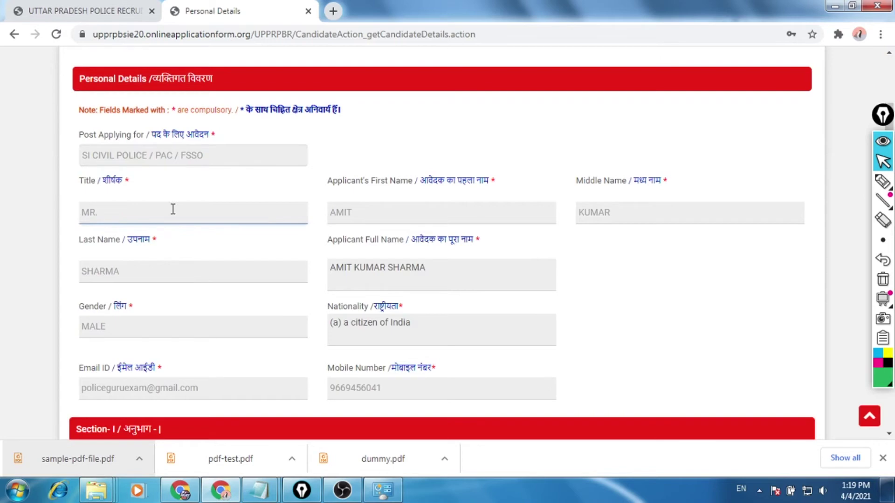
{"action": "left_click", "coordinate": [591, 222]}
{"action": "left_click", "coordinate": [429, 261]}
{"action": "left_click", "coordinate": [212, 267]}
{"action": "left_click", "coordinate": [428, 277]}
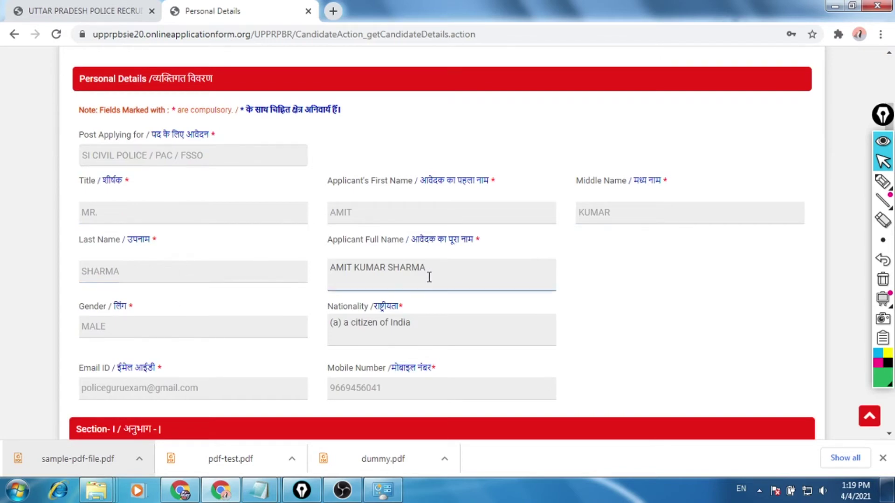
Step: Check the prefilled gender, e-mail, nationality and locked mobile fields, reaching Section I
{"action": "left_click", "coordinate": [278, 317]}
{"action": "scroll", "coordinate": [276, 314], "scroll_direction": "down", "scroll_amount": 1}
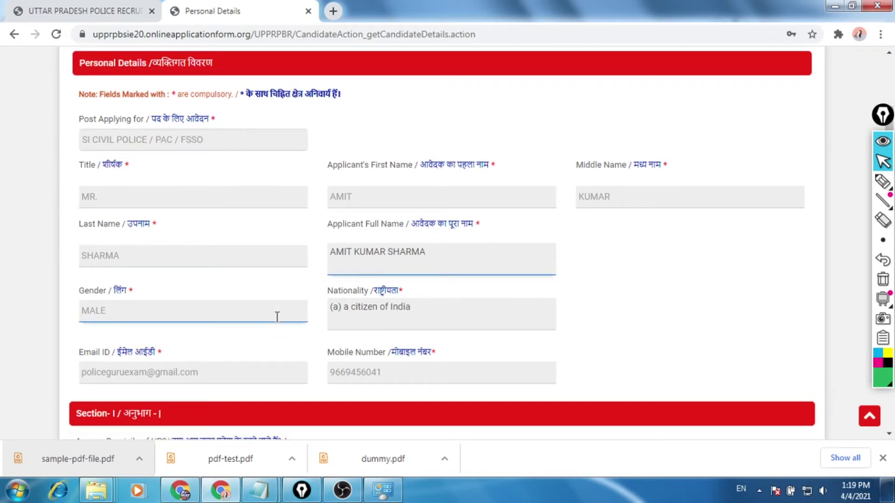
{"action": "left_click", "coordinate": [261, 313]}
{"action": "left_click", "coordinate": [175, 261]}
{"action": "left_click", "coordinate": [394, 254]}
{"action": "left_click", "coordinate": [423, 325]}
{"action": "scroll", "coordinate": [423, 325], "scroll_direction": "down", "scroll_amount": 1}
{"action": "scroll", "coordinate": [423, 326], "scroll_direction": "down", "scroll_amount": 2}
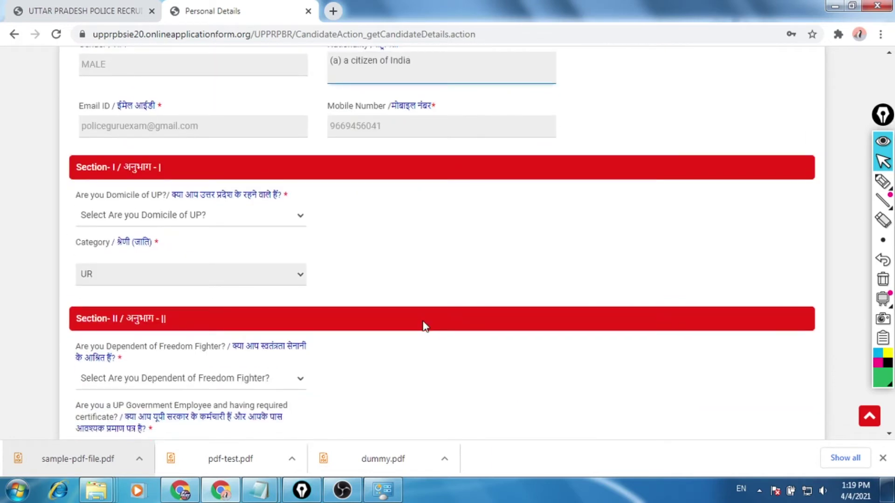
Step: Set 'Are you Domicile of UP?' to No, after briefly choosing Yes
{"action": "left_click", "coordinate": [188, 222]}
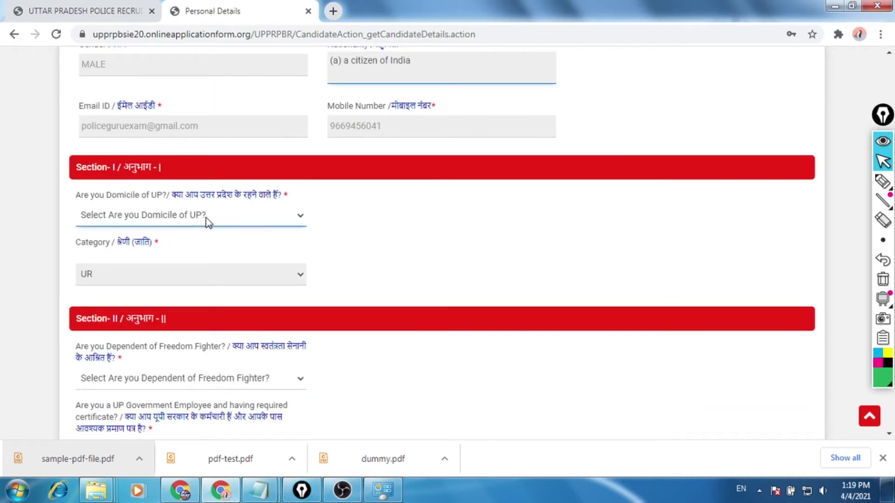
{"action": "left_click", "coordinate": [208, 221]}
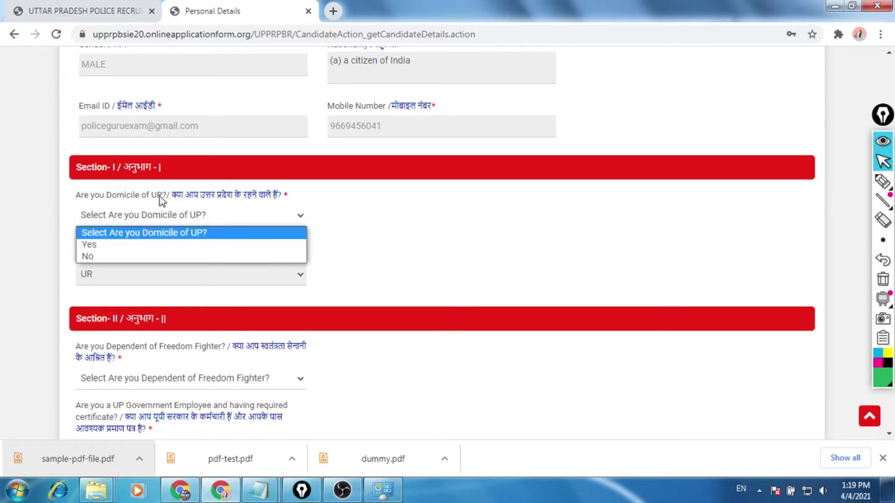
{"action": "left_click", "coordinate": [192, 244]}
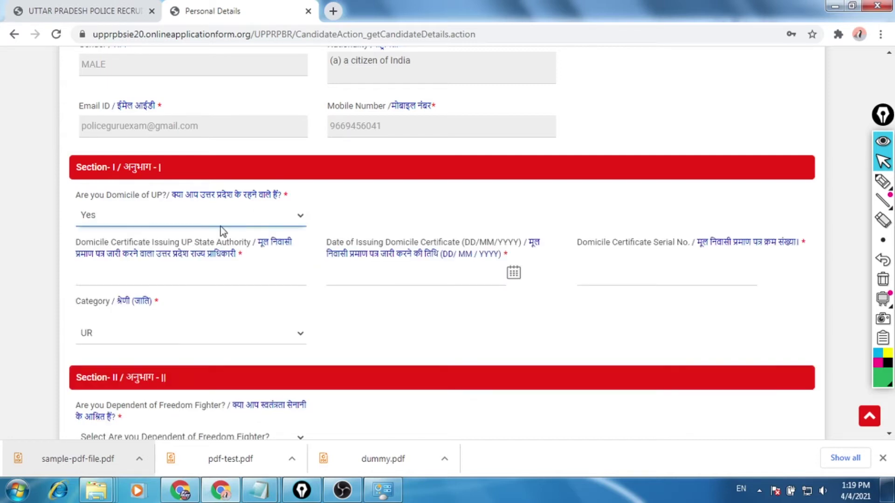
{"action": "left_click", "coordinate": [222, 223]}
{"action": "left_click", "coordinate": [198, 256]}
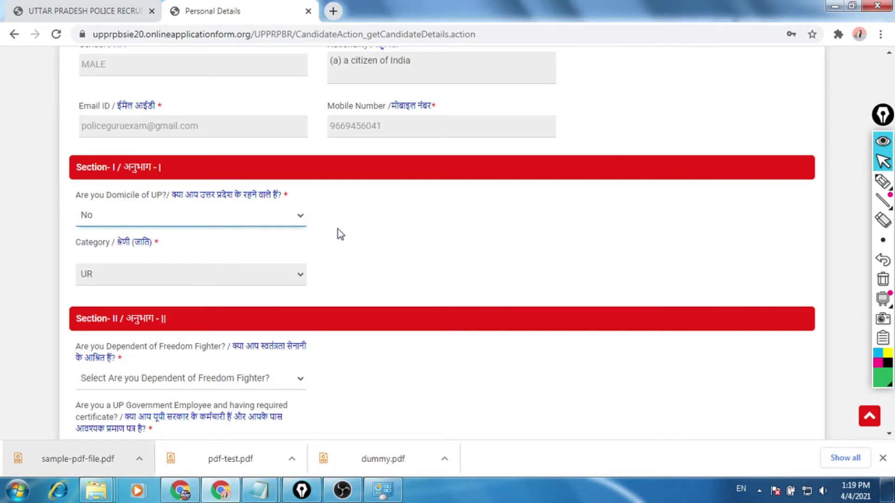
{"action": "left_click", "coordinate": [302, 220]}
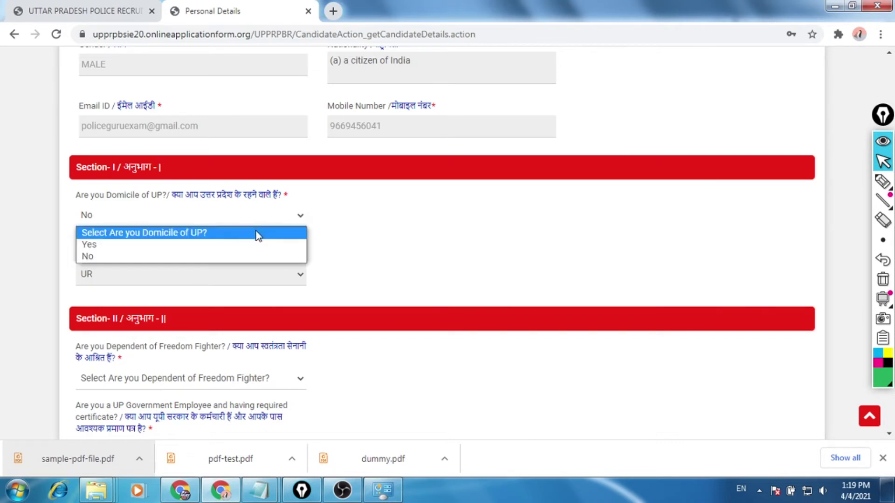
{"action": "left_click", "coordinate": [278, 257]}
{"action": "scroll", "coordinate": [360, 259], "scroll_direction": "down", "scroll_amount": 4}
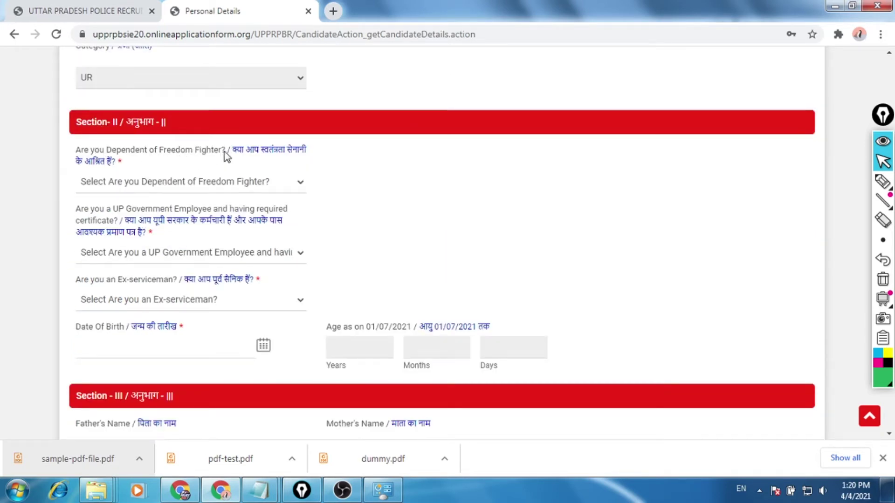
Step: Answer No to Freedom Fighter dependant, UP Government Employee and Ex-serviceman
{"action": "left_click", "coordinate": [273, 186]}
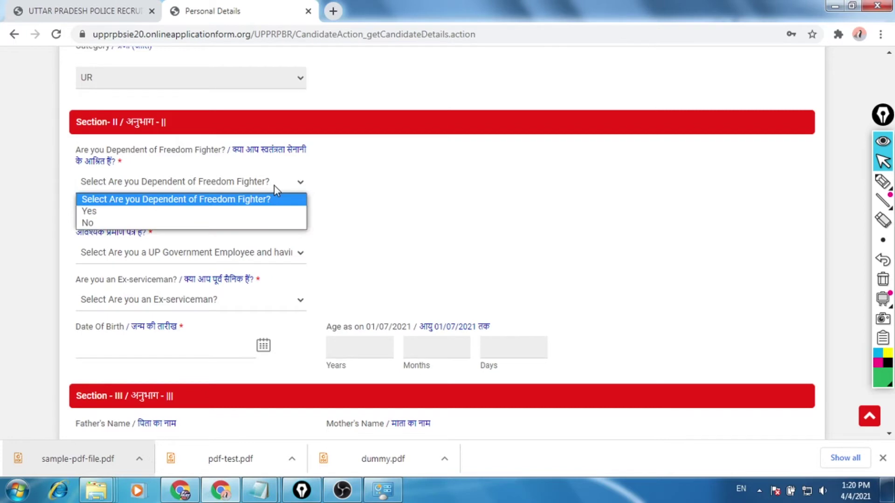
{"action": "left_click", "coordinate": [233, 224]}
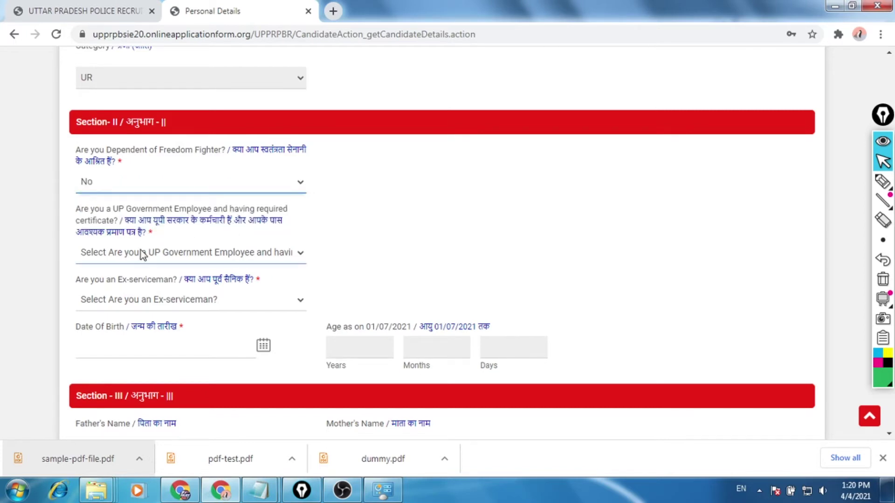
{"action": "left_click", "coordinate": [233, 256]}
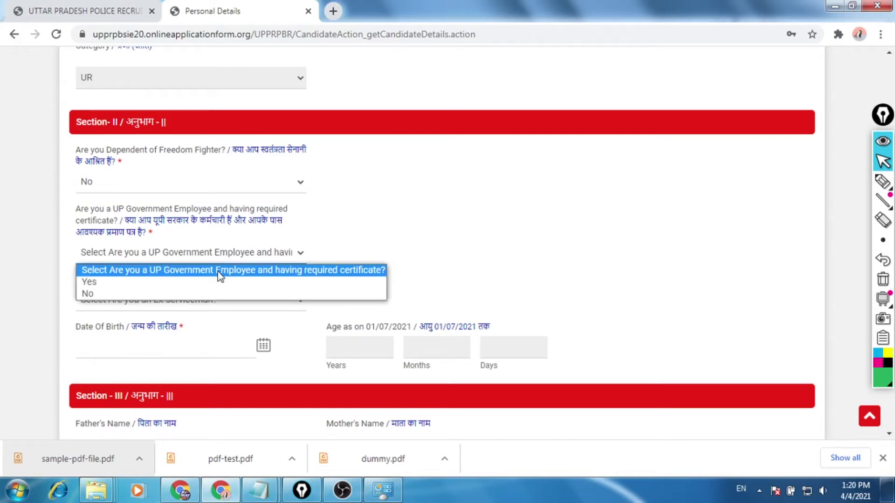
{"action": "left_click", "coordinate": [214, 295]}
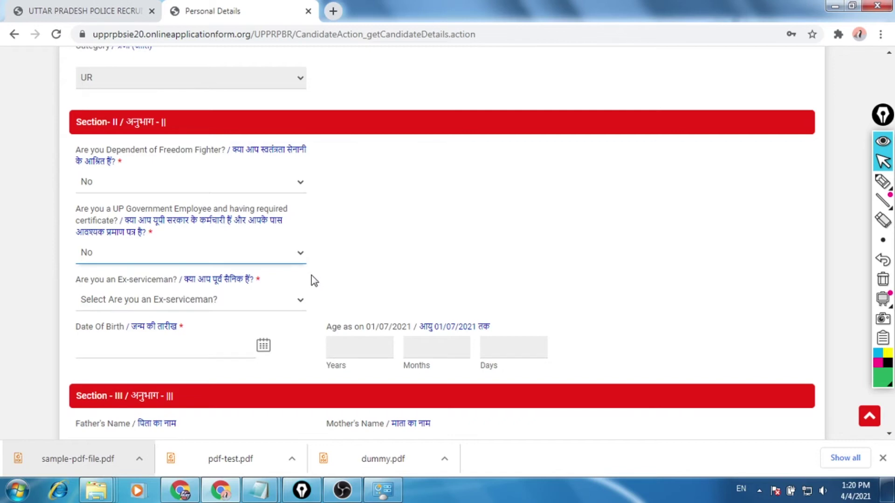
{"action": "scroll", "coordinate": [310, 280], "scroll_direction": "down", "scroll_amount": 1}
{"action": "left_click", "coordinate": [204, 240]}
{"action": "left_click", "coordinate": [177, 276]}
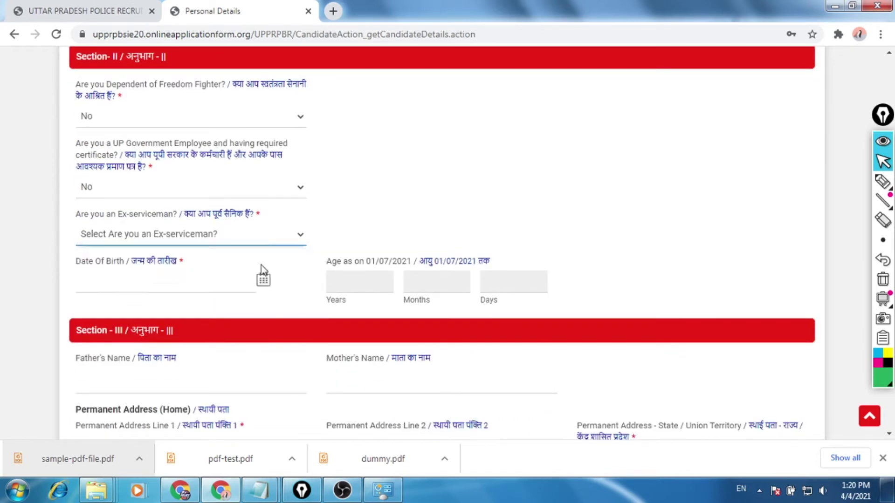
{"action": "scroll", "coordinate": [182, 200], "scroll_direction": "down", "scroll_amount": 2}
Step: Pick 01-Jan-1995 as the Date of Birth from the calendar
{"action": "left_click", "coordinate": [178, 149]}
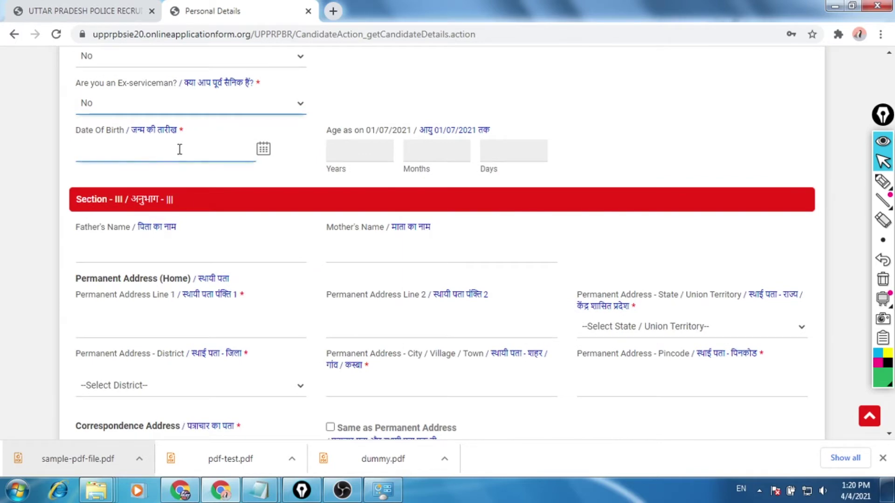
{"action": "left_click", "coordinate": [263, 149]}
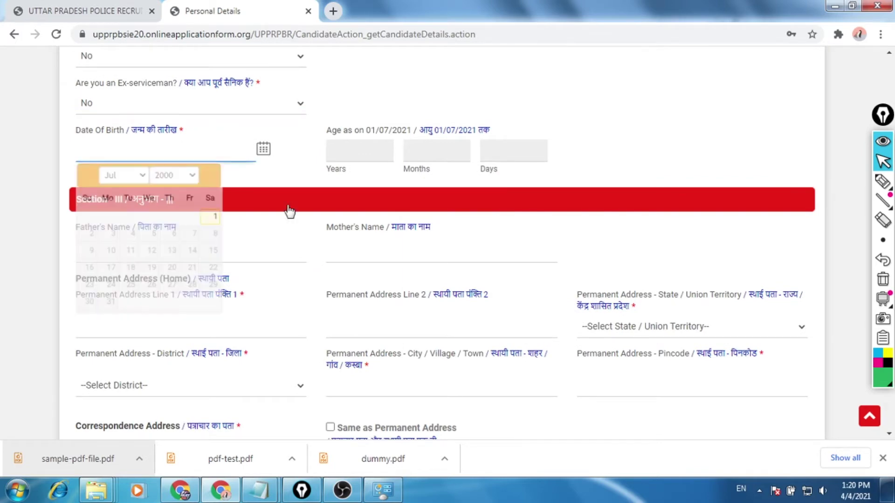
{"action": "left_click", "coordinate": [143, 177]}
{"action": "left_click", "coordinate": [130, 195]}
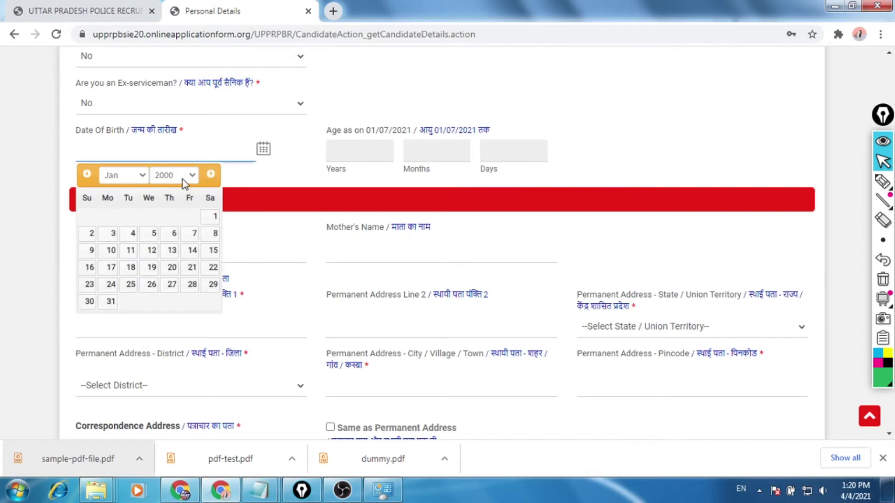
{"action": "left_click", "coordinate": [191, 176]}
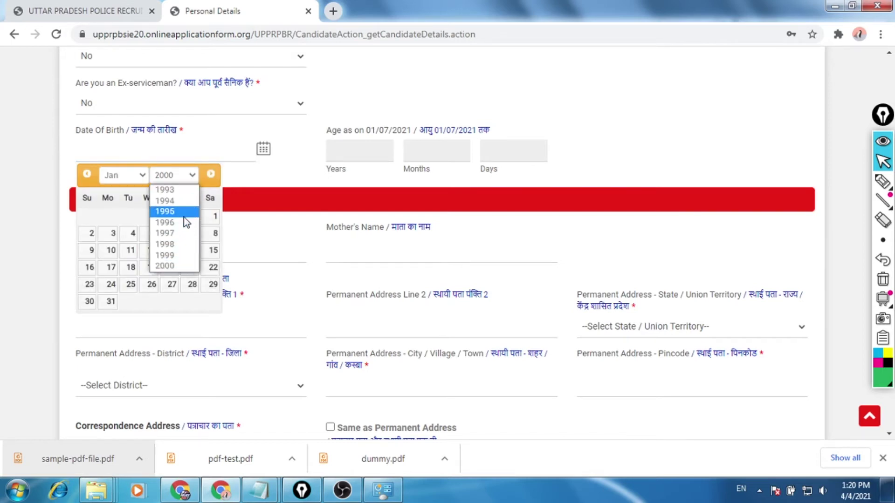
{"action": "left_click", "coordinate": [186, 212]}
{"action": "left_click", "coordinate": [93, 218]}
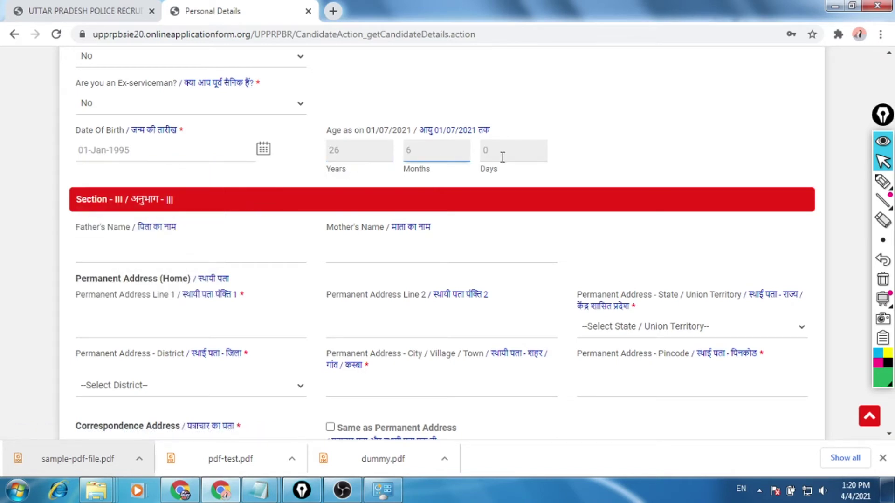
{"action": "scroll", "coordinate": [157, 239], "scroll_direction": "down", "scroll_amount": 1}
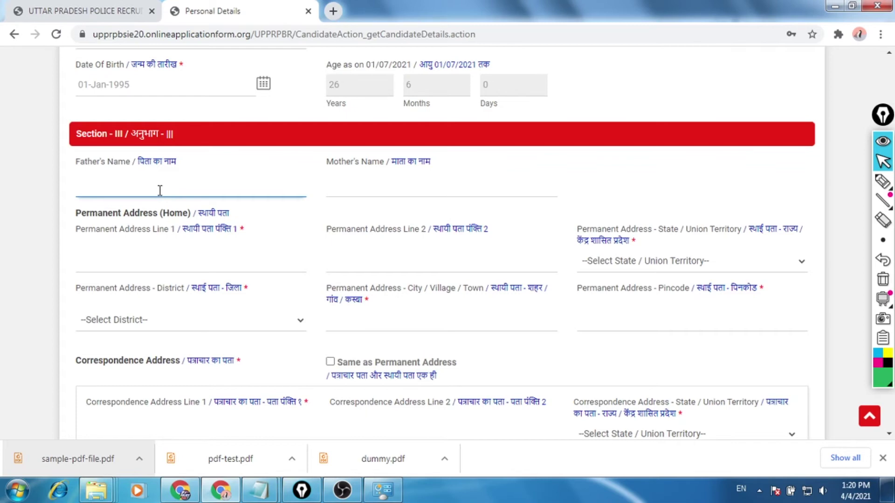
Step: Enter the father's and mother's names
{"action": "left_click", "coordinate": [159, 190]}
{"action": "key", "text": "Tab"}
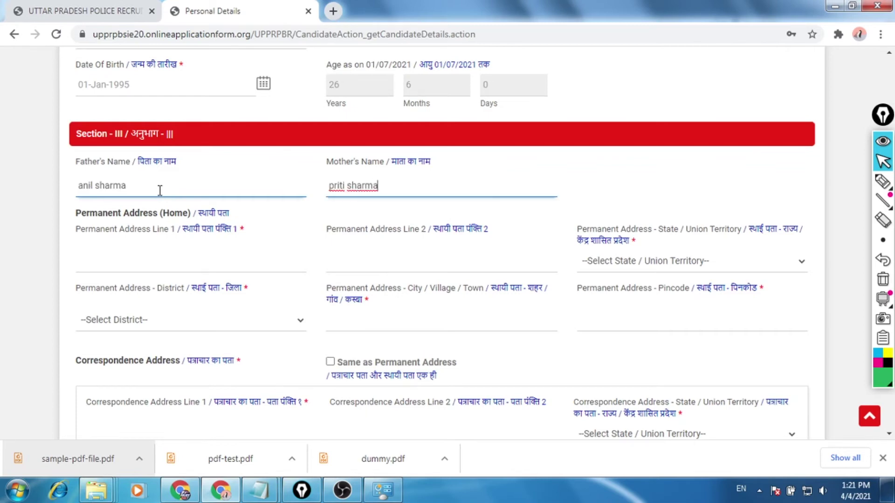
Step: Correct permanent address line 1 and tick 'Same as Permanent Address'
{"action": "left_click", "coordinate": [189, 261]}
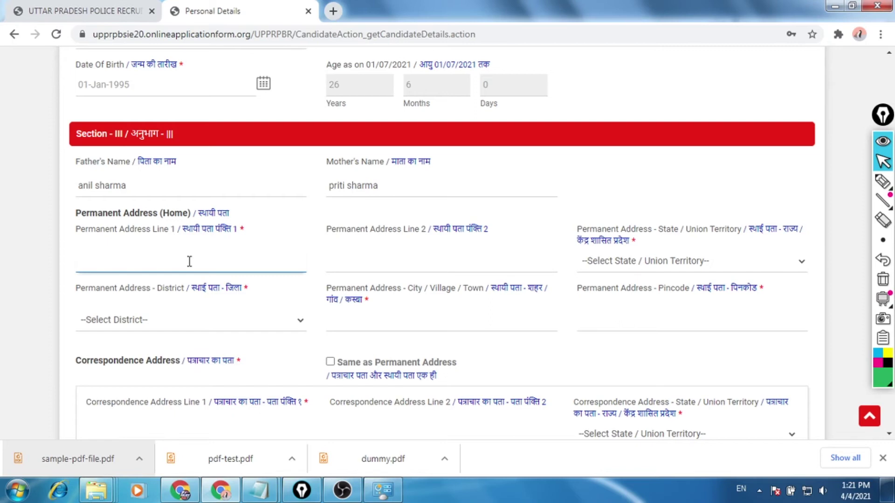
{"action": "key", "text": "BackSpace"}
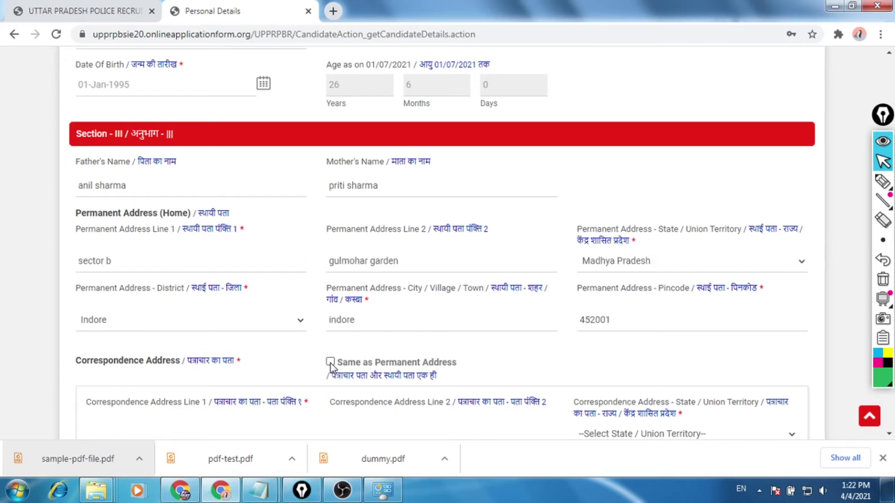
{"action": "left_click", "coordinate": [330, 362]}
{"action": "scroll", "coordinate": [455, 368], "scroll_direction": "down", "scroll_amount": 3}
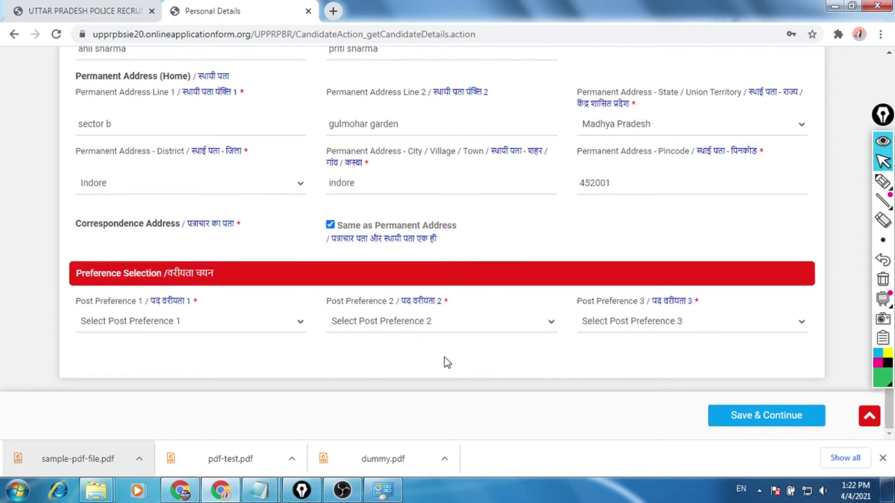
Step: Set post preferences 1–3 to SI - Civil Police, Platoon Commander and FSSO
{"action": "left_click", "coordinate": [205, 329]}
{"action": "left_click", "coordinate": [204, 351]}
{"action": "left_click", "coordinate": [371, 324]}
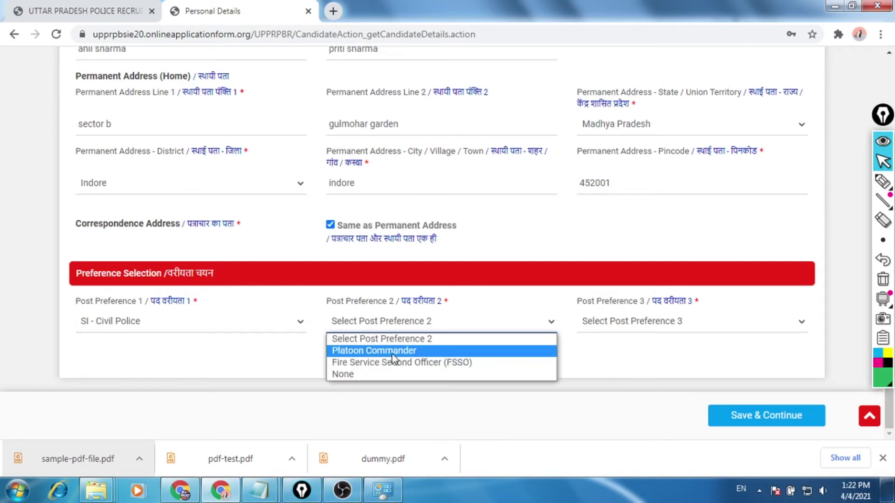
{"action": "left_click", "coordinate": [392, 354]}
{"action": "left_click", "coordinate": [601, 321]}
{"action": "left_click", "coordinate": [616, 354]}
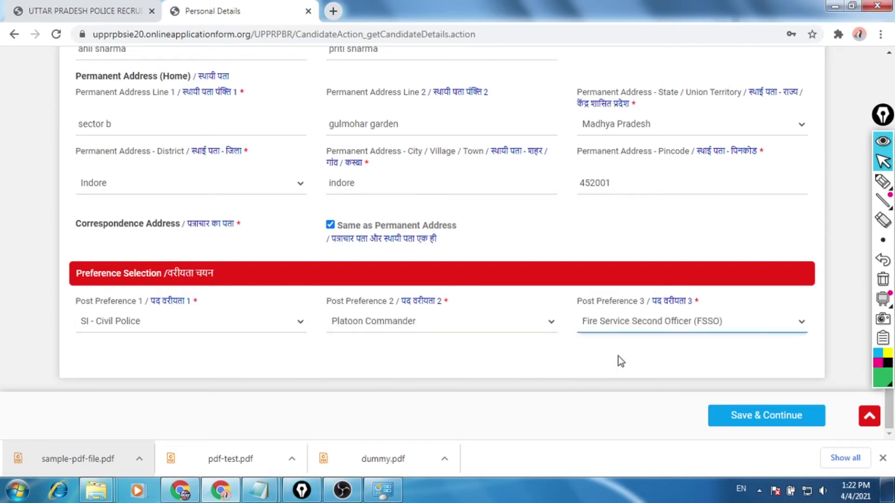
Step: Save the personal details and continue to Educational Qualification
{"action": "scroll", "coordinate": [541, 265], "scroll_direction": "up", "scroll_amount": 2}
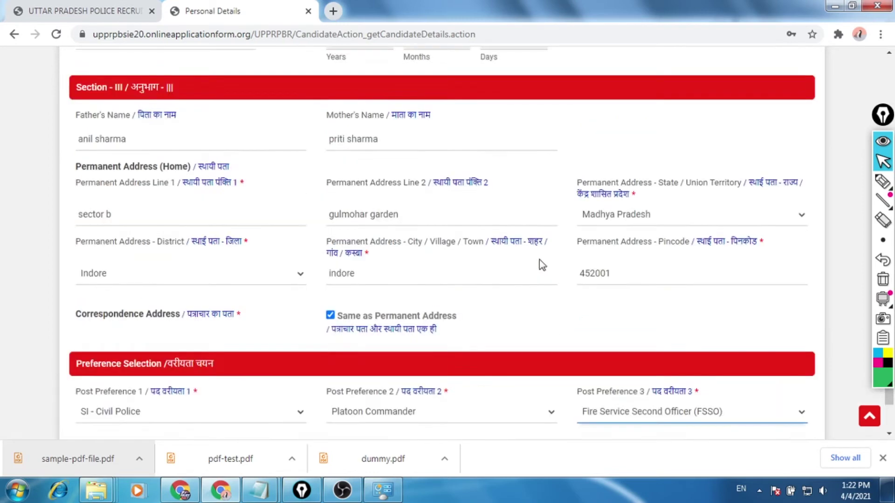
{"action": "scroll", "coordinate": [542, 265], "scroll_direction": "up", "scroll_amount": 10}
{"action": "scroll", "coordinate": [541, 259], "scroll_direction": "down", "scroll_amount": 6}
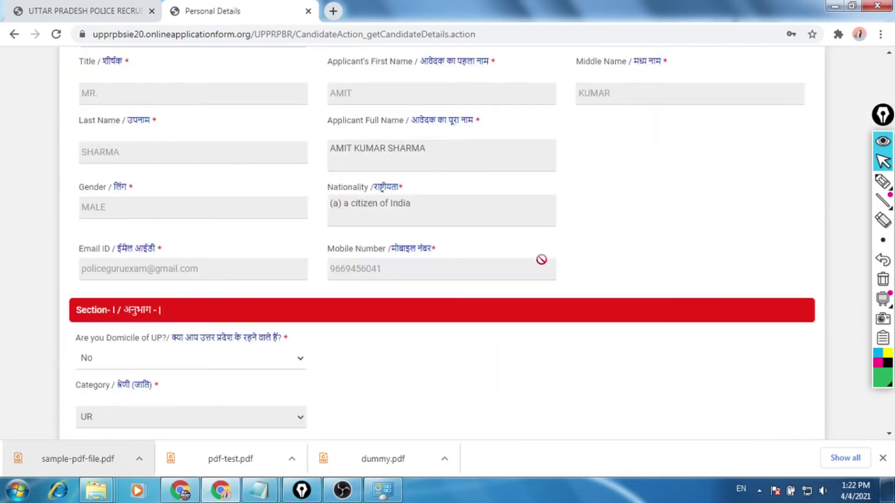
{"action": "scroll", "coordinate": [541, 260], "scroll_direction": "down", "scroll_amount": 10}
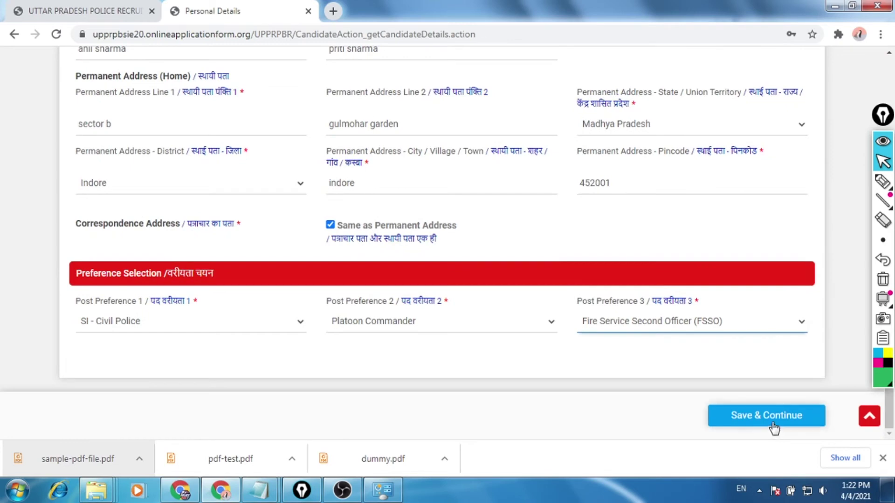
{"action": "left_click", "coordinate": [773, 426]}
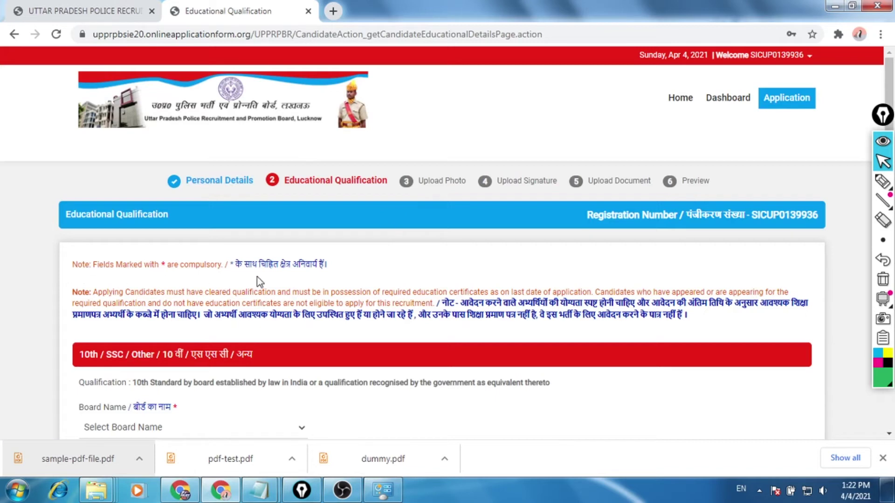
Step: Set the 10th board to Central Board of Secondary Education, passed in 2012
{"action": "scroll", "coordinate": [260, 281], "scroll_direction": "down", "scroll_amount": 1}
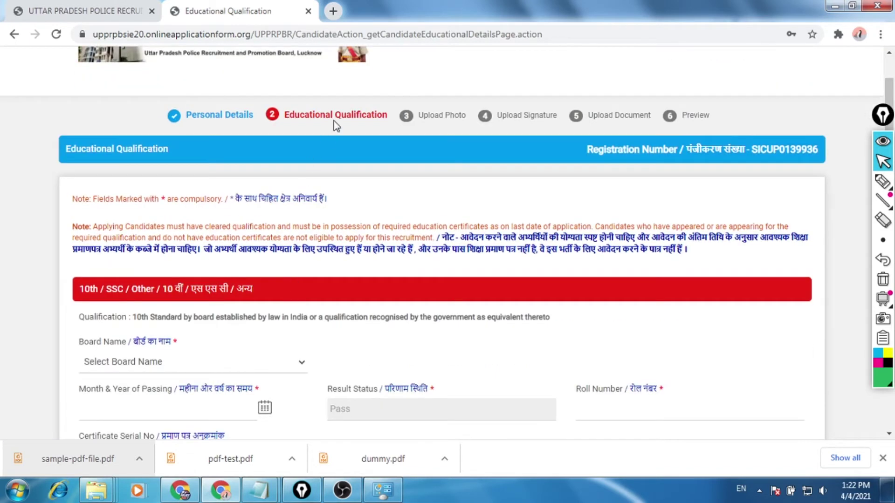
{"action": "scroll", "coordinate": [192, 318], "scroll_direction": "down", "scroll_amount": 2}
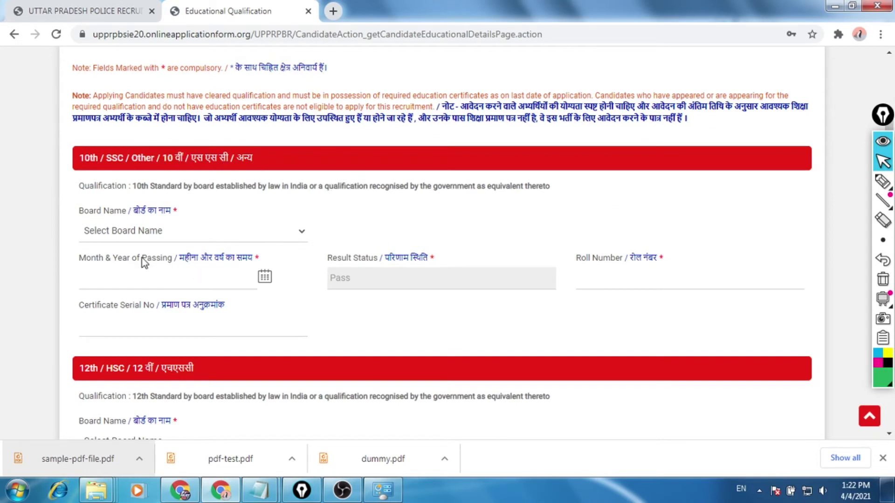
{"action": "left_click", "coordinate": [178, 233]}
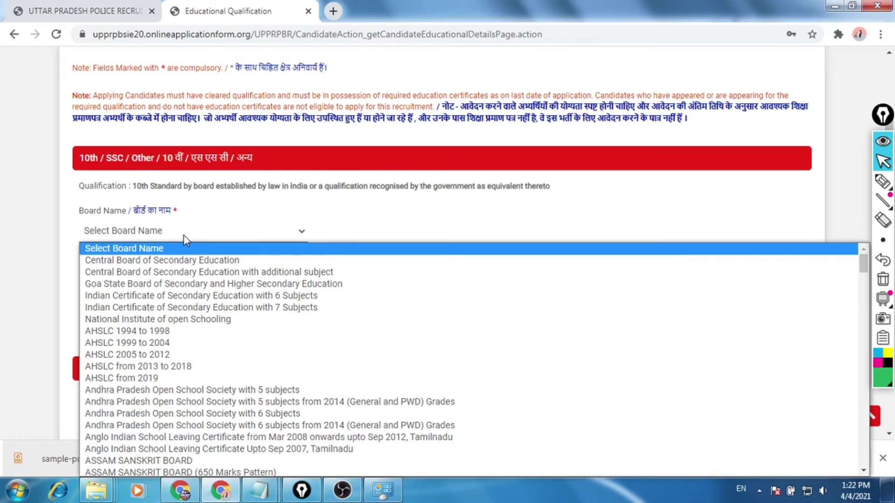
{"action": "left_click", "coordinate": [192, 263]}
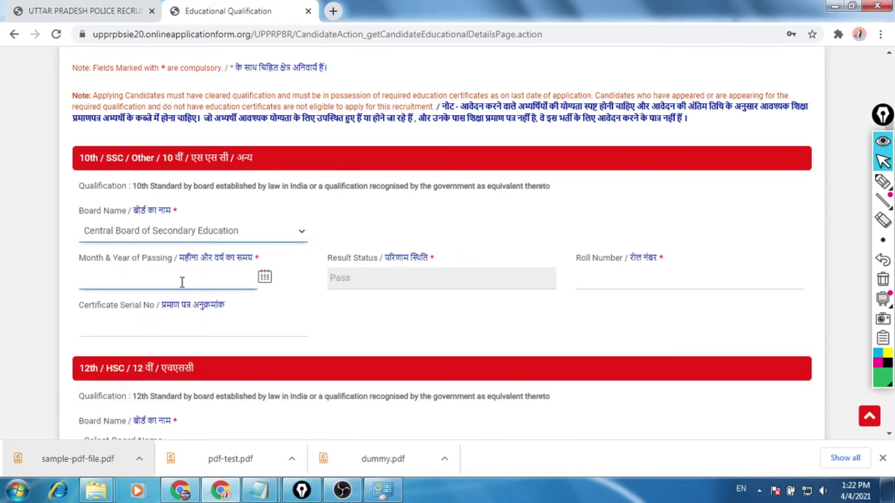
{"action": "left_click", "coordinate": [184, 281]}
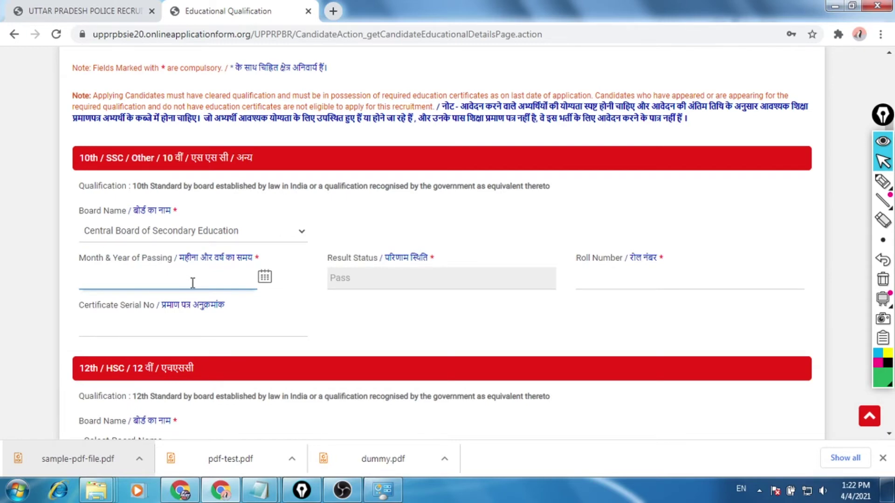
{"action": "left_click", "coordinate": [264, 279]}
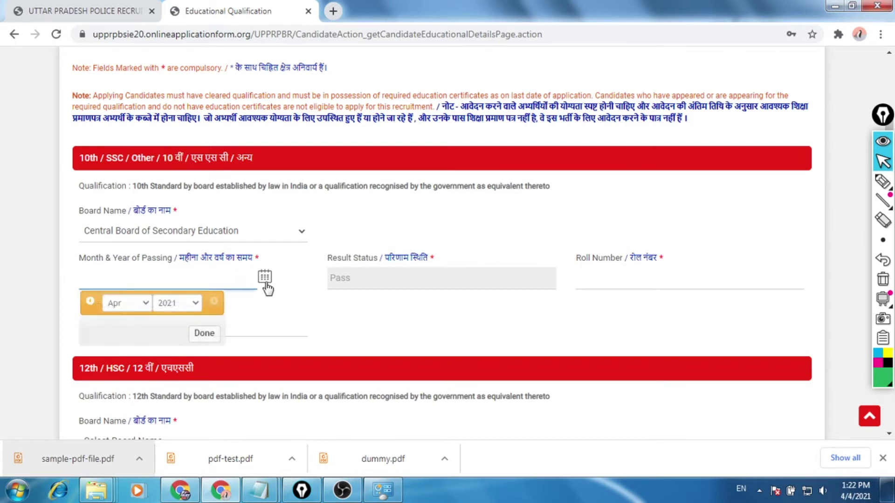
{"action": "left_click", "coordinate": [177, 303]}
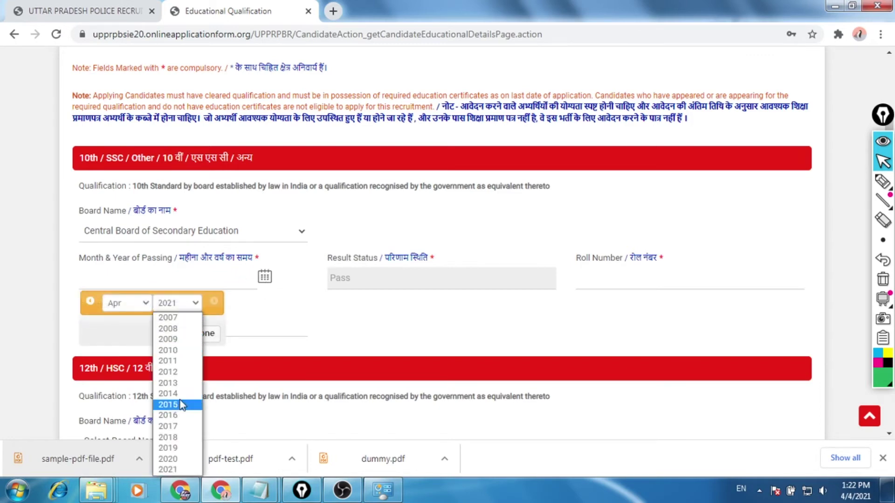
{"action": "left_click", "coordinate": [175, 372]}
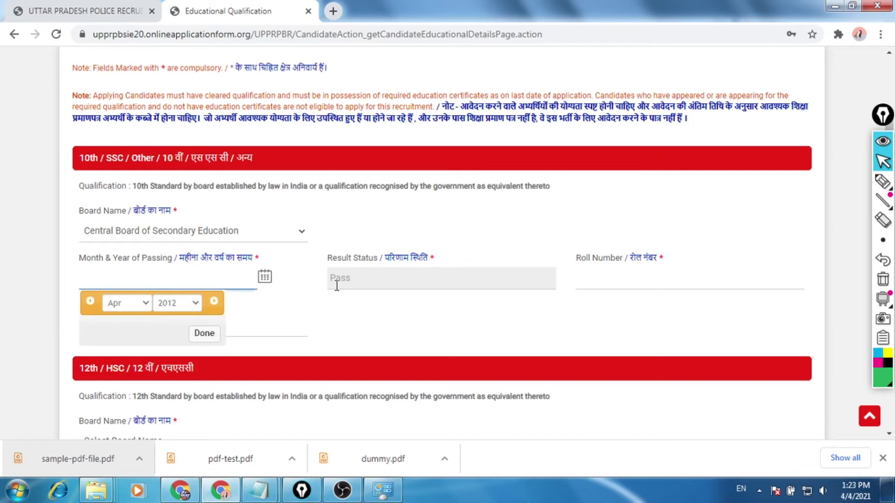
{"action": "left_click", "coordinate": [362, 281]}
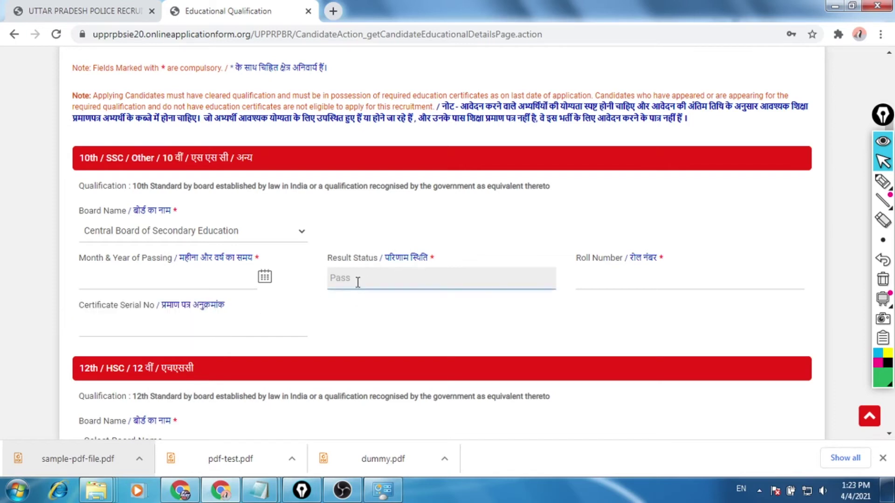
Step: Enter the 10th roll number and certificate serial number
{"action": "left_click", "coordinate": [620, 277]}
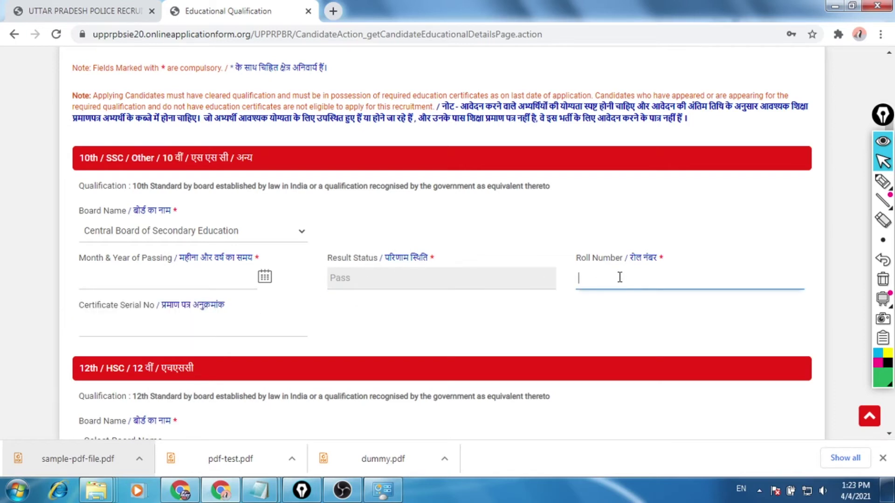
{"action": "left_click", "coordinate": [210, 331]}
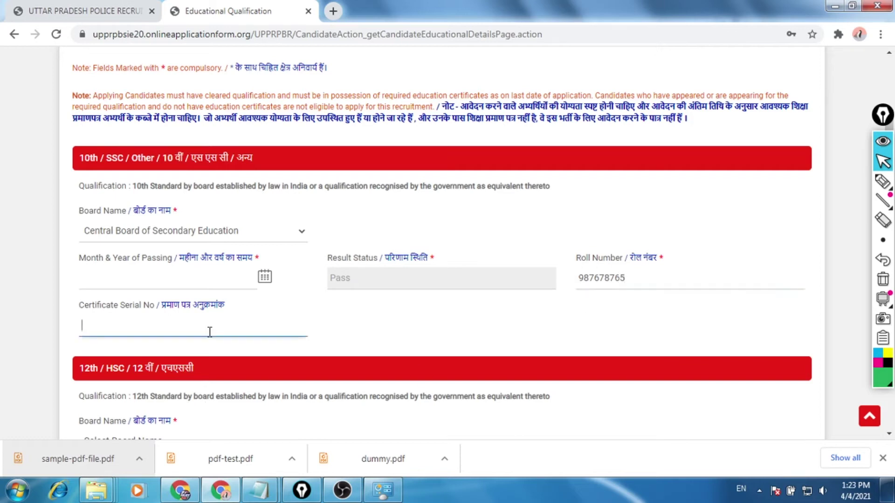
{"action": "scroll", "coordinate": [384, 324], "scroll_direction": "down", "scroll_amount": 3}
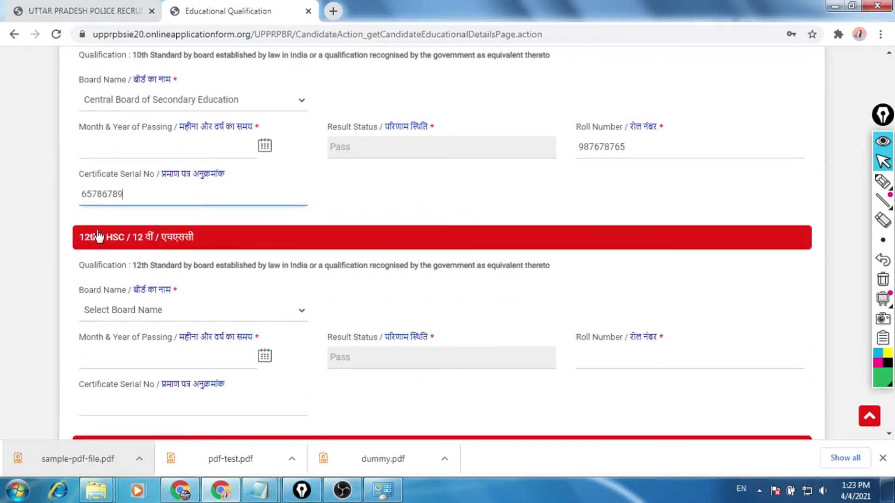
Step: Set the 12th board to Central Board of Secondary Education, passed in 2014
{"action": "scroll", "coordinate": [169, 304], "scroll_direction": "down", "scroll_amount": 1}
{"action": "left_click", "coordinate": [179, 253]}
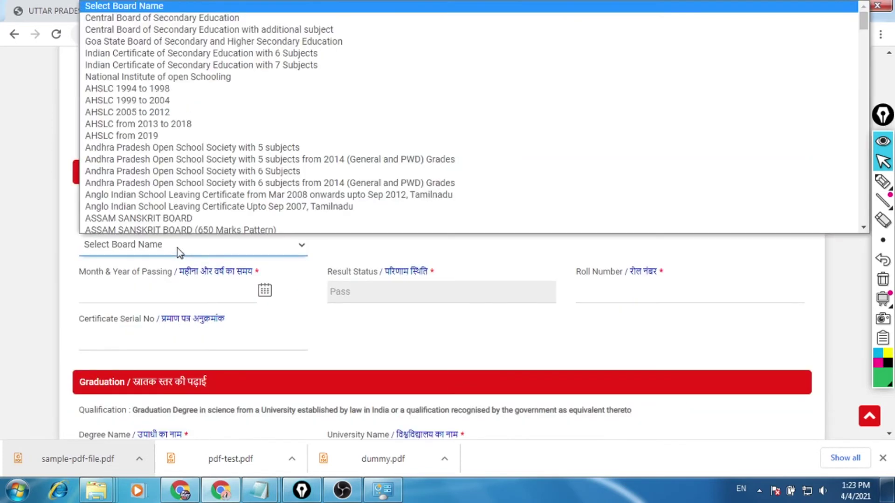
{"action": "left_click", "coordinate": [141, 14]}
{"action": "left_click", "coordinate": [84, 299]}
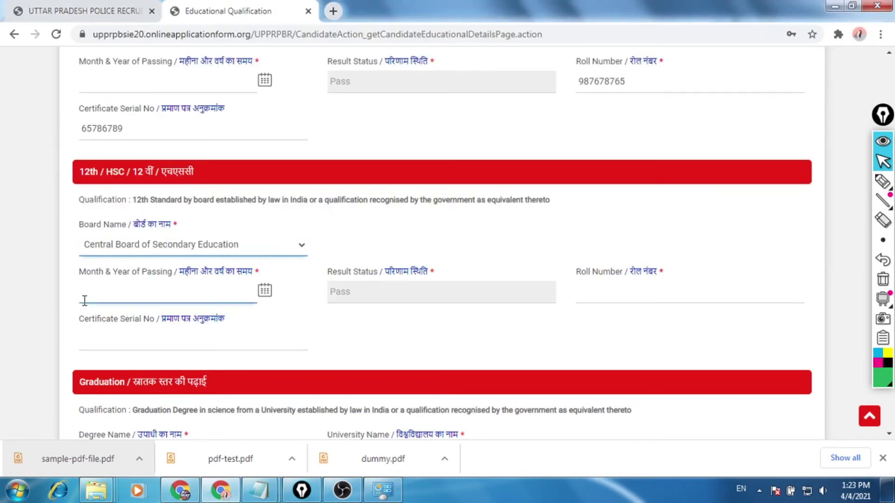
{"action": "left_click", "coordinate": [264, 295]}
{"action": "left_click", "coordinate": [188, 318]}
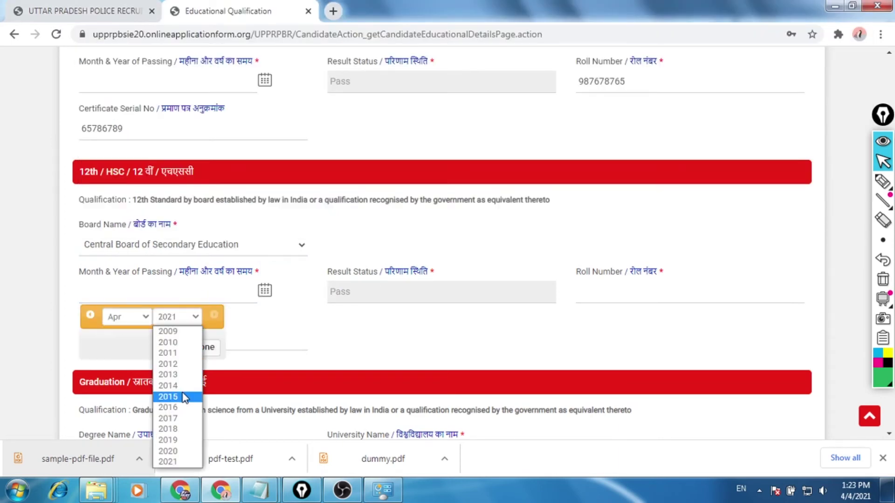
{"action": "left_click", "coordinate": [181, 387]}
Step: Enter the 12th roll number and certificate serial number
{"action": "left_click", "coordinate": [580, 298]}
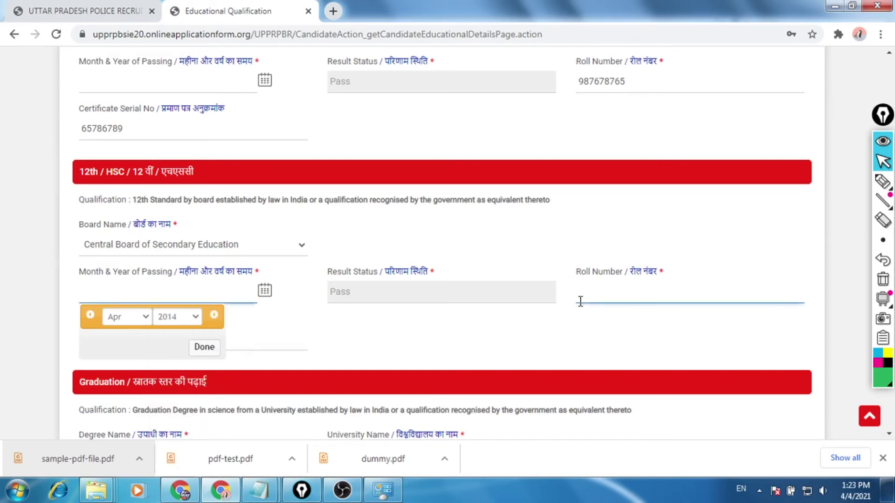
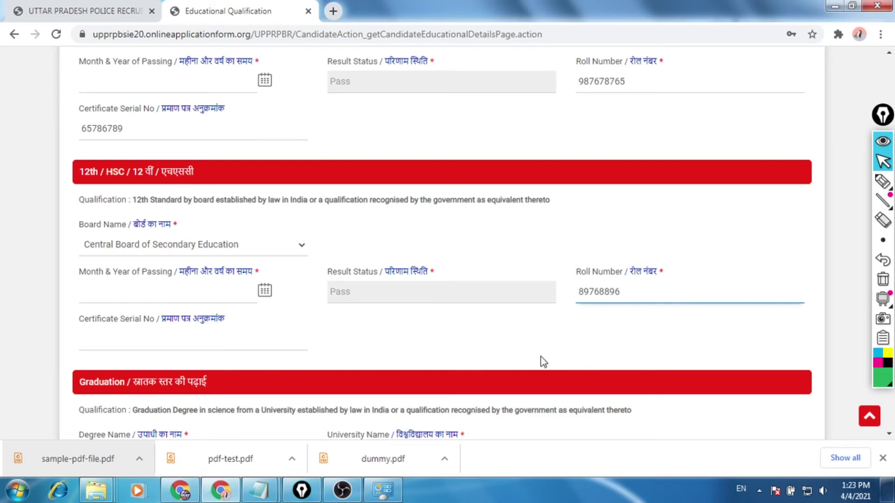
{"action": "left_click", "coordinate": [190, 342]}
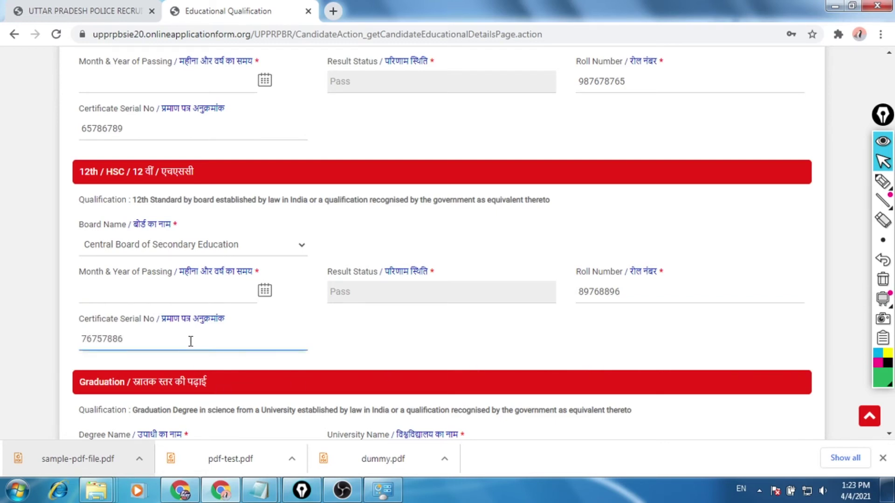
Step: Choose B.Sc as the graduation degree and D.A.V. University - PUNJAB as university
{"action": "scroll", "coordinate": [190, 341], "scroll_direction": "down", "scroll_amount": 4}
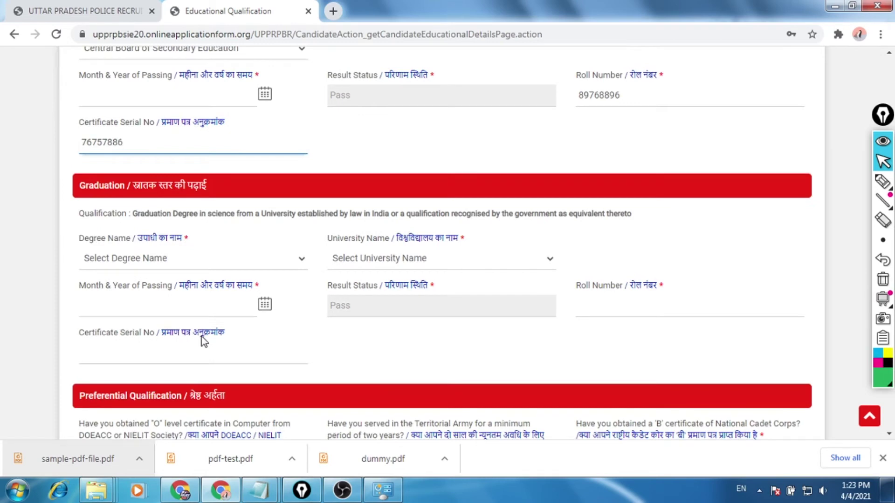
{"action": "left_click", "coordinate": [187, 262]}
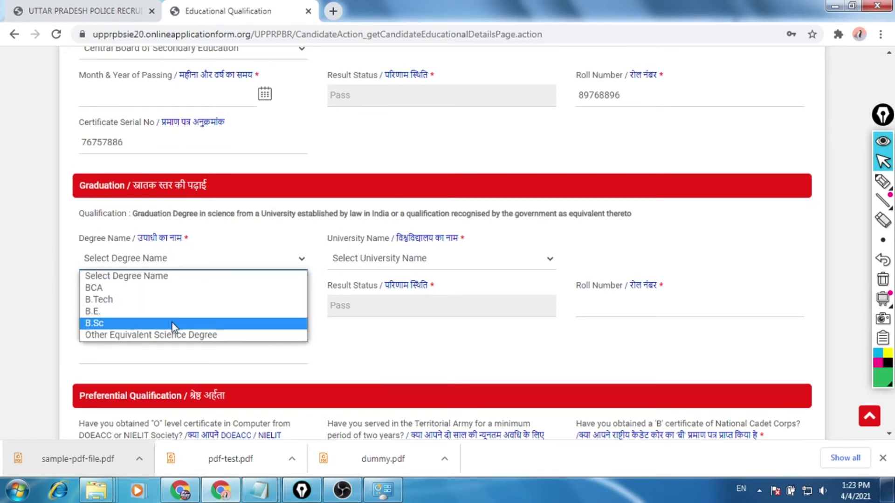
{"action": "left_click", "coordinate": [135, 325]}
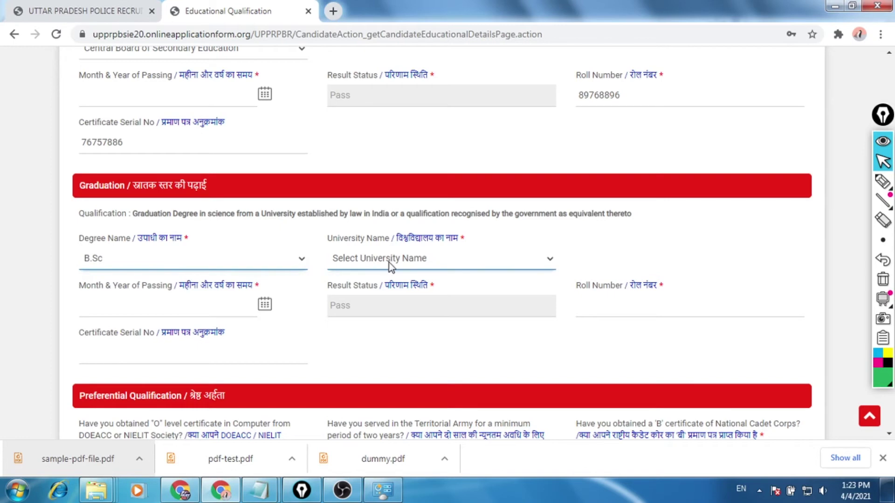
{"action": "left_click", "coordinate": [389, 262]}
{"action": "scroll", "coordinate": [418, 217], "scroll_direction": "down", "scroll_amount": 15}
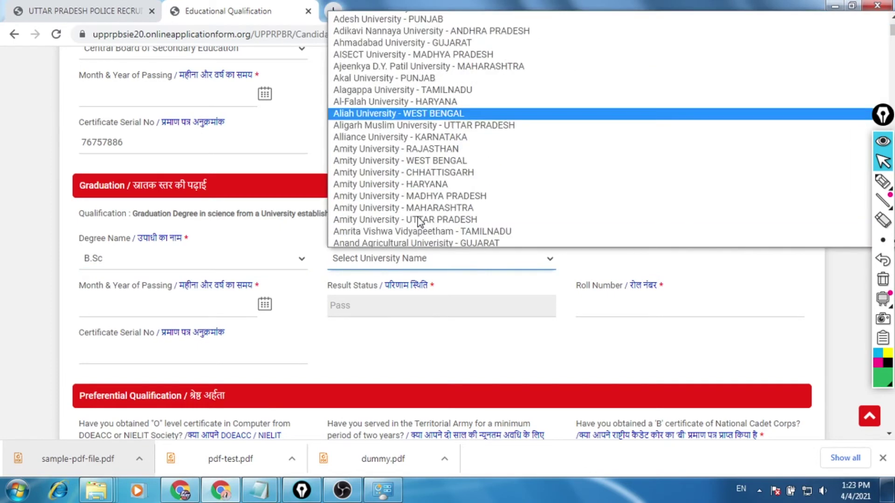
{"action": "scroll", "coordinate": [418, 217], "scroll_direction": "down", "scroll_amount": 8}
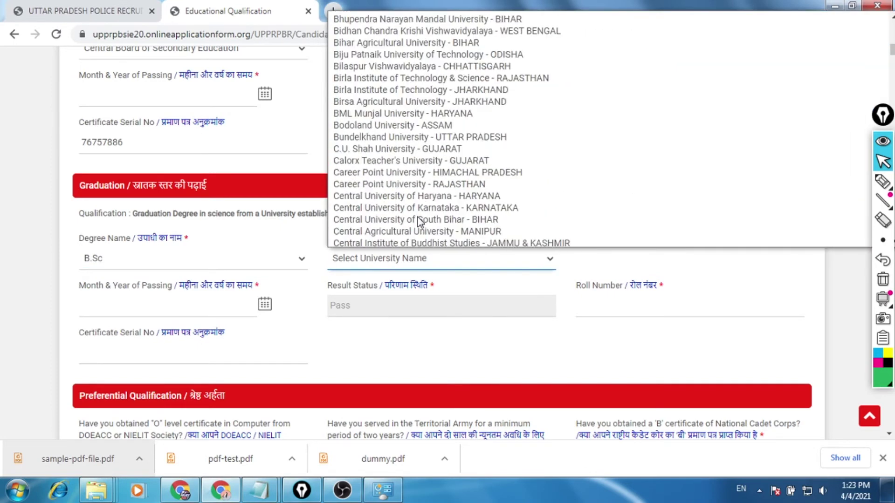
{"action": "scroll", "coordinate": [418, 218], "scroll_direction": "down", "scroll_amount": 15}
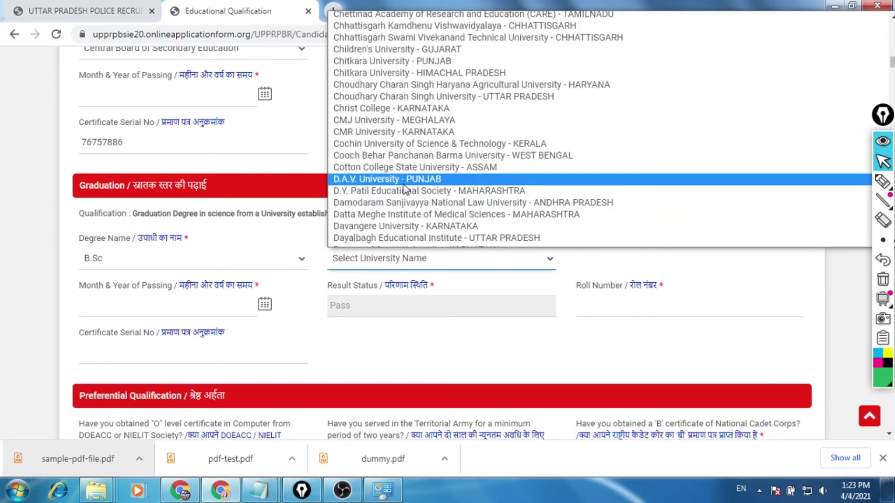
{"action": "left_click", "coordinate": [404, 183]}
{"action": "scroll", "coordinate": [477, 327], "scroll_direction": "down", "scroll_amount": 3}
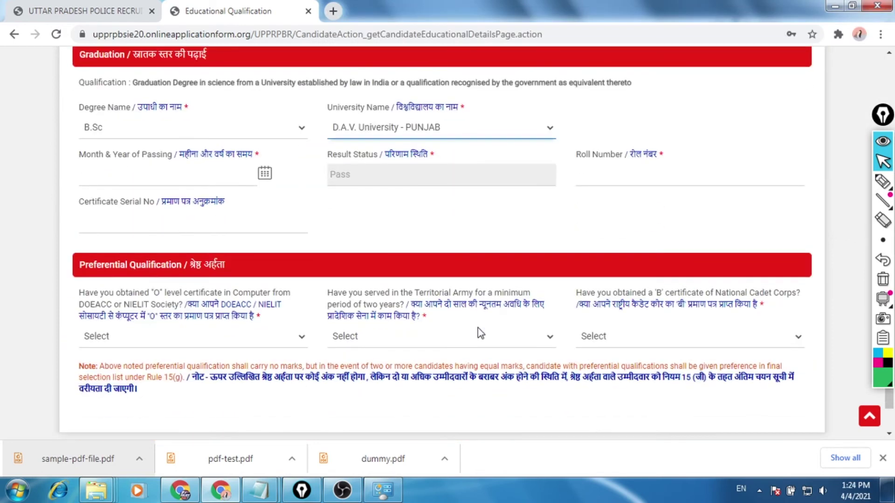
{"action": "left_click", "coordinate": [470, 120]}
{"action": "left_click", "coordinate": [478, 132]}
Step: Set the graduation passing year to 2017
{"action": "left_click", "coordinate": [127, 169]}
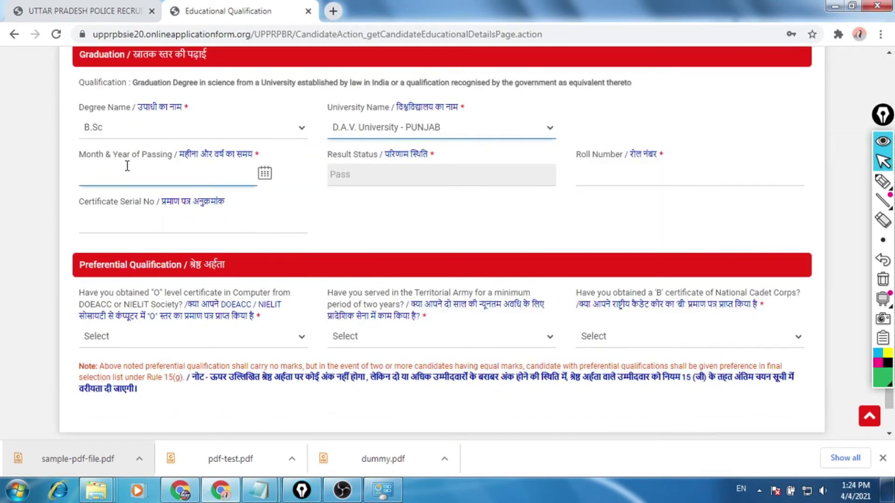
{"action": "left_click", "coordinate": [264, 181]}
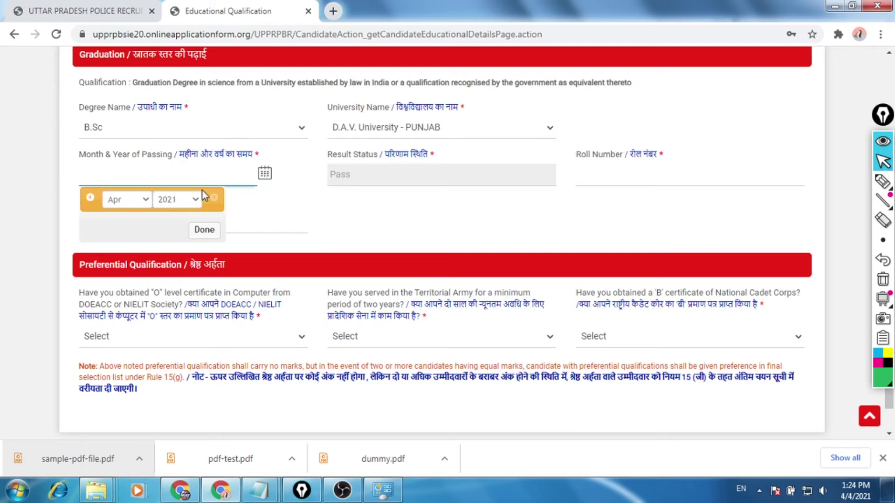
{"action": "left_click", "coordinate": [197, 201]}
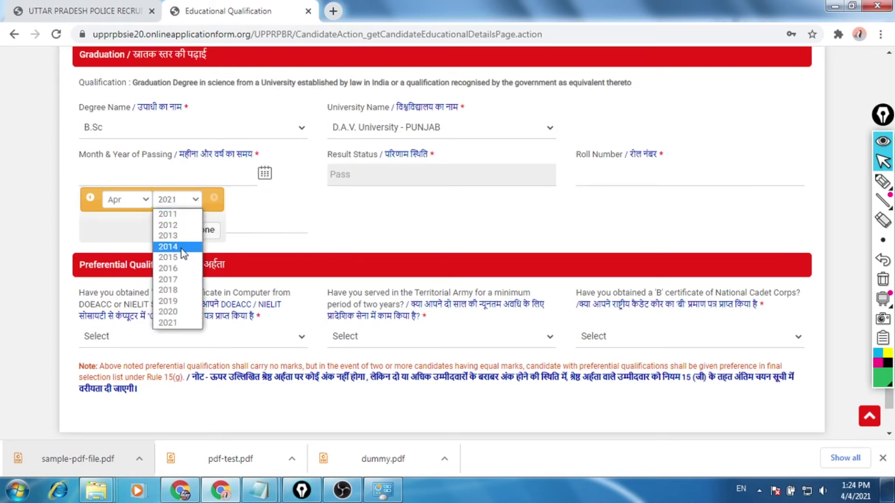
{"action": "left_click", "coordinate": [187, 278]}
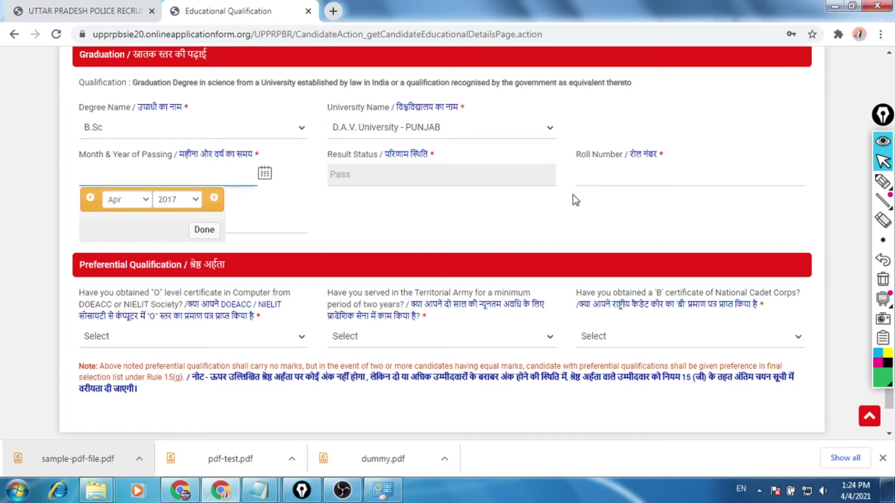
Step: Enter the graduation roll number and certificate serial number
{"action": "left_click", "coordinate": [661, 175]}
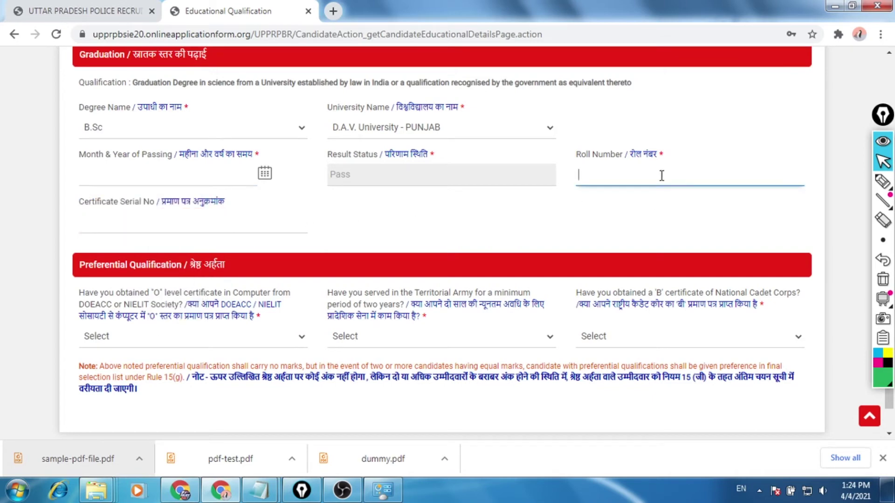
{"action": "left_click", "coordinate": [258, 224]}
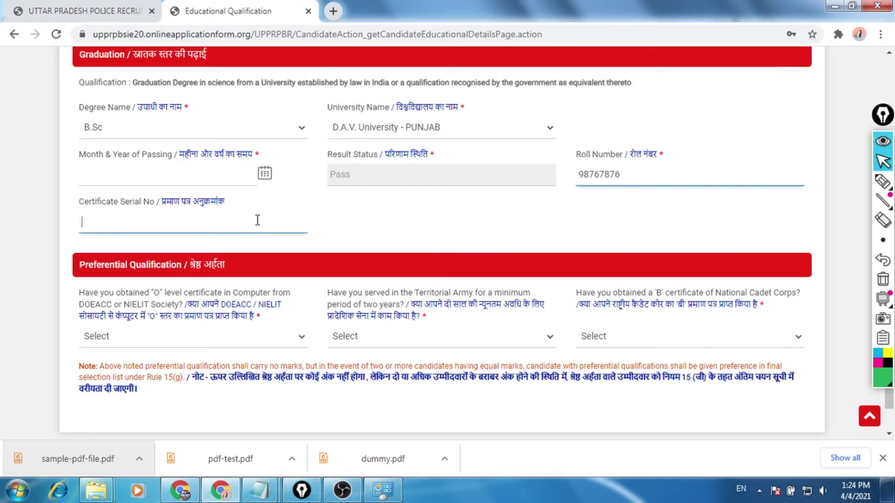
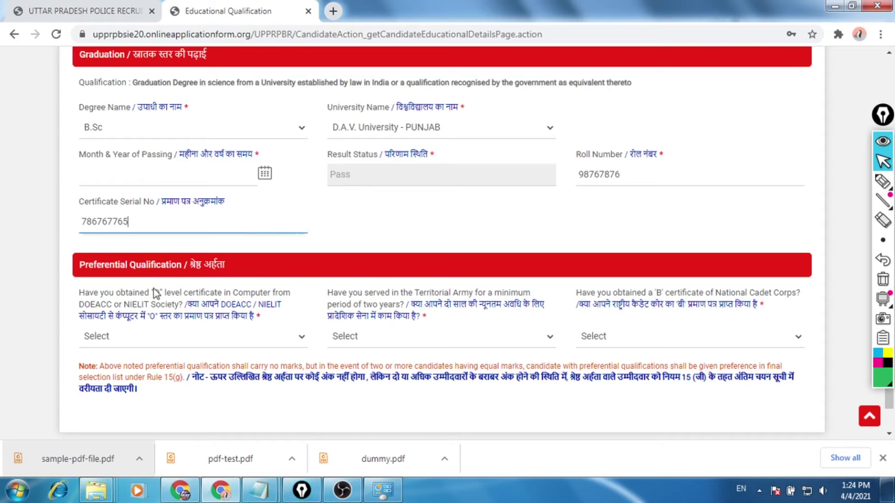
{"action": "left_click", "coordinate": [78, 297]}
{"action": "scroll", "coordinate": [79, 299], "scroll_direction": "down", "scroll_amount": 2}
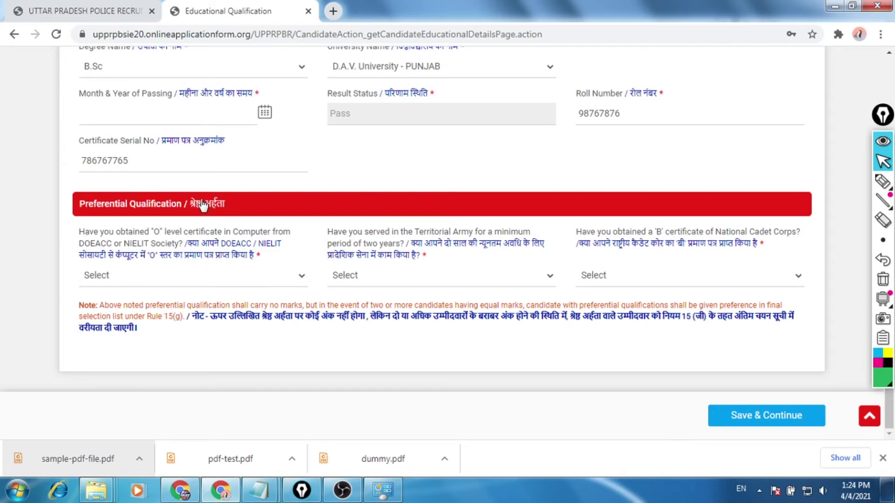
Step: Answer Yes for O level, No for Territorial Army, Yes for NCC 'B', and save
{"action": "left_click", "coordinate": [222, 279]}
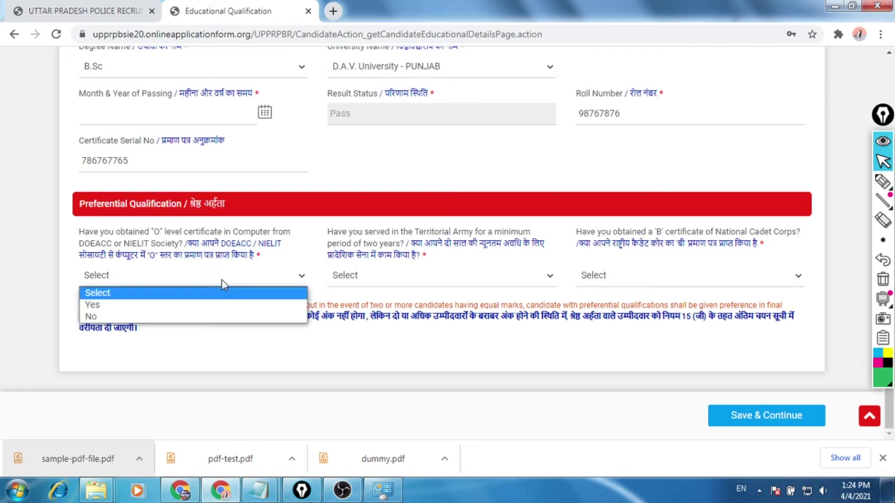
{"action": "left_click", "coordinate": [207, 306]}
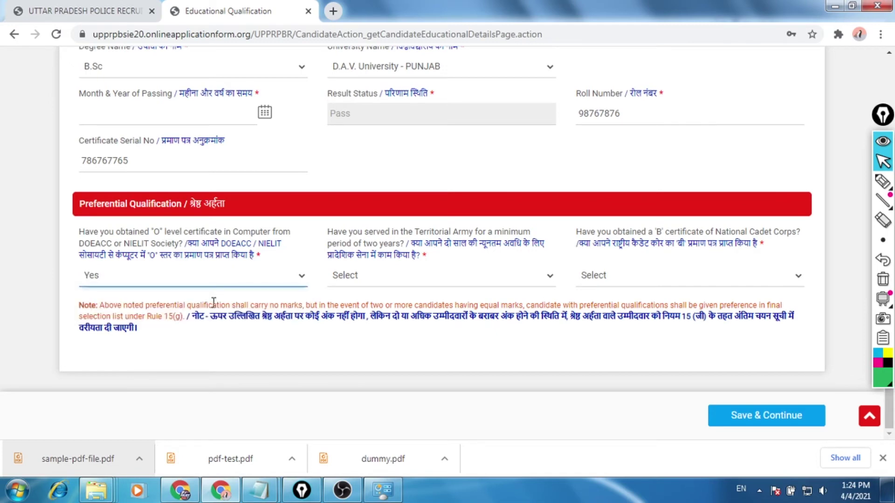
{"action": "left_click", "coordinate": [389, 284]}
{"action": "left_click", "coordinate": [384, 316]}
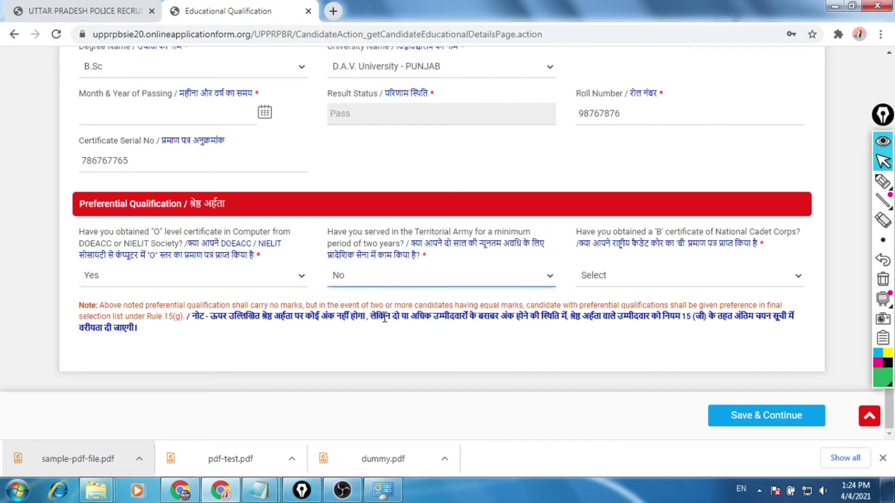
{"action": "left_click", "coordinate": [618, 278]}
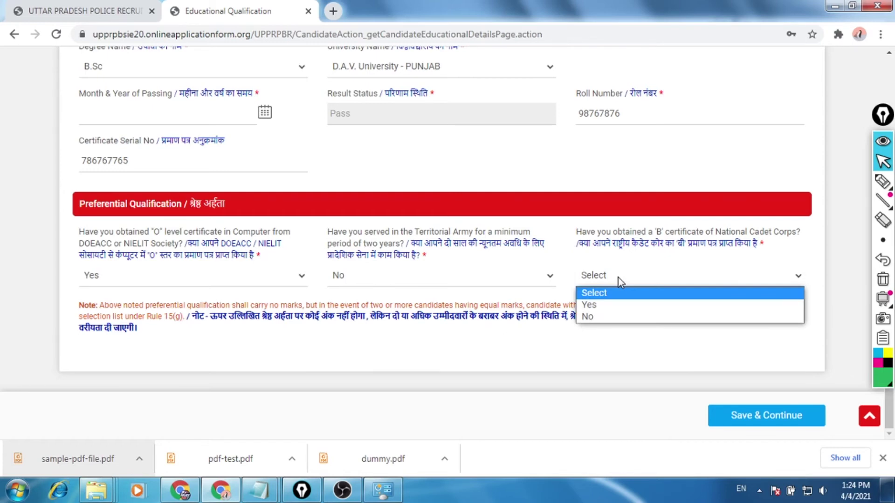
{"action": "left_click", "coordinate": [619, 306]}
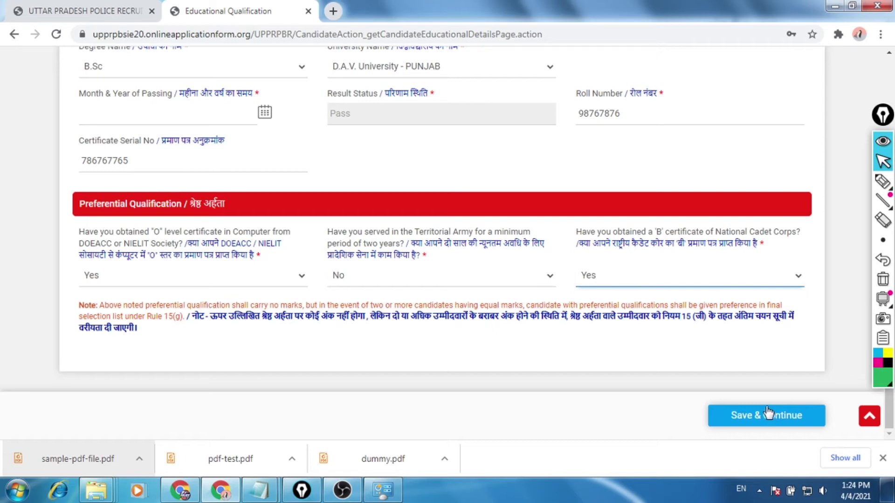
{"action": "left_click", "coordinate": [768, 413]}
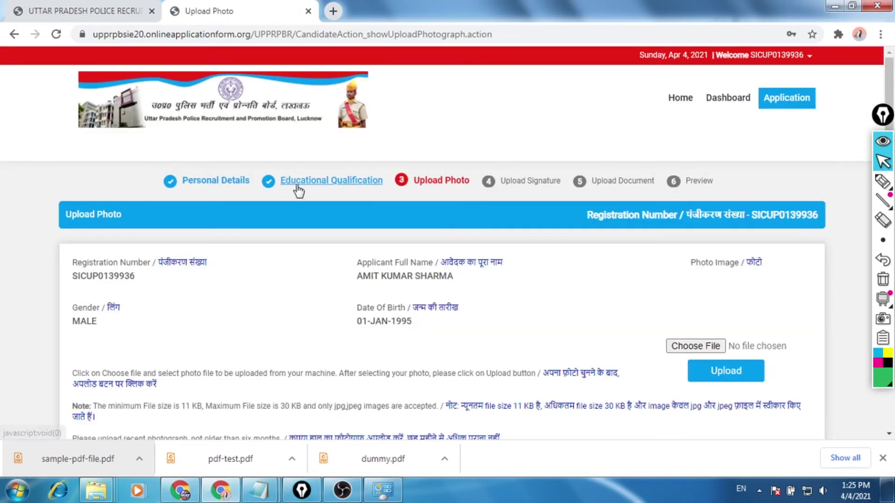
Step: Tick the completed Personal Details and Educational Qualification steps and circle Upload Photo
{"action": "left_click", "coordinate": [883, 181]}
{"action": "mouse_move", "coordinate": [186, 151]}
{"action": "left_mouse_down"}
{"action": "mouse_move", "coordinate": [196, 160]}
{"action": "mouse_move", "coordinate": [252, 129]}
{"action": "left_mouse_up"}
{"action": "mouse_move", "coordinate": [297, 159]}
{"action": "left_mouse_down"}
{"action": "mouse_move", "coordinate": [300, 169]}
{"action": "mouse_move", "coordinate": [354, 137]}
{"action": "left_mouse_up"}
{"action": "mouse_move", "coordinate": [463, 162]}
{"action": "left_mouse_down"}
{"action": "mouse_move", "coordinate": [428, 155]}
{"action": "mouse_move", "coordinate": [405, 196]}
{"action": "mouse_move", "coordinate": [470, 189]}
{"action": "left_mouse_up"}
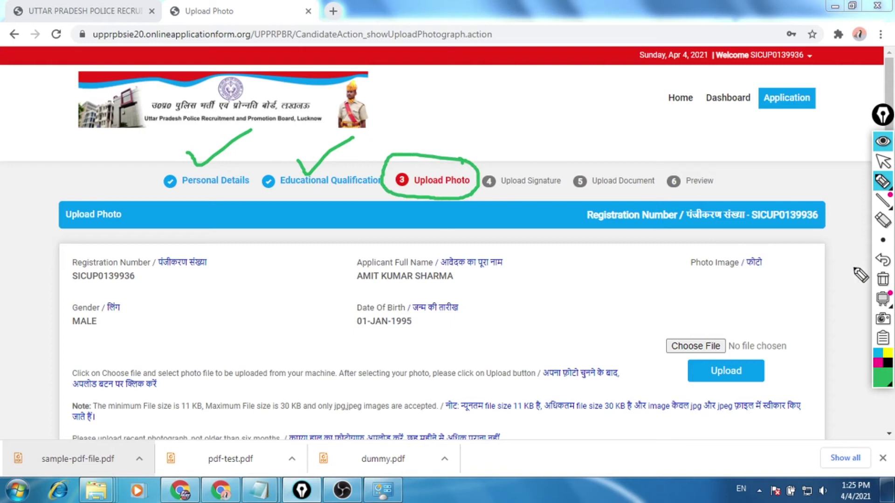
Step: Clear the annotations and scroll down the portal to the photo upload section
{"action": "left_click", "coordinate": [883, 281]}
{"action": "left_click", "coordinate": [883, 161]}
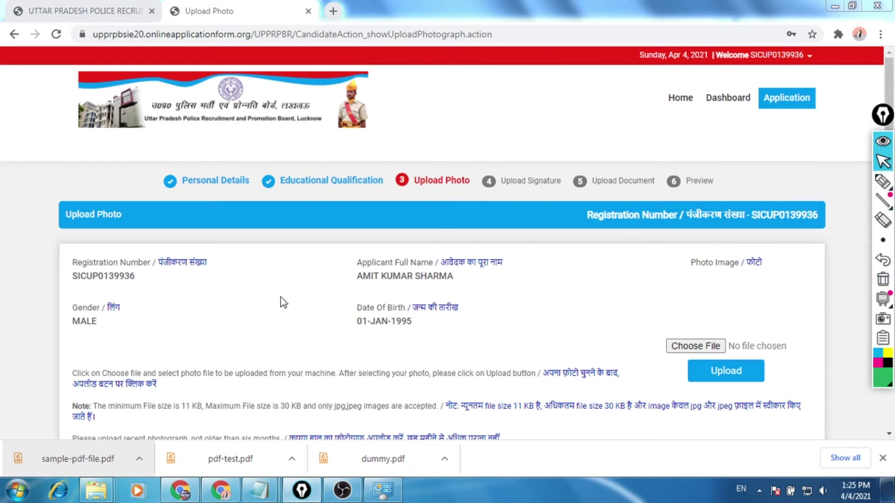
{"action": "left_click", "coordinate": [156, 281]}
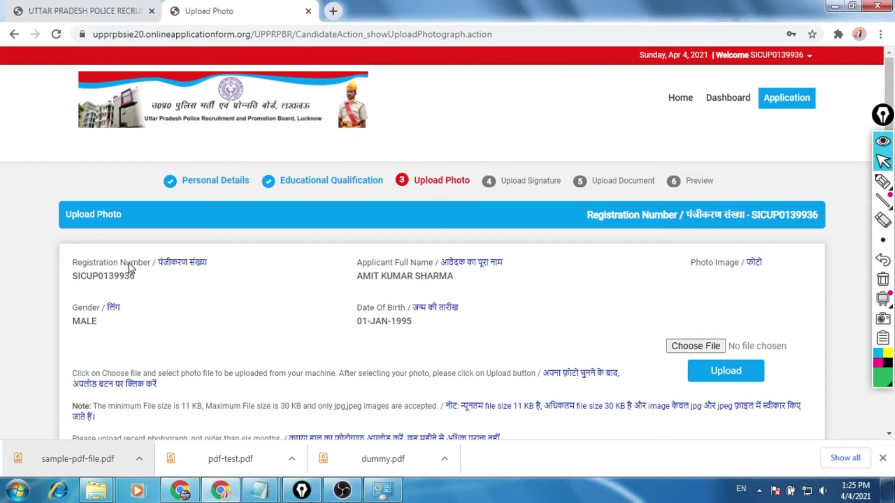
{"action": "scroll", "coordinate": [608, 305], "scroll_direction": "down", "scroll_amount": 1}
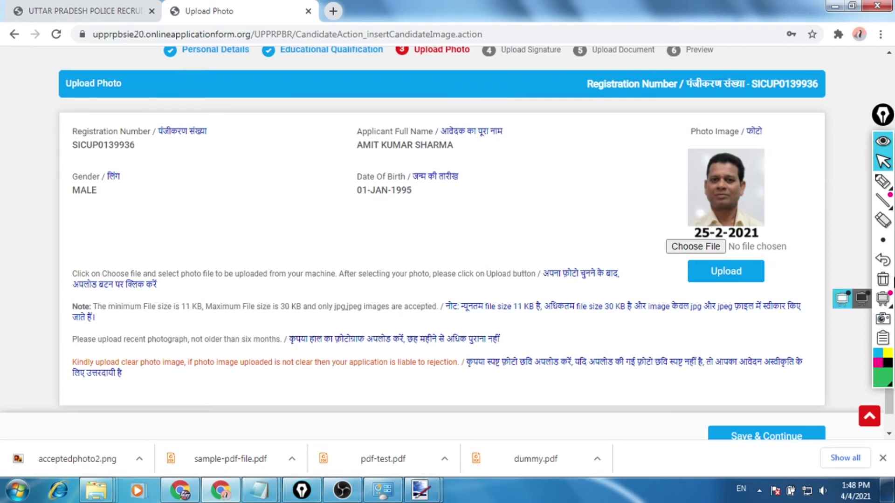
Step: Highlight the 11 KB minimum and 30 KB maximum photo size limits
{"action": "mouse_move", "coordinate": [879, 315]}
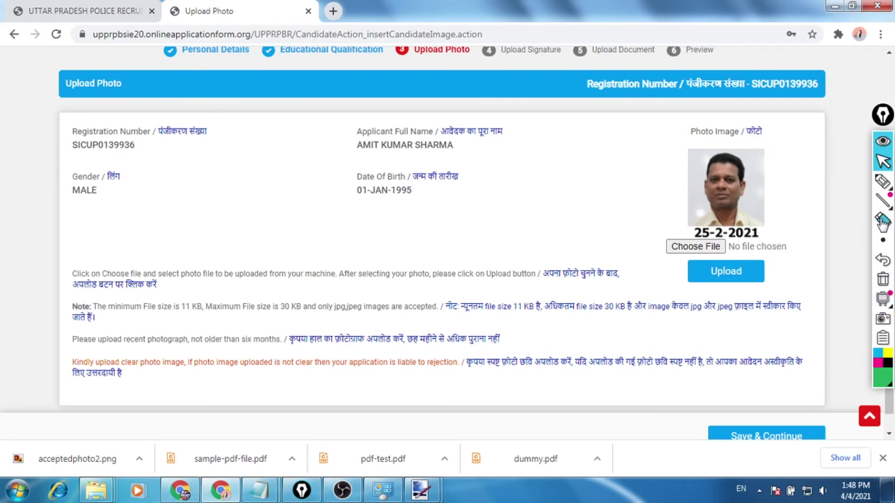
{"action": "left_click", "coordinate": [882, 181]}
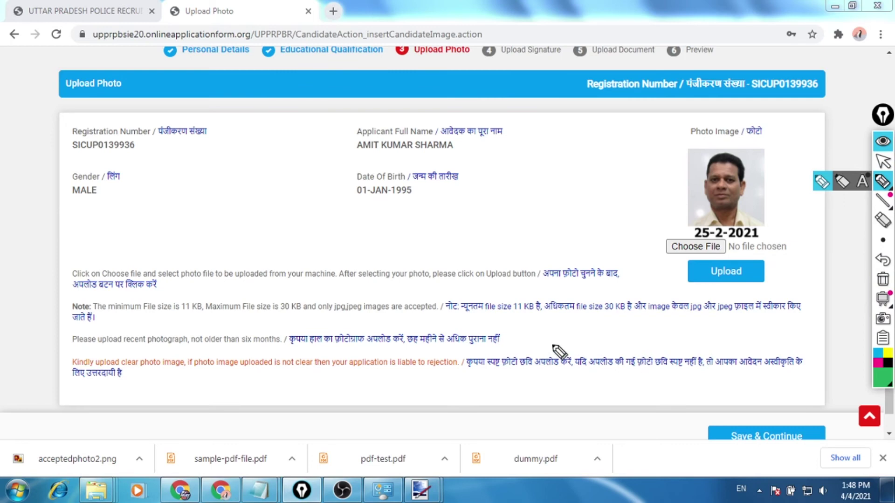
{"action": "mouse_move", "coordinate": [502, 313]}
{"action": "left_mouse_down"}
{"action": "mouse_move", "coordinate": [538, 314]}
{"action": "mouse_move", "coordinate": [505, 319]}
{"action": "left_mouse_up"}
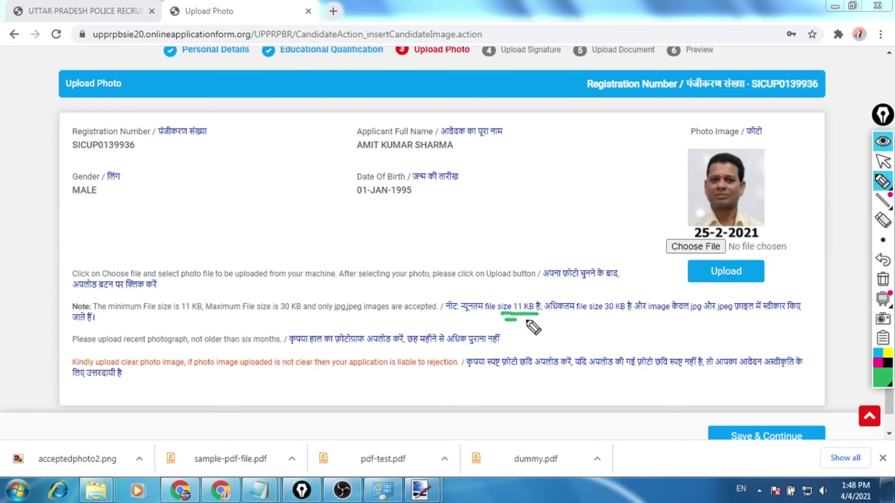
{"action": "mouse_move", "coordinate": [634, 315]}
{"action": "left_mouse_down"}
{"action": "mouse_move", "coordinate": [605, 315]}
{"action": "mouse_move", "coordinate": [635, 320]}
{"action": "left_mouse_up"}
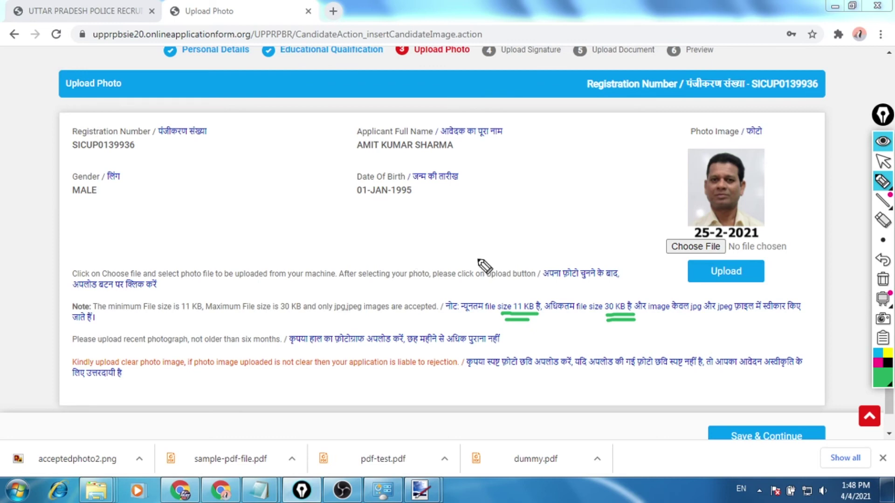
Step: Erase the highlights and save the photo to continue to signature upload
{"action": "left_click", "coordinate": [883, 279]}
{"action": "left_click", "coordinate": [882, 162]}
{"action": "left_click", "coordinate": [776, 438]}
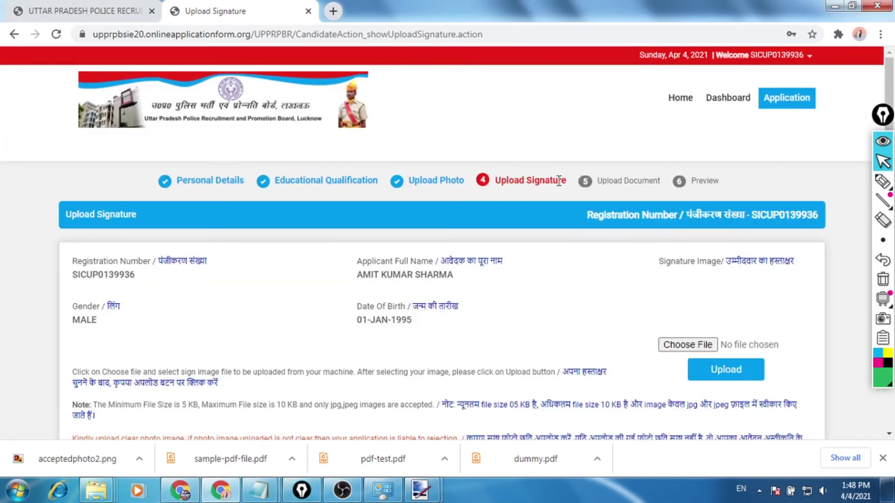
Step: Choose and upload the signature image, marking the 05 KB to 10 KB size note
{"action": "left_click", "coordinate": [677, 344]}
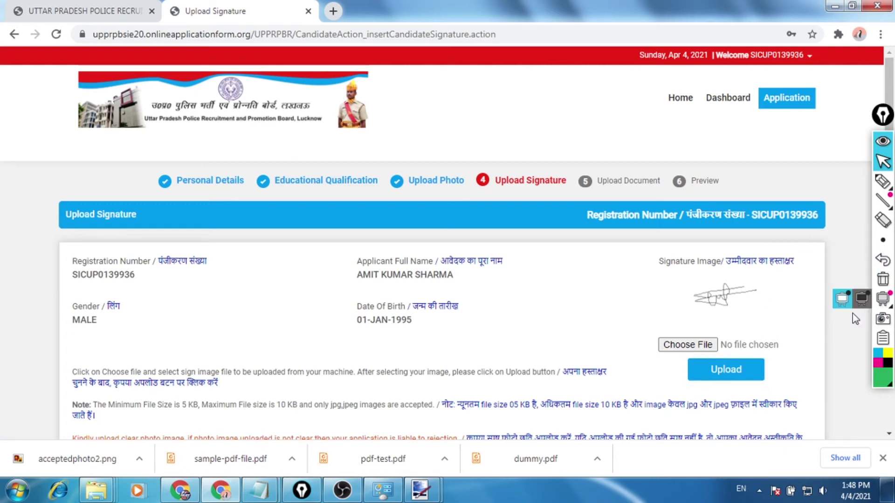
{"action": "scroll", "coordinate": [657, 404], "scroll_direction": "down", "scroll_amount": 1}
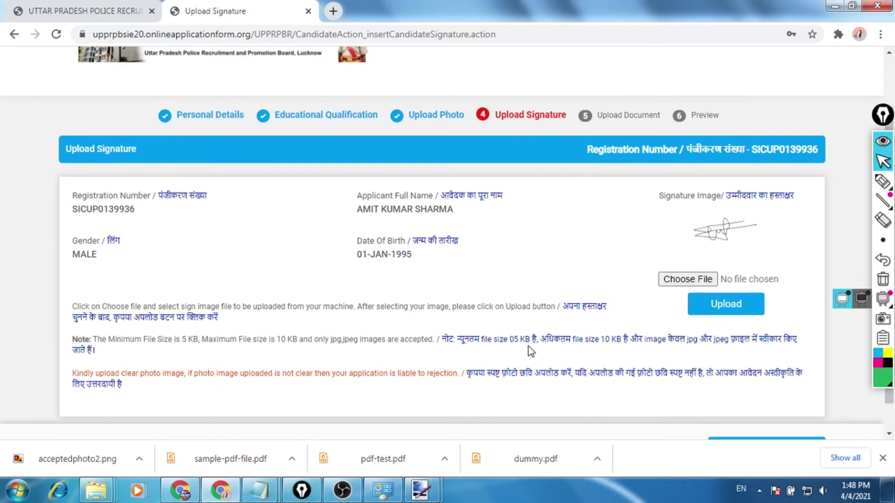
{"action": "left_click_drag", "start_coordinate": [508, 339], "coordinate": [619, 342]}
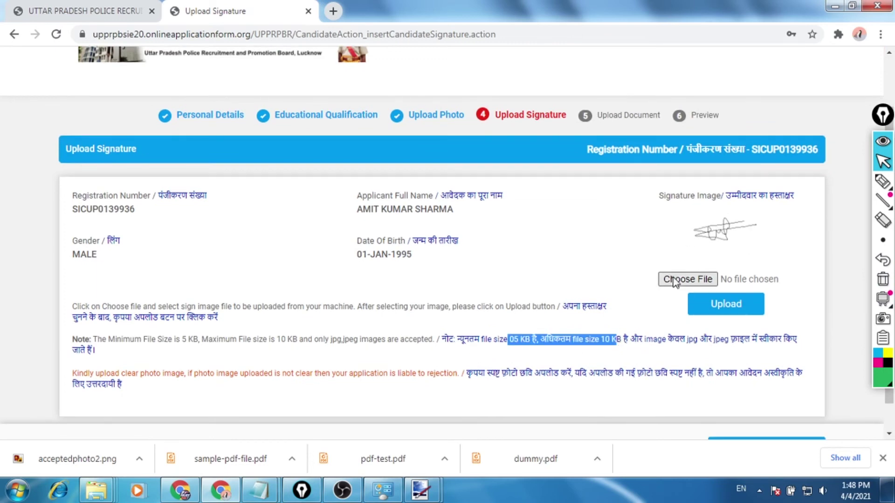
{"action": "scroll", "coordinate": [730, 413], "scroll_direction": "down", "scroll_amount": 1}
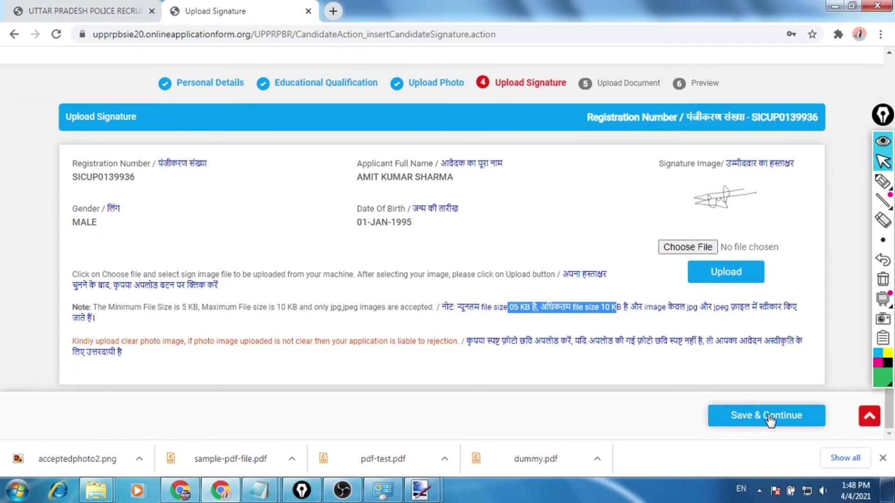
Step: Save the signature and attach 10th.pdf, 12th.pdf, graduation.pdf, cer1.pdf and cer2.pdf
{"action": "left_click", "coordinate": [769, 416]}
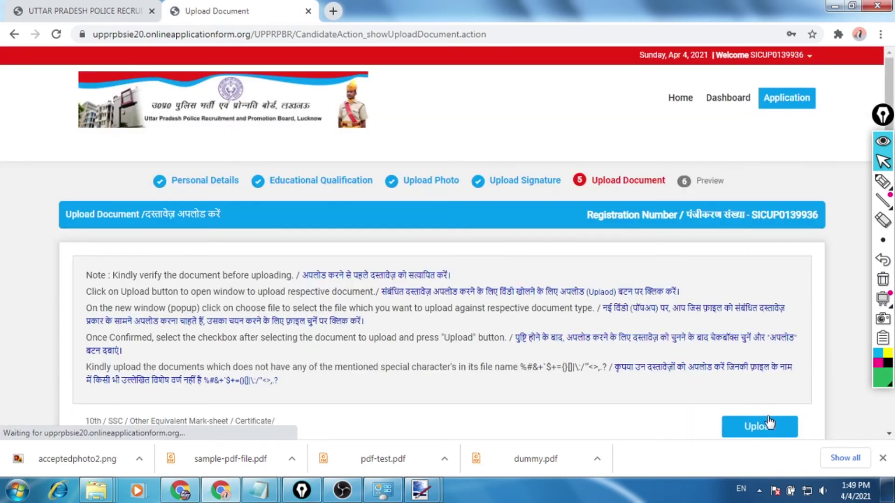
{"action": "scroll", "coordinate": [352, 349], "scroll_direction": "down", "scroll_amount": 3}
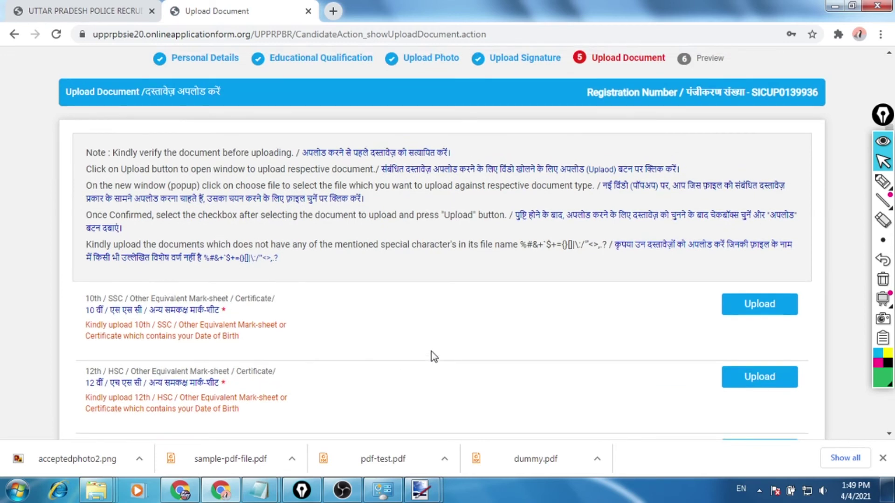
{"action": "scroll", "coordinate": [432, 355], "scroll_direction": "up", "scroll_amount": 3}
{"action": "scroll", "coordinate": [636, 335], "scroll_direction": "down", "scroll_amount": 2}
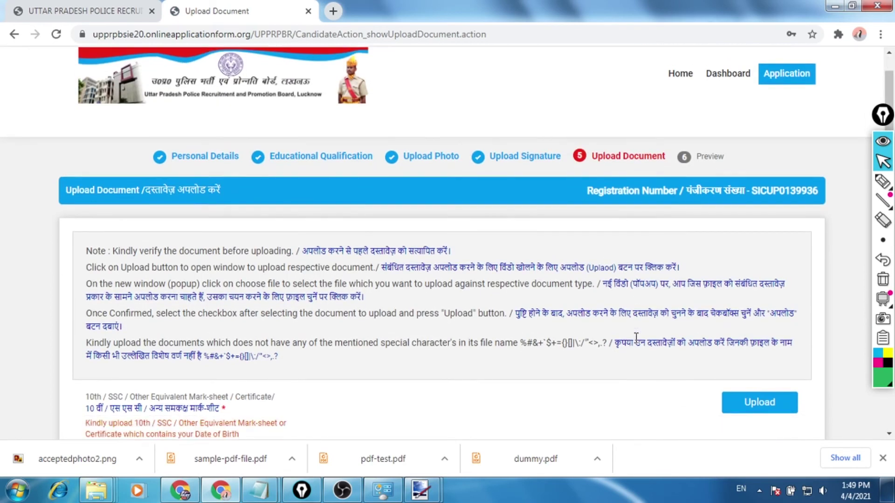
{"action": "scroll", "coordinate": [239, 383], "scroll_direction": "down", "scroll_amount": 2}
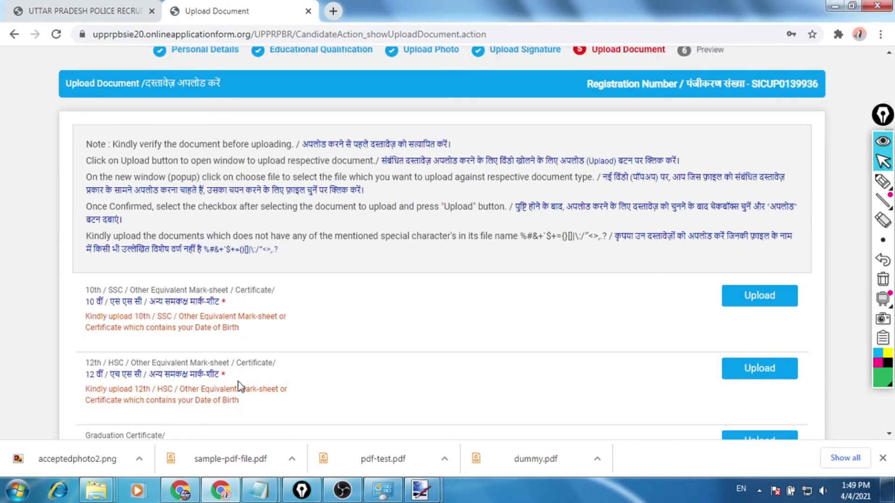
{"action": "scroll", "coordinate": [240, 387], "scroll_direction": "down", "scroll_amount": 3}
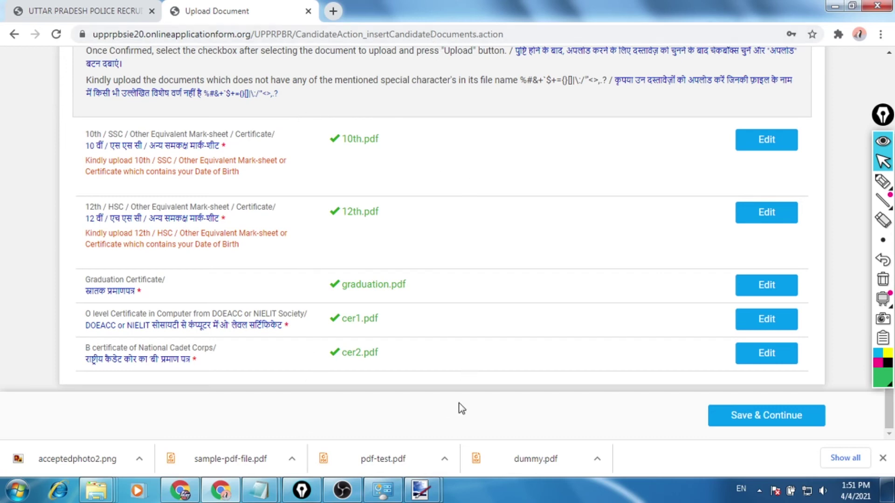
{"action": "scroll", "coordinate": [590, 363], "scroll_direction": "up", "scroll_amount": 3}
{"action": "scroll", "coordinate": [592, 364], "scroll_direction": "up", "scroll_amount": 1}
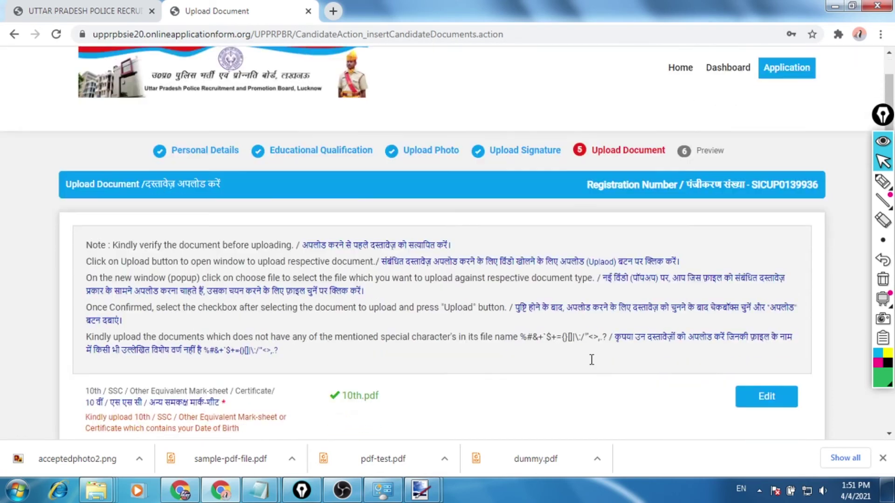
{"action": "scroll", "coordinate": [591, 359], "scroll_direction": "down", "scroll_amount": 5}
Step: Save the documents and scroll through the application Preview down to the Declaration checkboxes
{"action": "left_click", "coordinate": [785, 416]}
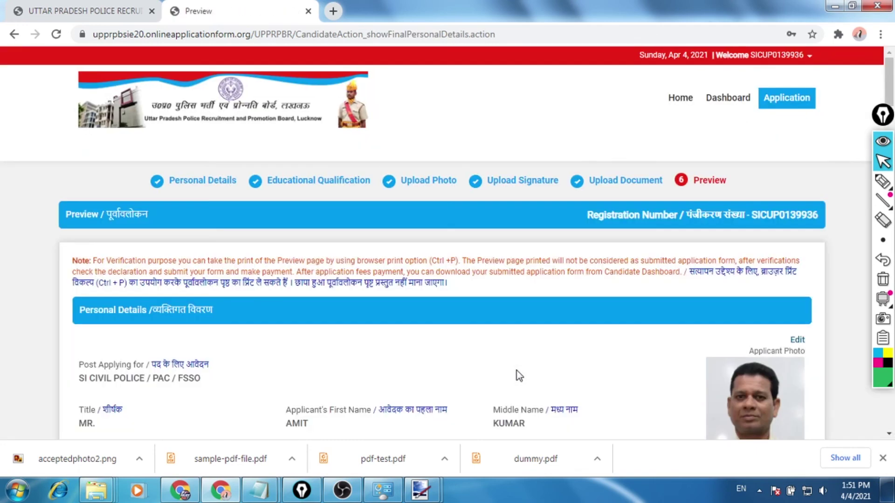
{"action": "scroll", "coordinate": [679, 345], "scroll_direction": "down", "scroll_amount": 3}
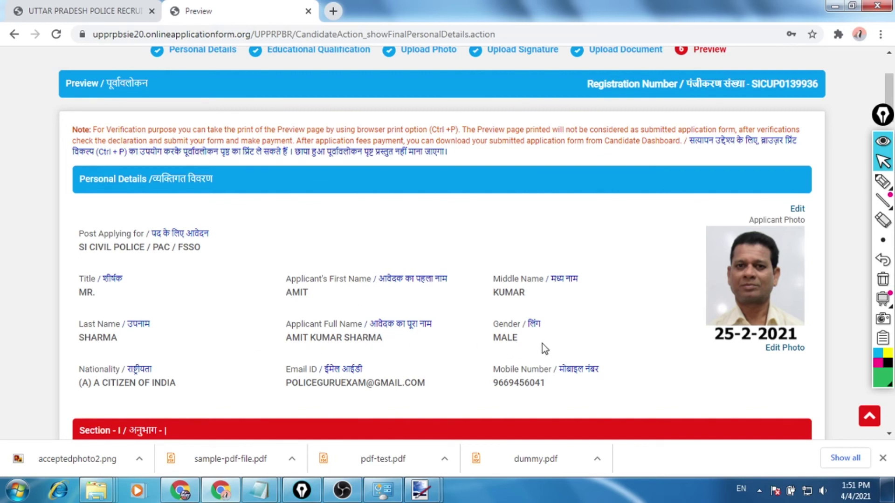
{"action": "scroll", "coordinate": [548, 346], "scroll_direction": "down", "scroll_amount": 6}
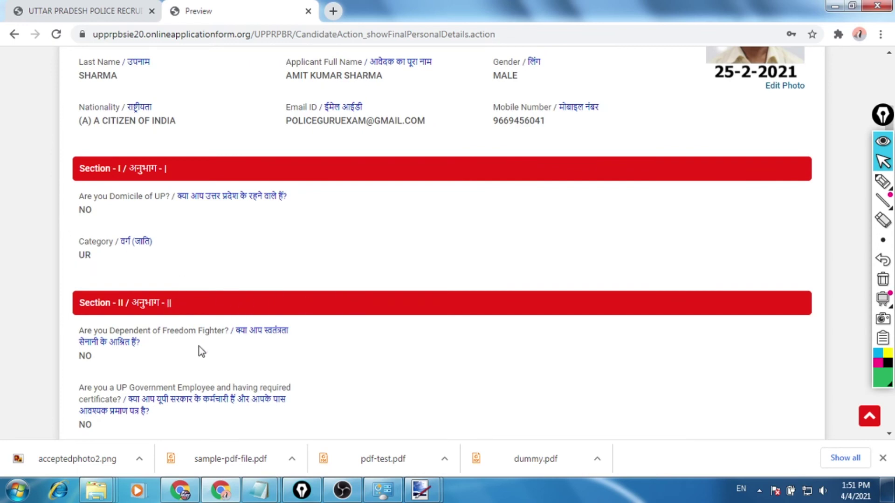
{"action": "scroll", "coordinate": [201, 352], "scroll_direction": "down", "scroll_amount": 3}
{"action": "scroll", "coordinate": [561, 352], "scroll_direction": "down", "scroll_amount": 9}
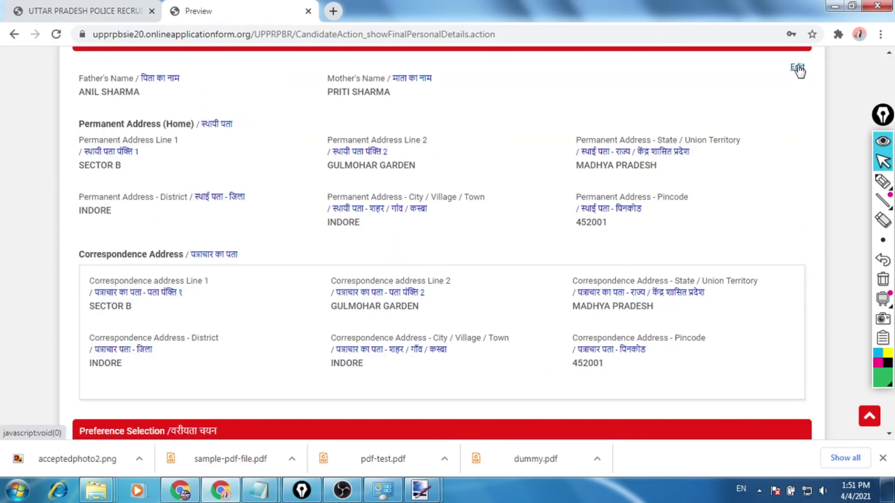
{"action": "scroll", "coordinate": [730, 194], "scroll_direction": "up", "scroll_amount": 6}
{"action": "scroll", "coordinate": [751, 238], "scroll_direction": "up", "scroll_amount": 3}
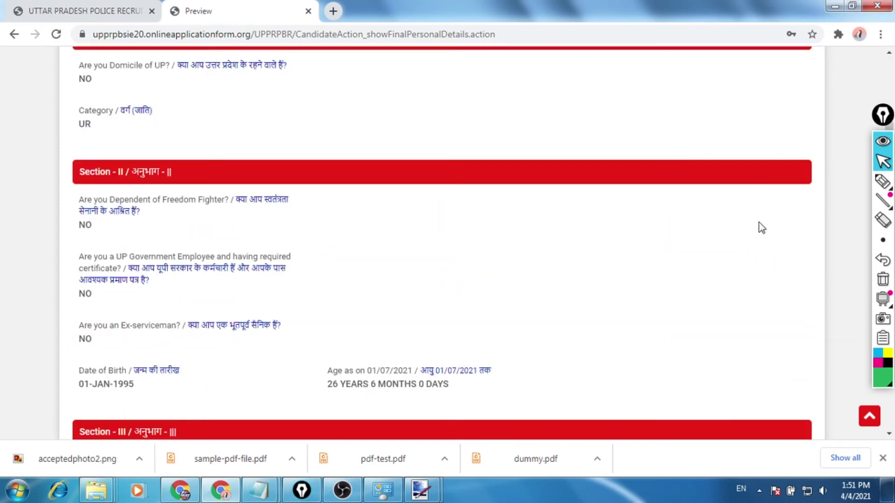
{"action": "scroll", "coordinate": [765, 289], "scroll_direction": "down", "scroll_amount": 14}
{"action": "scroll", "coordinate": [763, 297], "scroll_direction": "down", "scroll_amount": 20}
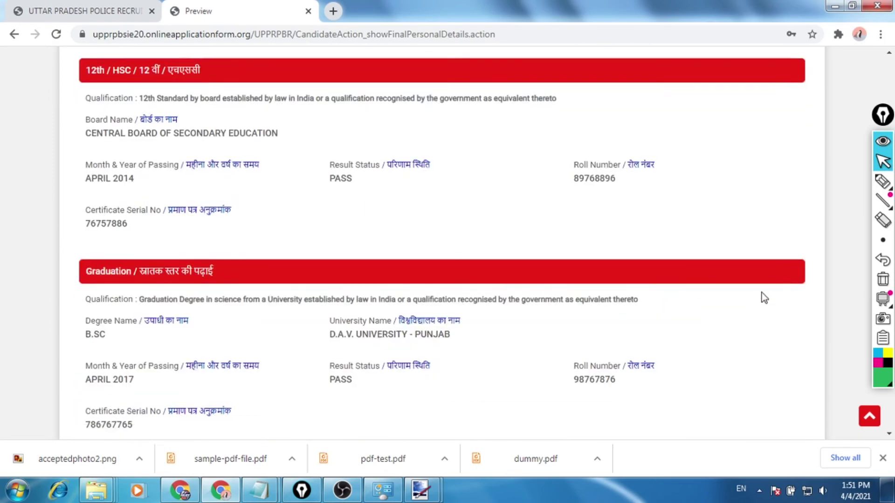
{"action": "scroll", "coordinate": [761, 292], "scroll_direction": "down", "scroll_amount": 5}
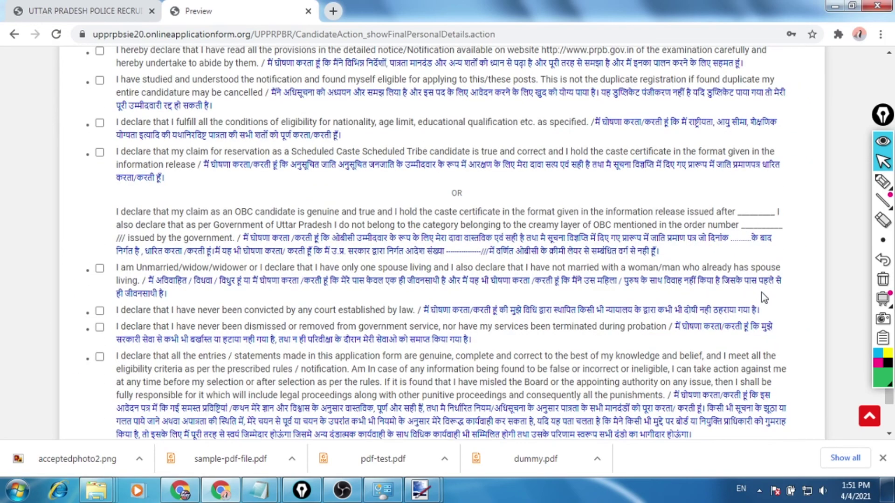
{"action": "scroll", "coordinate": [762, 292], "scroll_direction": "up", "scroll_amount": 10}
Step: Tick the SC/ST reservation and final accuracy declarations, then scroll back up the preview
{"action": "scroll", "coordinate": [761, 293], "scroll_direction": "down", "scroll_amount": 3}
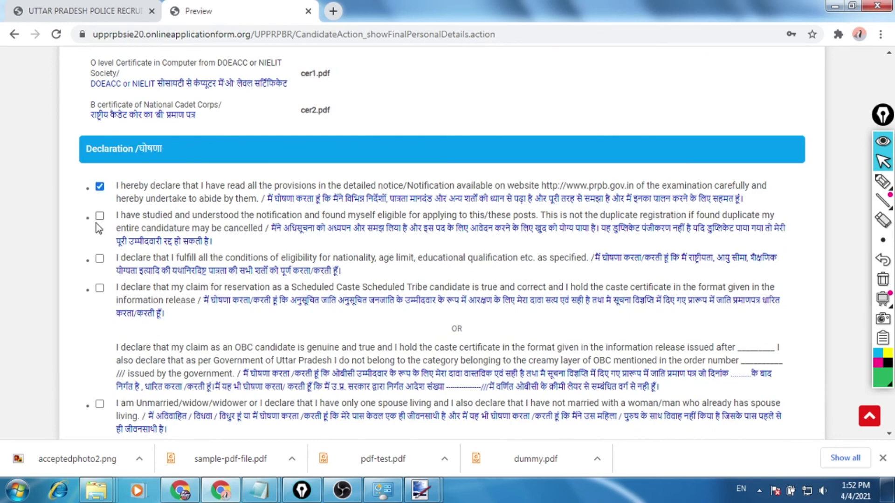
{"action": "left_click", "coordinate": [99, 290]}
{"action": "scroll", "coordinate": [111, 286], "scroll_direction": "down", "scroll_amount": 4}
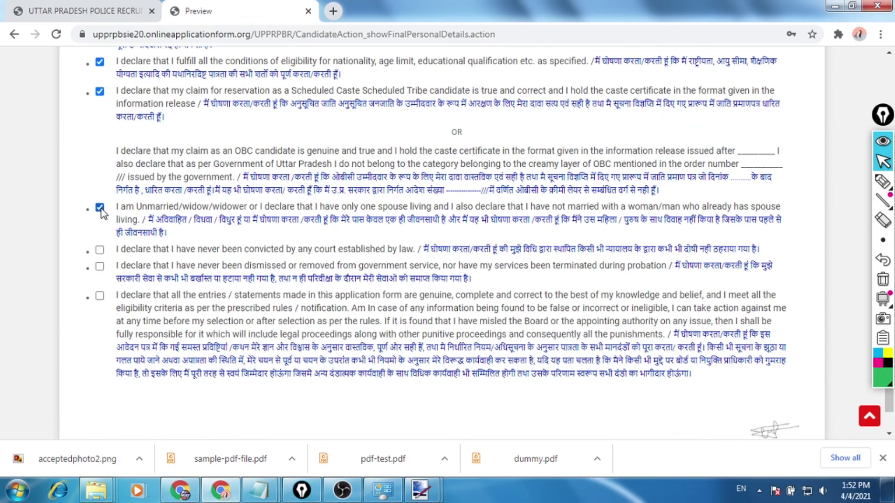
{"action": "left_click", "coordinate": [100, 296]}
{"action": "scroll", "coordinate": [140, 307], "scroll_direction": "down", "scroll_amount": 3}
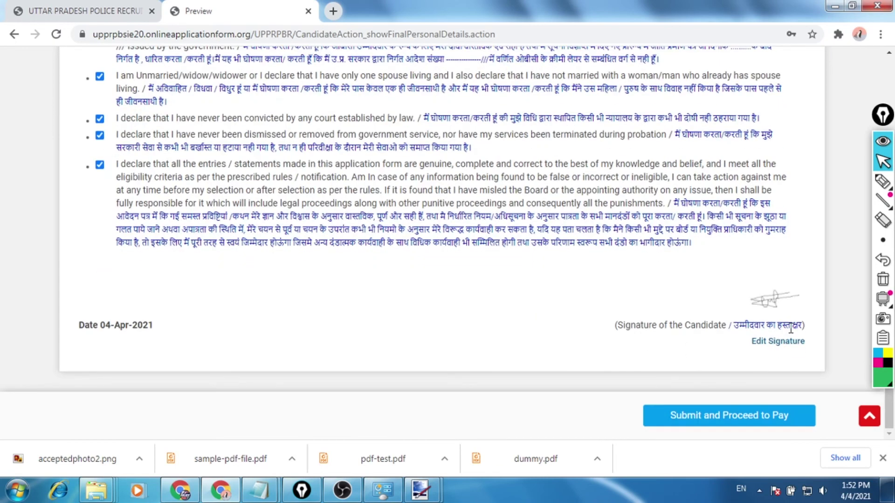
{"action": "left_click", "coordinate": [753, 422]}
{"action": "scroll", "coordinate": [772, 371], "scroll_direction": "up", "scroll_amount": 10}
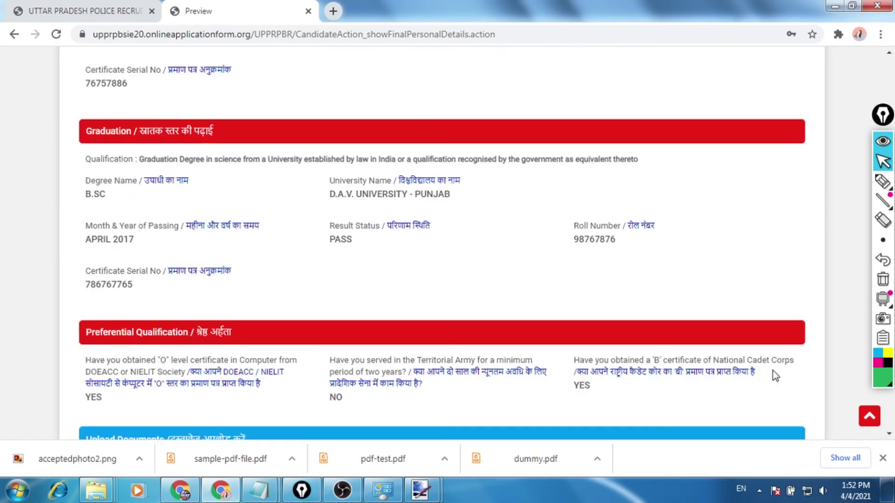
{"action": "scroll", "coordinate": [773, 370], "scroll_direction": "down", "scroll_amount": 5}
{"action": "scroll", "coordinate": [773, 371], "scroll_direction": "down", "scroll_amount": 10}
{"action": "scroll", "coordinate": [772, 371], "scroll_direction": "up", "scroll_amount": 20}
{"action": "scroll", "coordinate": [769, 150], "scroll_direction": "up", "scroll_amount": 15}
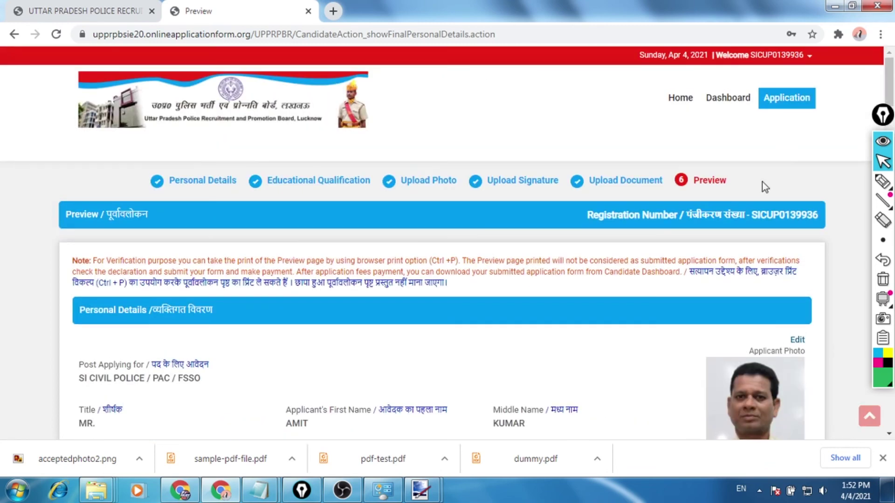
{"action": "mouse_move", "coordinate": [883, 200]}
{"action": "left_click", "coordinate": [882, 181]}
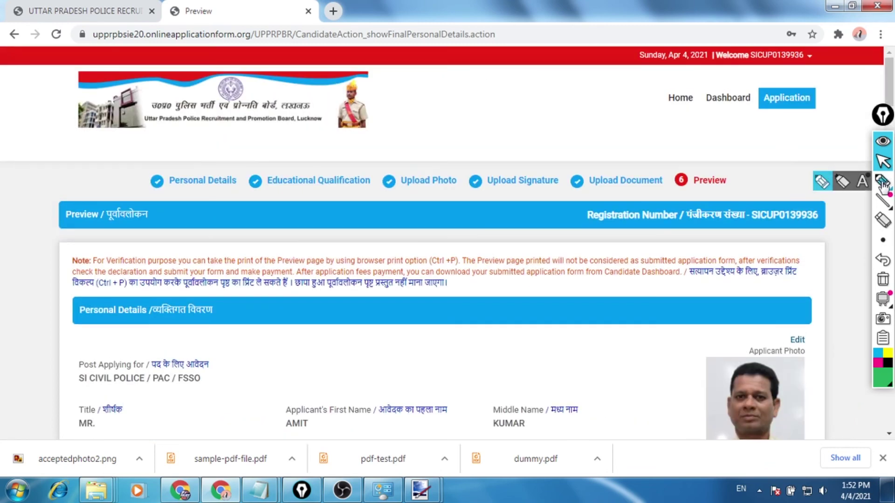
{"action": "mouse_move", "coordinate": [718, 159]}
{"action": "left_mouse_down"}
{"action": "mouse_move", "coordinate": [684, 164]}
{"action": "mouse_move", "coordinate": [676, 196]}
{"action": "mouse_move", "coordinate": [743, 195]}
{"action": "mouse_move", "coordinate": [704, 158]}
{"action": "left_mouse_up"}
{"action": "mouse_move", "coordinate": [658, 133]}
{"action": "left_mouse_down"}
{"action": "mouse_move", "coordinate": [681, 146]}
{"action": "mouse_move", "coordinate": [685, 125]}
{"action": "mouse_move", "coordinate": [681, 132]}
{"action": "mouse_move", "coordinate": [707, 112]}
{"action": "left_mouse_up"}
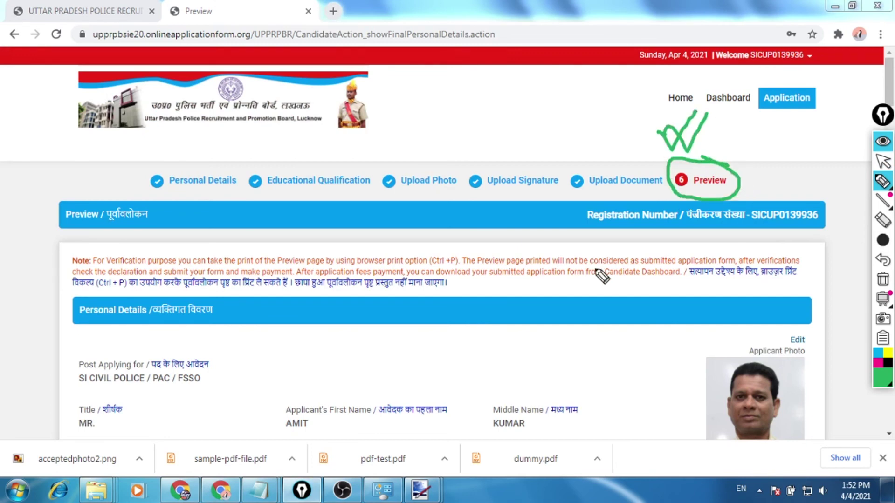
{"action": "left_click", "coordinate": [883, 241]}
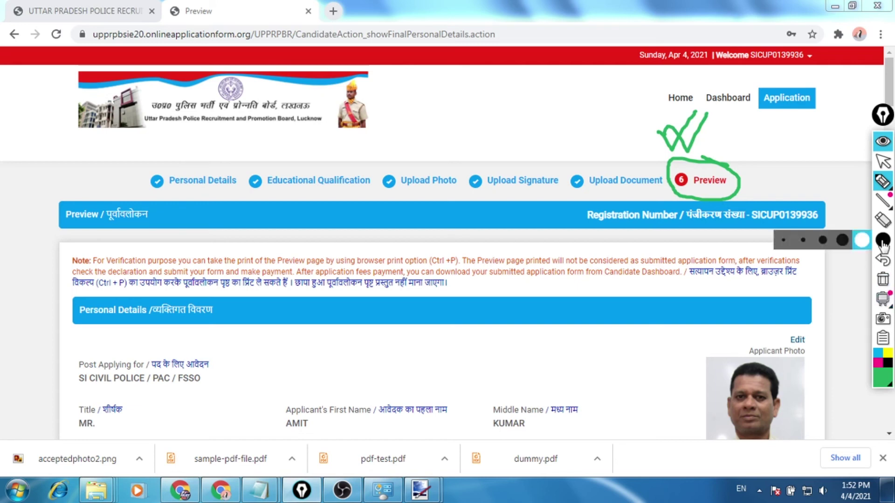
{"action": "left_click", "coordinate": [822, 240]}
{"action": "left_click", "coordinate": [882, 240]}
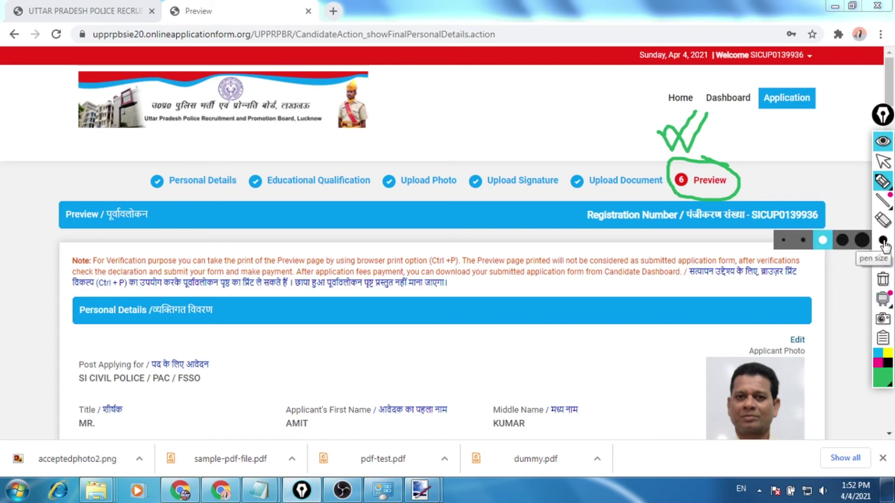
{"action": "left_click", "coordinate": [803, 240]}
{"action": "left_click", "coordinate": [883, 162]}
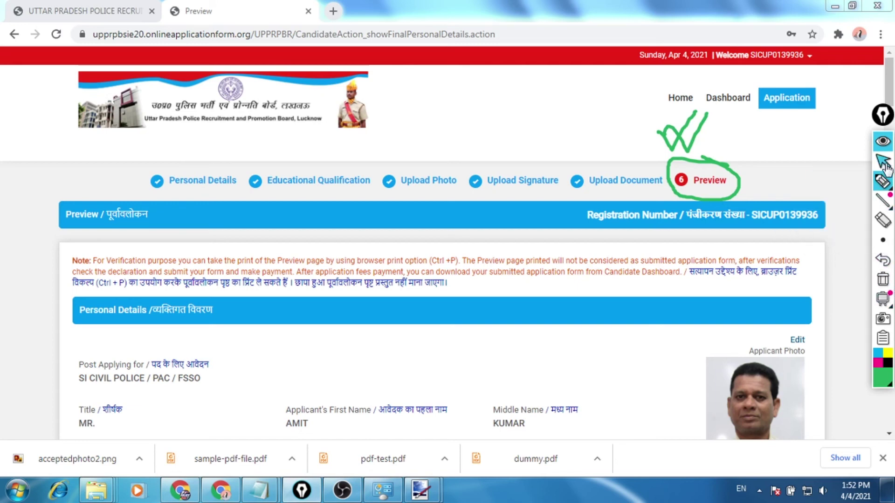
{"action": "left_click", "coordinate": [882, 279]}
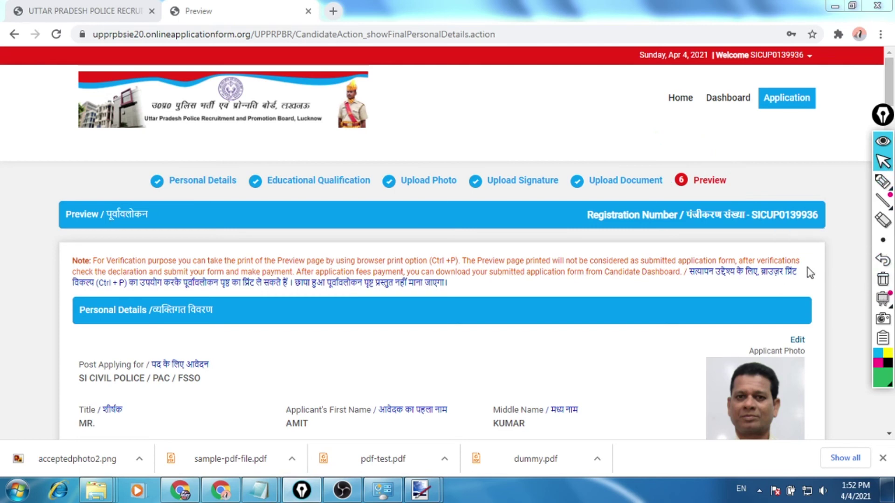
{"action": "left_click", "coordinate": [814, 270]}
{"action": "scroll", "coordinate": [814, 270], "scroll_direction": "down", "scroll_amount": 4}
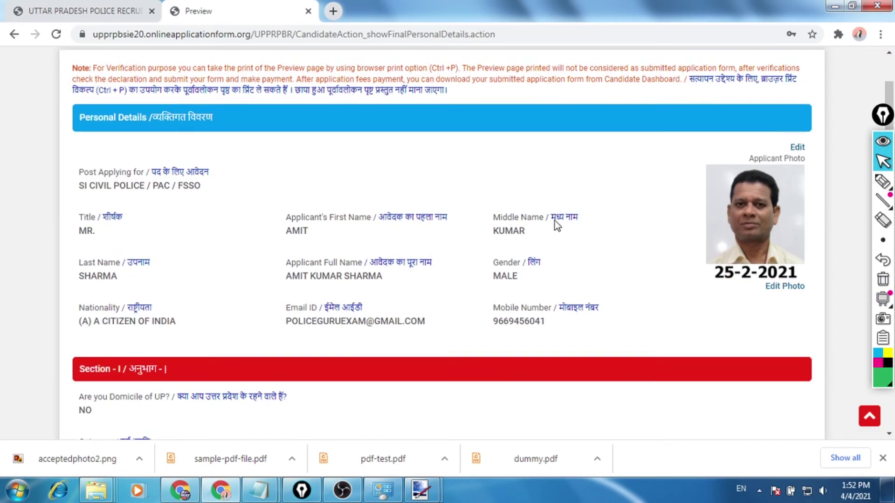
{"action": "scroll", "coordinate": [561, 230], "scroll_direction": "up", "scroll_amount": 1}
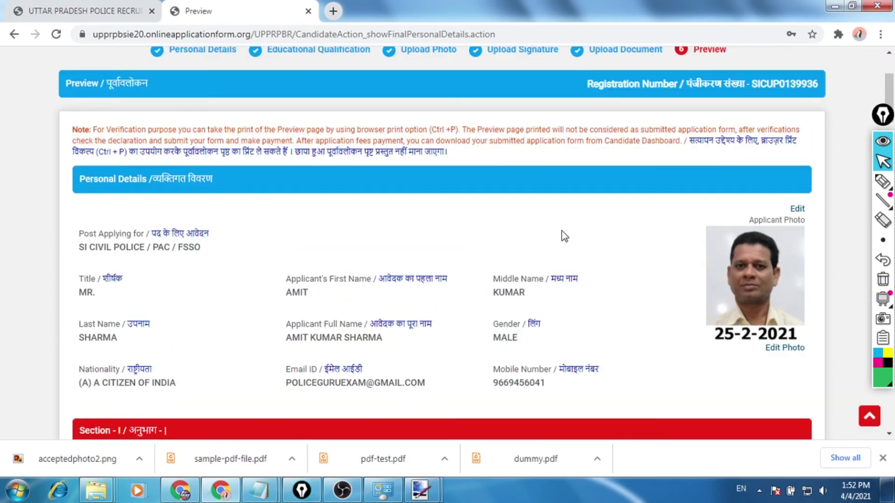
{"action": "scroll", "coordinate": [565, 238], "scroll_direction": "down", "scroll_amount": 10}
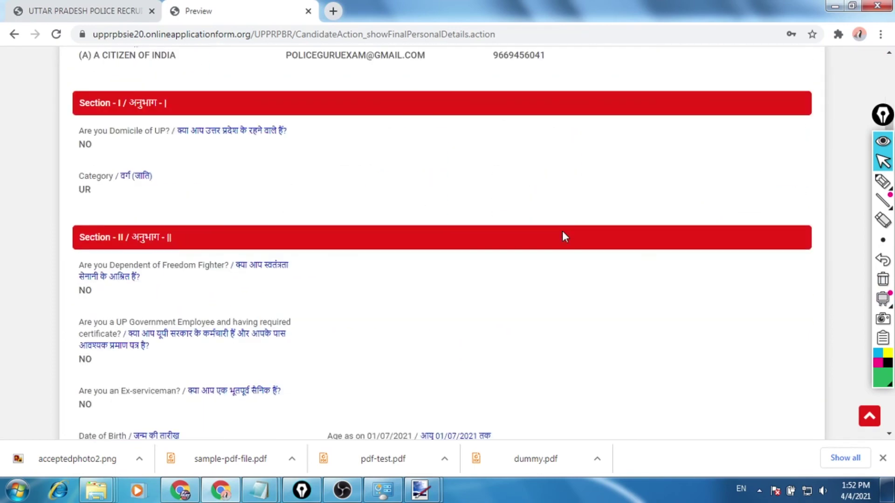
{"action": "scroll", "coordinate": [565, 237], "scroll_direction": "down", "scroll_amount": 7}
{"action": "scroll", "coordinate": [563, 235], "scroll_direction": "up", "scroll_amount": 5}
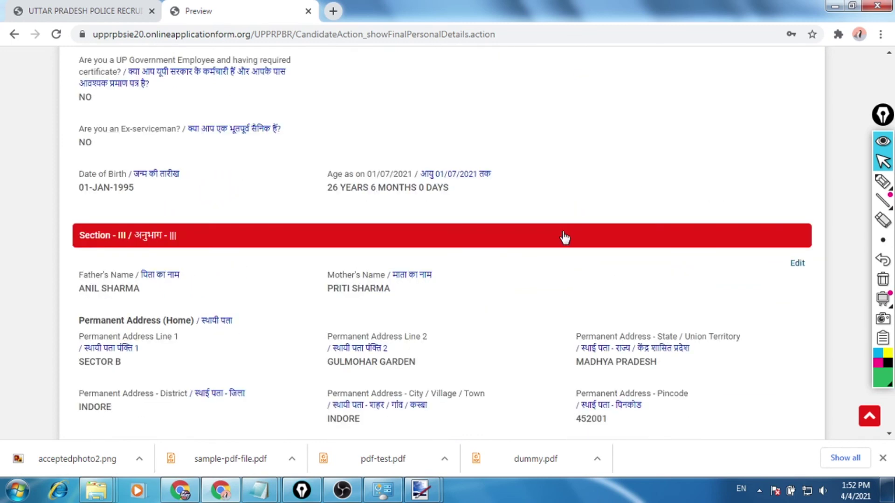
{"action": "scroll", "coordinate": [565, 237], "scroll_direction": "up", "scroll_amount": 10}
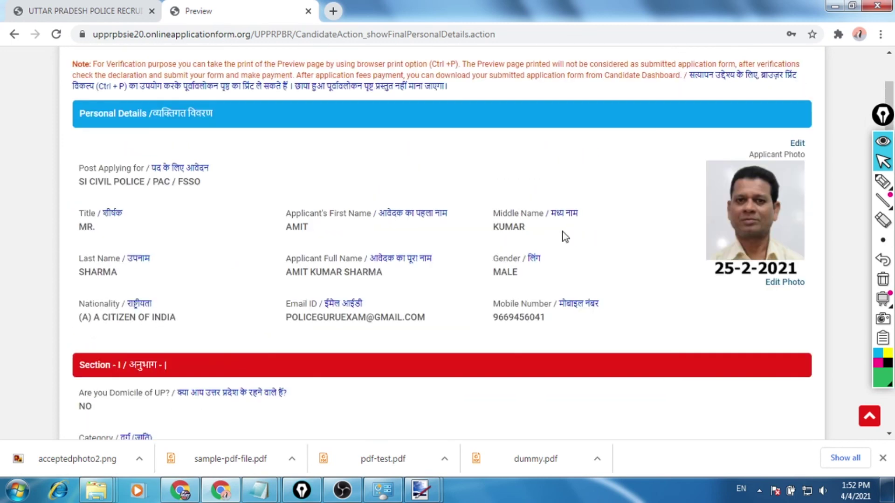
{"action": "scroll", "coordinate": [565, 236], "scroll_direction": "down", "scroll_amount": 9}
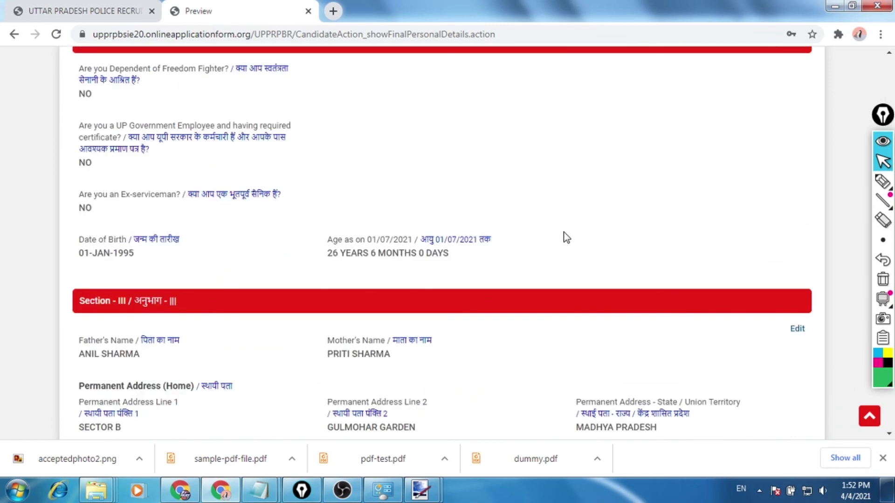
{"action": "scroll", "coordinate": [566, 238], "scroll_direction": "down", "scroll_amount": 19}
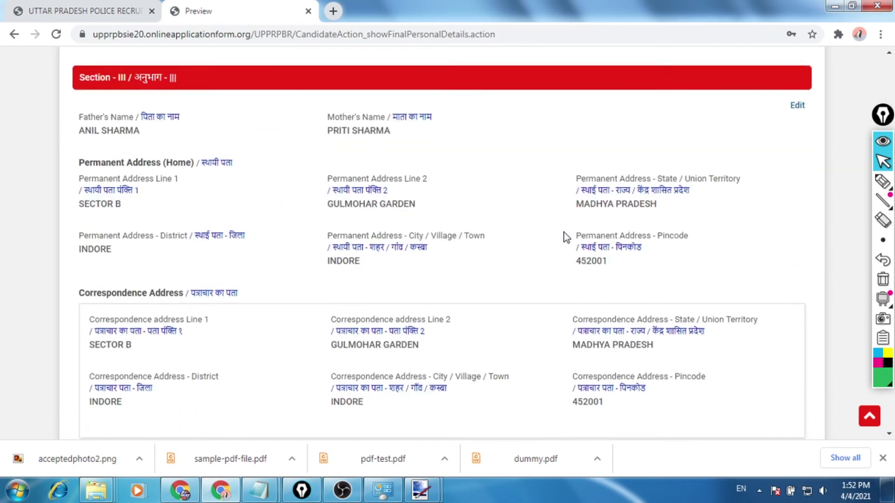
{"action": "scroll", "coordinate": [566, 238], "scroll_direction": "down", "scroll_amount": 20}
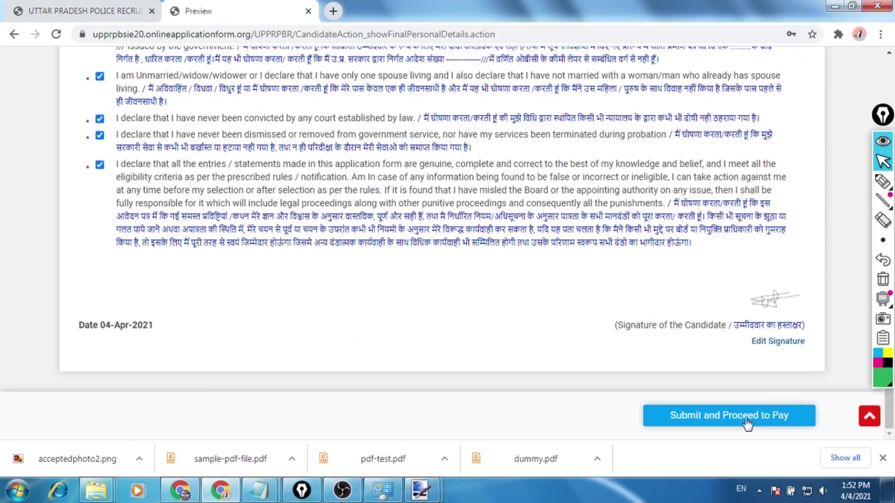
Step: Submit the application, confirm the declaration, and proceed to pay the INR 400 fee
{"action": "left_click", "coordinate": [721, 422]}
{"action": "left_click", "coordinate": [406, 290]}
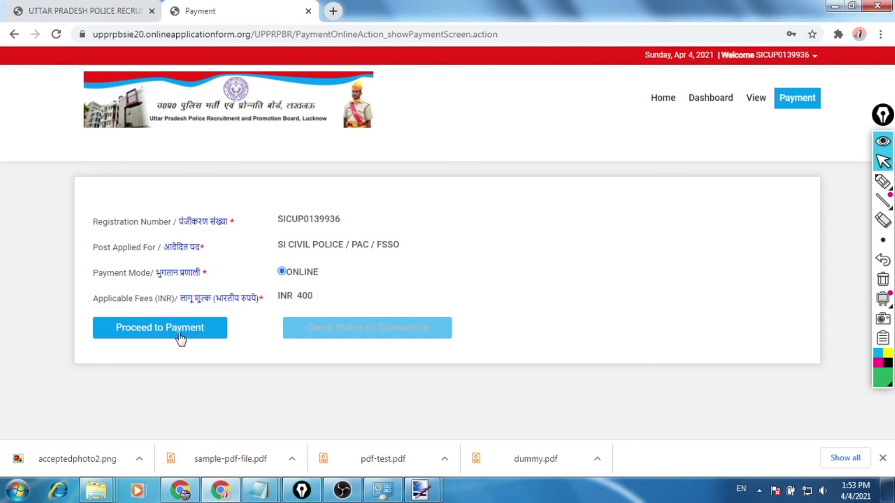
{"action": "left_click", "coordinate": [156, 332]}
{"action": "left_click", "coordinate": [515, 116]}
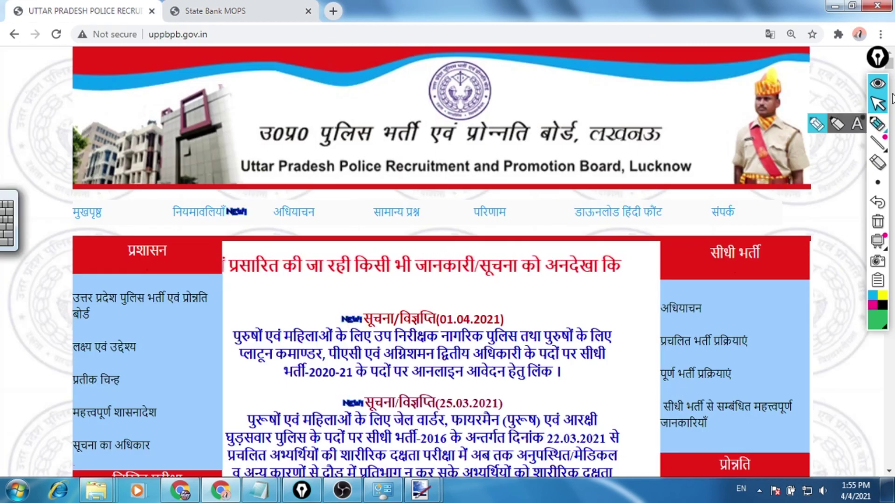
Step: Handwrite UPSI and a following note in green across the homepage header
{"action": "left_click", "coordinate": [878, 123]}
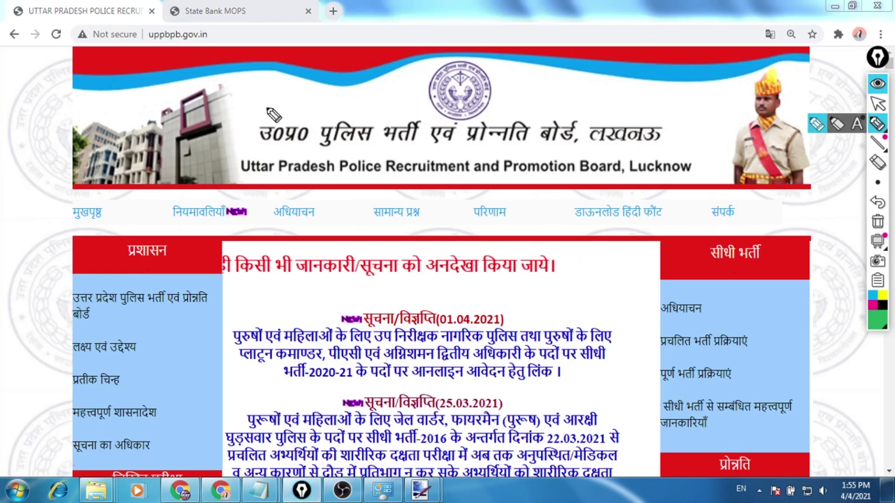
{"action": "left_click_drag", "start_coordinate": [260, 95], "coordinate": [280, 96]}
{"action": "mouse_move", "coordinate": [284, 120]}
{"action": "left_mouse_down"}
{"action": "mouse_move", "coordinate": [286, 108]}
{"action": "mouse_move", "coordinate": [302, 116]}
{"action": "mouse_move", "coordinate": [336, 94]}
{"action": "left_mouse_up"}
{"action": "mouse_move", "coordinate": [326, 96]}
{"action": "left_mouse_down"}
{"action": "mouse_move", "coordinate": [328, 116]}
{"action": "mouse_move", "coordinate": [411, 107]}
{"action": "mouse_move", "coordinate": [449, 117]}
{"action": "mouse_move", "coordinate": [382, 136]}
{"action": "left_mouse_up"}
{"action": "mouse_move", "coordinate": [480, 89]}
{"action": "left_mouse_down"}
{"action": "mouse_move", "coordinate": [483, 111]}
{"action": "mouse_move", "coordinate": [524, 78]}
{"action": "left_mouse_up"}
{"action": "left_click_drag", "start_coordinate": [485, 109], "coordinate": [529, 99]}
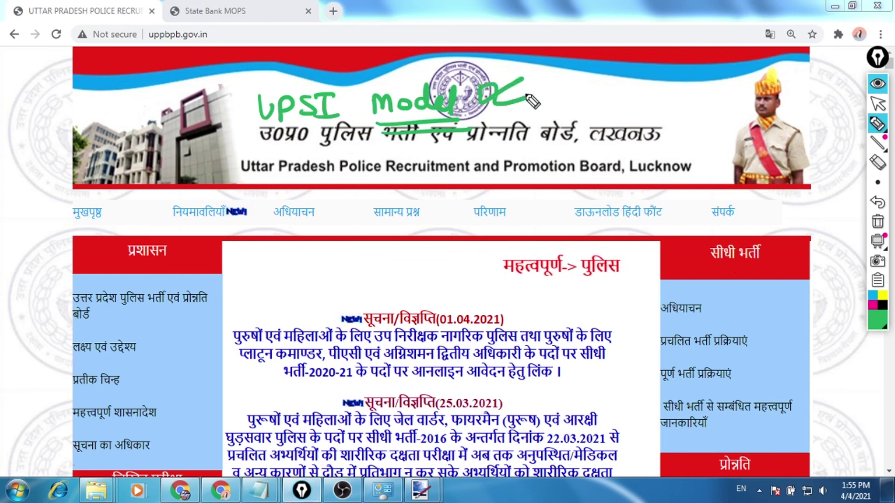
Step: Write Topic and हिन्दी on the header, underlining and circling हिन्दी
{"action": "left_click_drag", "start_coordinate": [550, 82], "coordinate": [582, 80]}
{"action": "mouse_move", "coordinate": [565, 82]}
{"action": "left_mouse_down"}
{"action": "mouse_move", "coordinate": [562, 101]}
{"action": "mouse_move", "coordinate": [583, 89]}
{"action": "mouse_move", "coordinate": [596, 117]}
{"action": "left_mouse_up"}
{"action": "left_click_drag", "start_coordinate": [597, 91], "coordinate": [602, 98]}
{"action": "mouse_move", "coordinate": [616, 86]}
{"action": "left_mouse_down"}
{"action": "mouse_move", "coordinate": [615, 100]}
{"action": "mouse_move", "coordinate": [645, 99]}
{"action": "left_mouse_up"}
{"action": "left_click", "coordinate": [617, 74]}
{"action": "mouse_move", "coordinate": [571, 111]}
{"action": "left_mouse_down"}
{"action": "mouse_move", "coordinate": [655, 106]}
{"action": "mouse_move", "coordinate": [697, 117]}
{"action": "mouse_move", "coordinate": [706, 79]}
{"action": "mouse_move", "coordinate": [736, 114]}
{"action": "left_mouse_up"}
{"action": "left_click_drag", "start_coordinate": [739, 76], "coordinate": [741, 107]}
{"action": "left_click_drag", "start_coordinate": [699, 86], "coordinate": [749, 78]}
{"action": "left_click_drag", "start_coordinate": [681, 122], "coordinate": [751, 112]}
{"action": "left_click_drag", "start_coordinate": [703, 131], "coordinate": [776, 120]}
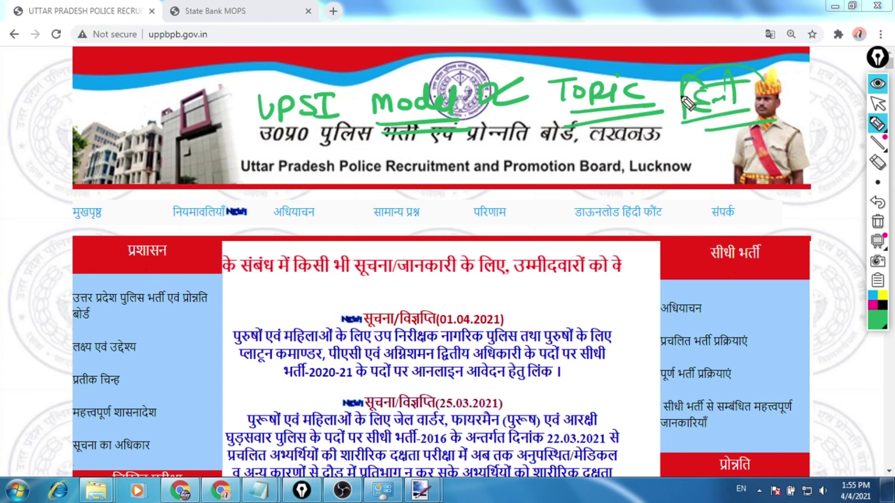
{"action": "left_click_drag", "start_coordinate": [685, 106], "coordinate": [769, 66]}
Step: Add a check mark on the building, a down arrow and an underlined note, then clear everything
{"action": "mouse_move", "coordinate": [154, 89]}
{"action": "left_mouse_down"}
{"action": "mouse_move", "coordinate": [153, 143]}
{"action": "mouse_move", "coordinate": [180, 119]}
{"action": "left_mouse_up"}
{"action": "left_click_drag", "start_coordinate": [175, 85], "coordinate": [162, 89]}
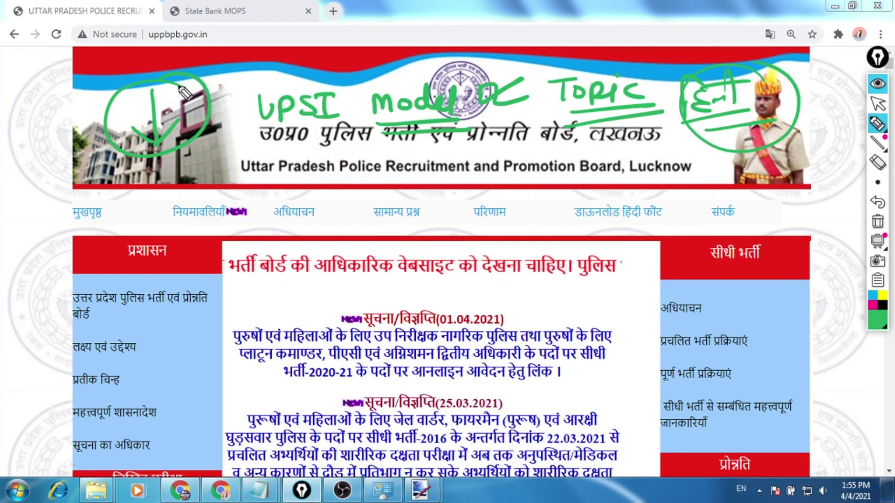
{"action": "left_click_drag", "start_coordinate": [227, 99], "coordinate": [227, 165]}
{"action": "left_click_drag", "start_coordinate": [208, 147], "coordinate": [228, 166]}
{"action": "mouse_move", "coordinate": [459, 179]}
{"action": "left_mouse_down"}
{"action": "mouse_move", "coordinate": [512, 192]}
{"action": "mouse_move", "coordinate": [581, 153]}
{"action": "mouse_move", "coordinate": [678, 168]}
{"action": "mouse_move", "coordinate": [652, 191]}
{"action": "left_mouse_up"}
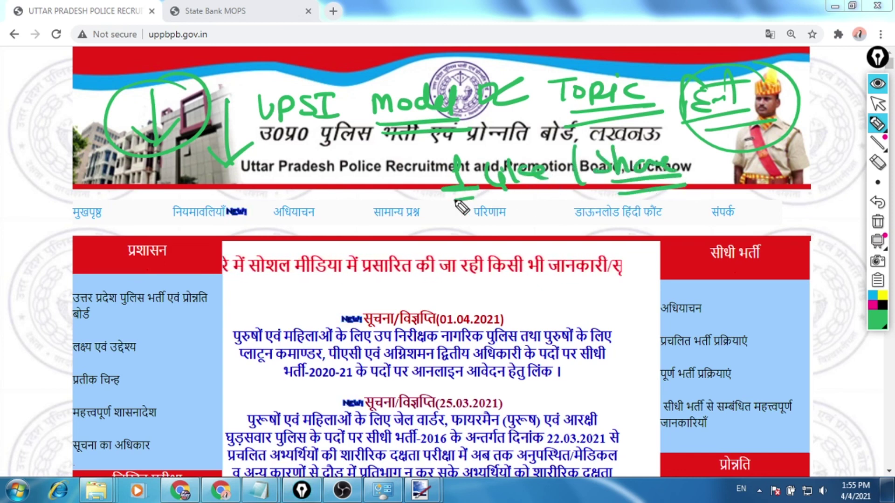
{"action": "left_click_drag", "start_coordinate": [455, 200], "coordinate": [585, 187]}
{"action": "left_click", "coordinate": [877, 222]}
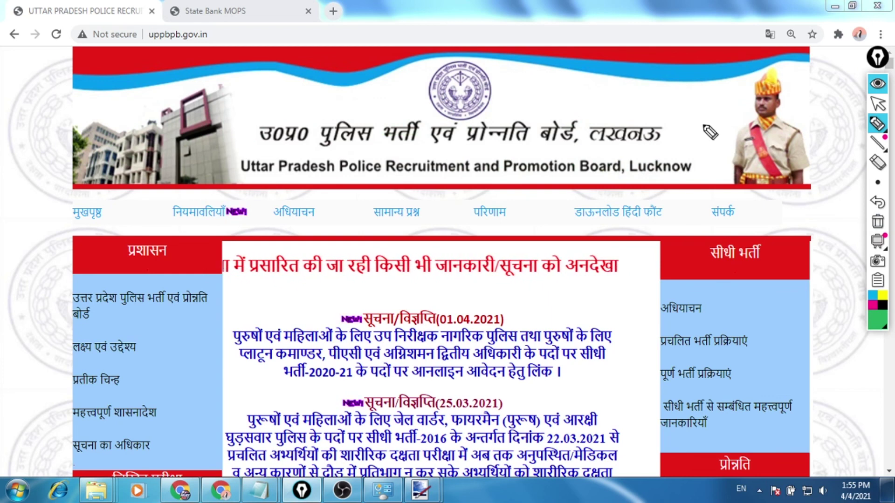
Step: Write bracketed [UPSI] notes beside the emblem and over the building image
{"action": "mouse_move", "coordinate": [239, 85]}
{"action": "left_mouse_down"}
{"action": "mouse_move", "coordinate": [262, 143]}
{"action": "mouse_move", "coordinate": [287, 112]}
{"action": "mouse_move", "coordinate": [345, 108]}
{"action": "mouse_move", "coordinate": [380, 80]}
{"action": "mouse_move", "coordinate": [389, 94]}
{"action": "left_mouse_up"}
{"action": "left_click_drag", "start_coordinate": [520, 88], "coordinate": [541, 90]}
{"action": "mouse_move", "coordinate": [555, 118]}
{"action": "left_mouse_down"}
{"action": "mouse_move", "coordinate": [559, 94]}
{"action": "mouse_move", "coordinate": [577, 110]}
{"action": "left_mouse_up"}
{"action": "left_click_drag", "start_coordinate": [606, 81], "coordinate": [612, 107]}
{"action": "left_click_drag", "start_coordinate": [600, 80], "coordinate": [622, 79]}
{"action": "left_click_drag", "start_coordinate": [600, 107], "coordinate": [634, 103]}
{"action": "left_click_drag", "start_coordinate": [645, 68], "coordinate": [654, 113]}
{"action": "left_click_drag", "start_coordinate": [518, 70], "coordinate": [527, 122]}
{"action": "left_click_drag", "start_coordinate": [70, 143], "coordinate": [168, 136]}
{"action": "mouse_move", "coordinate": [143, 108]}
{"action": "left_mouse_down"}
{"action": "mouse_move", "coordinate": [165, 103]}
{"action": "mouse_move", "coordinate": [192, 135]}
{"action": "left_mouse_up"}
{"action": "mouse_move", "coordinate": [65, 111]}
{"action": "left_mouse_down"}
{"action": "mouse_move", "coordinate": [55, 194]}
{"action": "mouse_move", "coordinate": [239, 143]}
{"action": "left_mouse_up"}
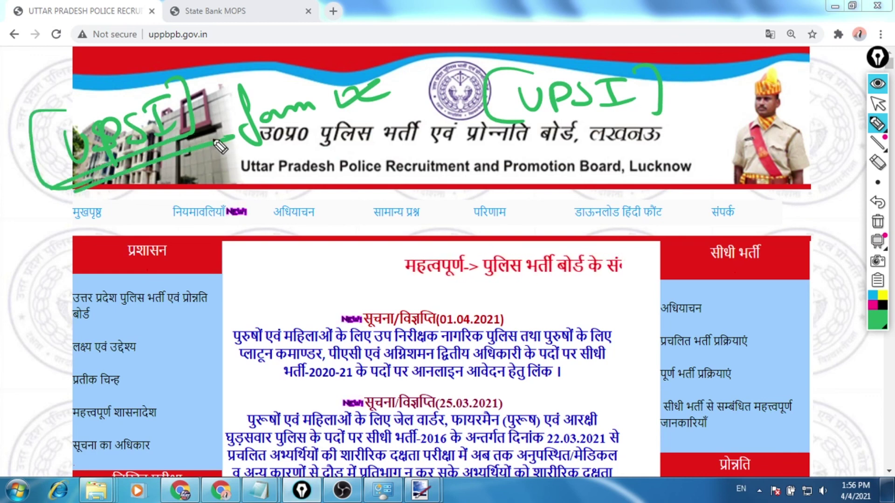